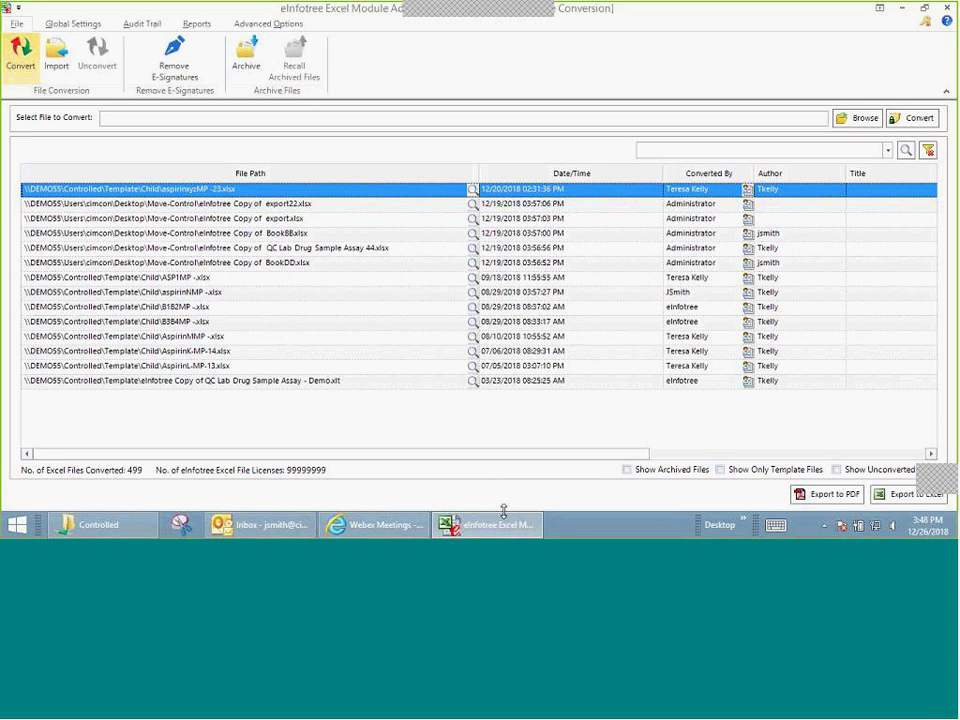
Step: Select QC Lab Drug Sample Assay.xlsx from the Uncontrolled Files folder for conversion
click(855, 119)
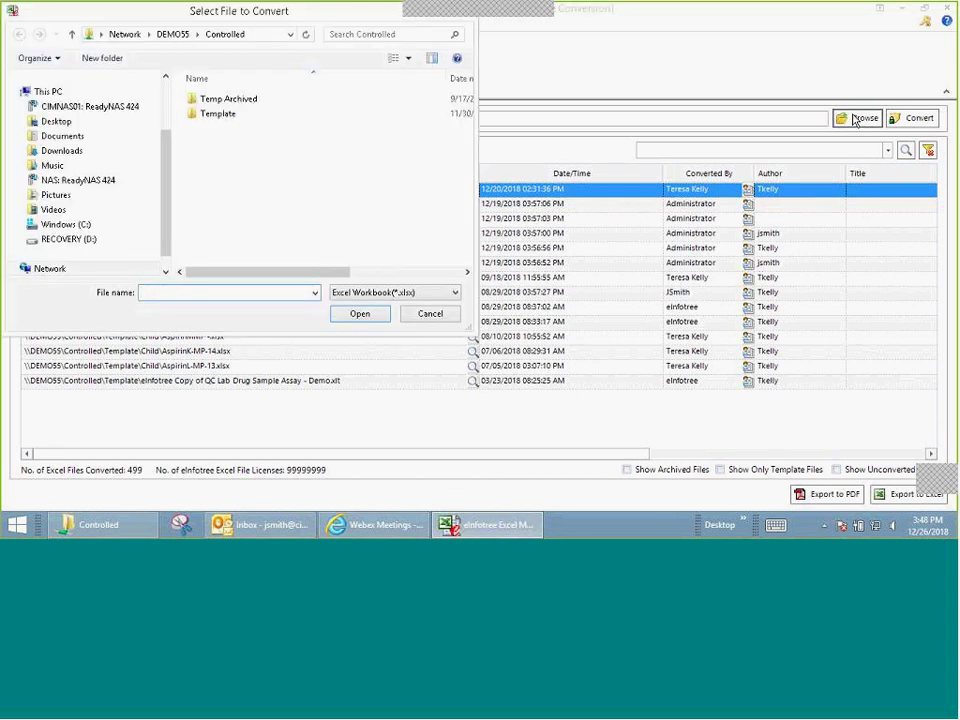
scroll(165, 170, up, 5)
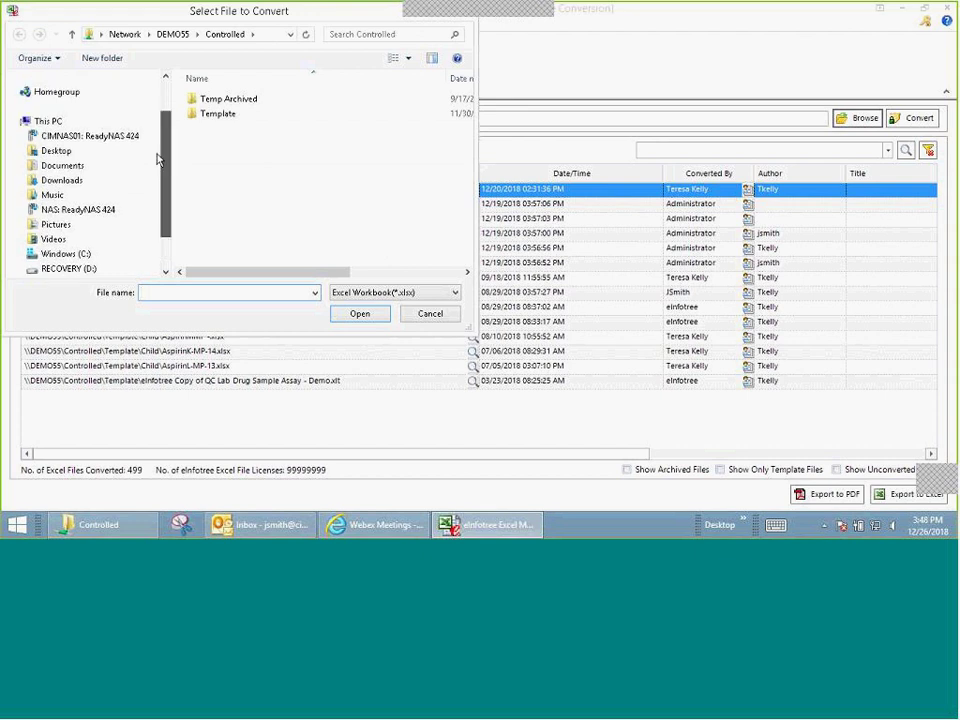
click(100, 116)
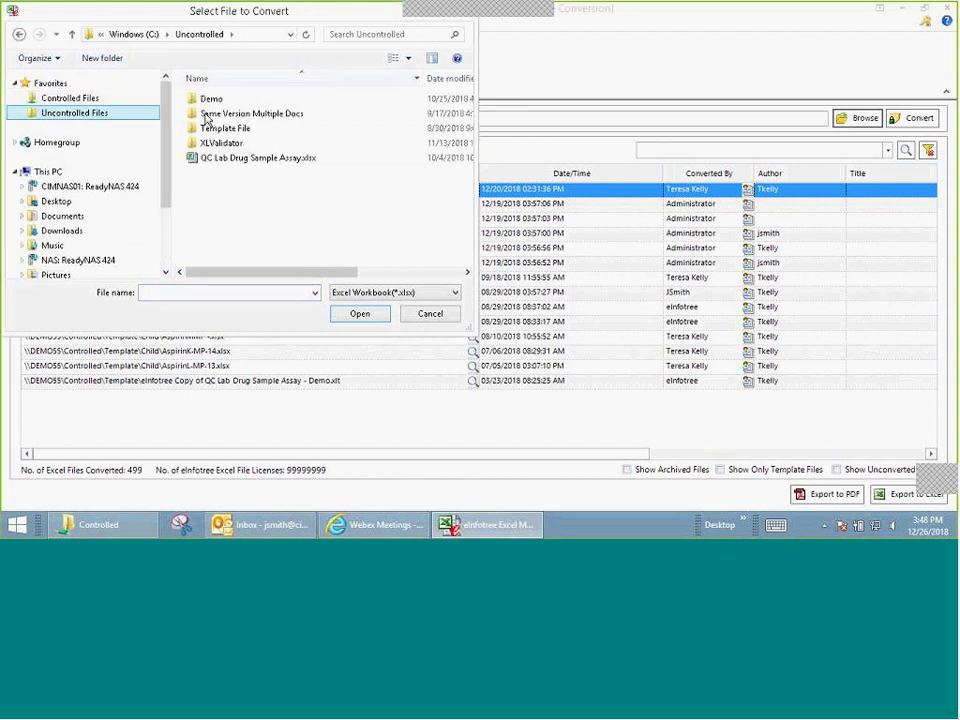
click(252, 163)
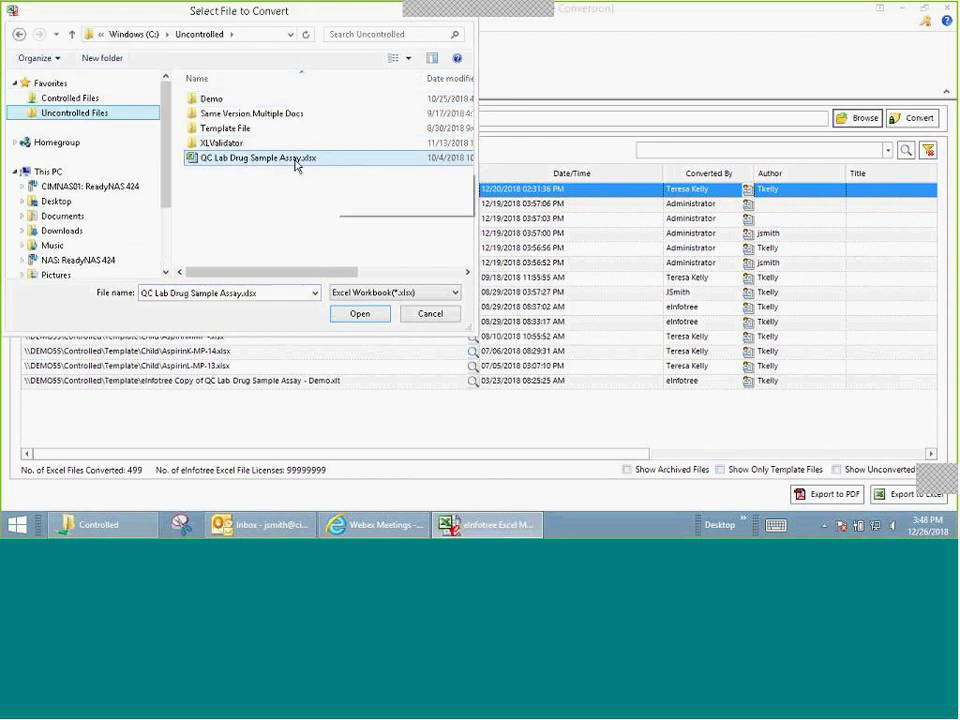
click(359, 315)
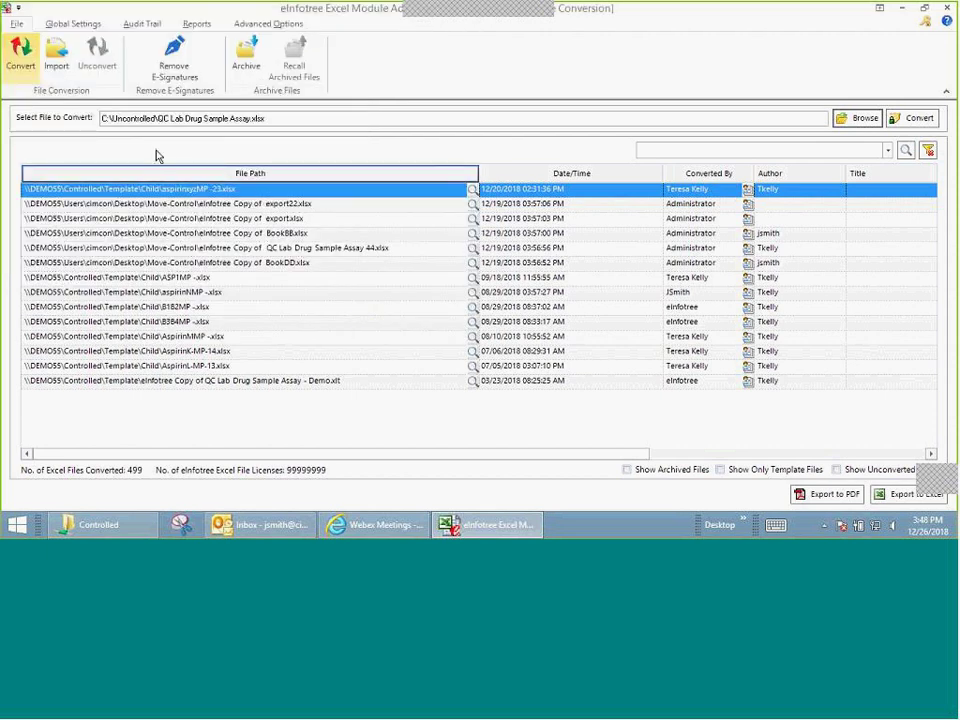
Step: Convert the workbook and save the converted copy into the Controlled Files folder
click(911, 119)
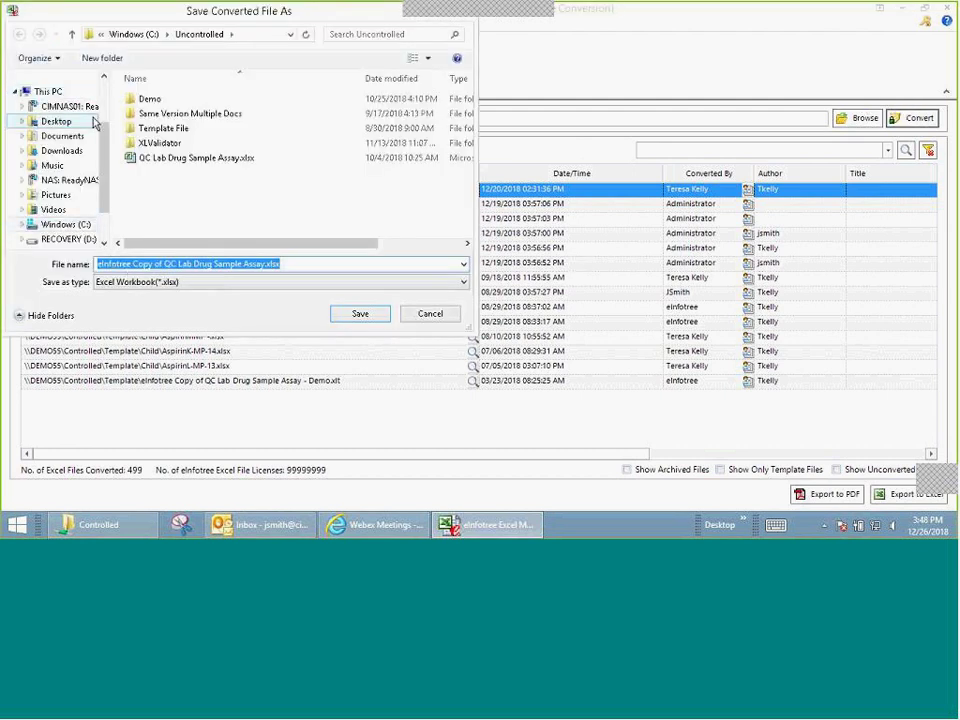
drag(104, 135, 104, 94)
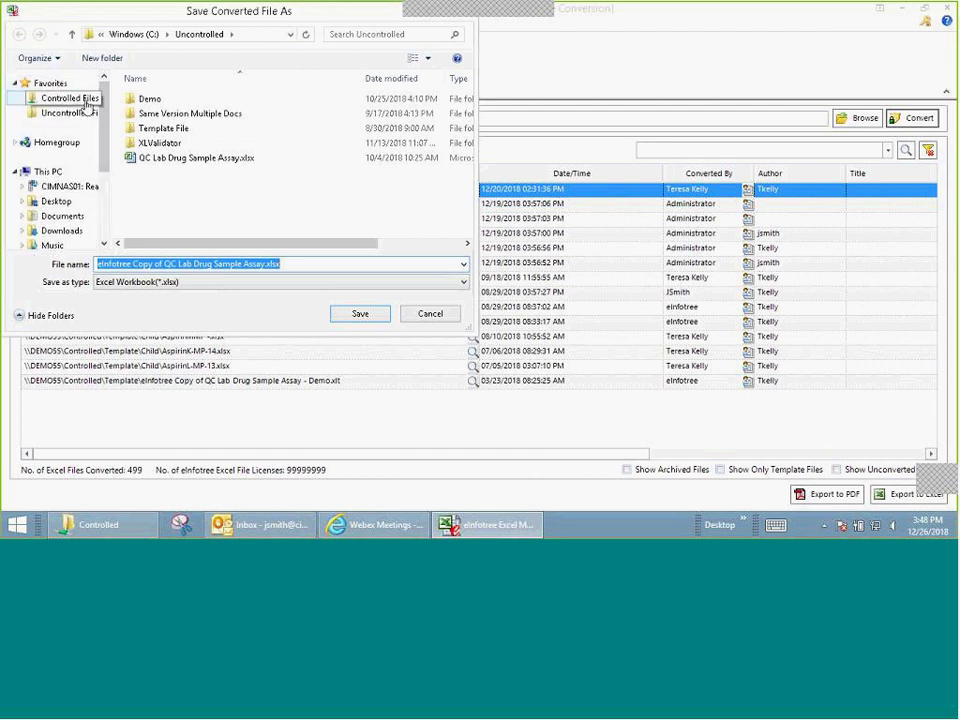
click(85, 101)
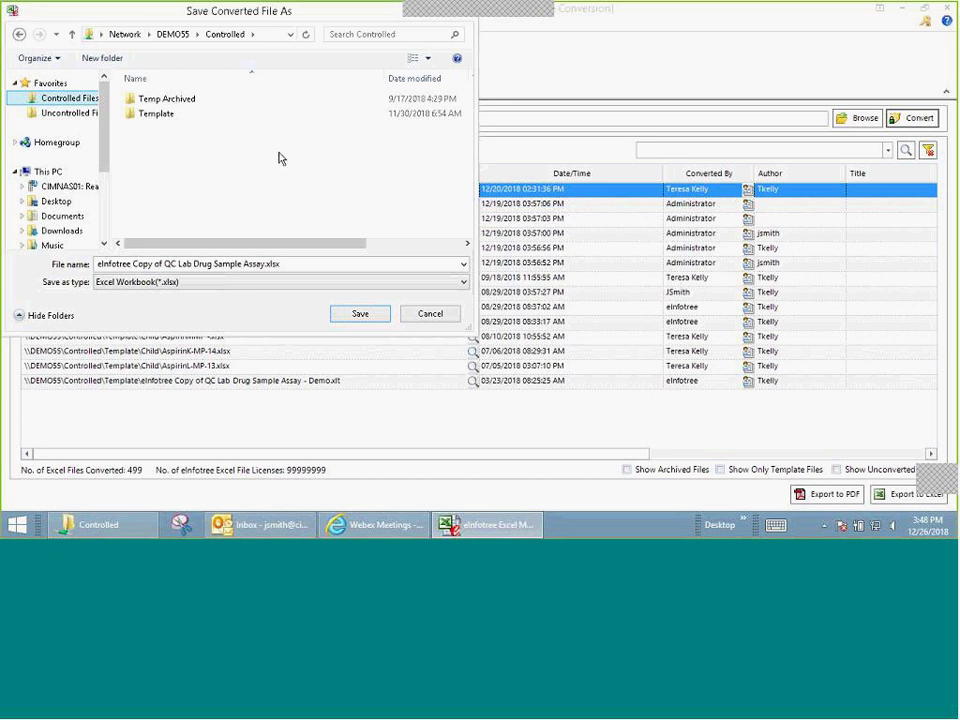
click(362, 314)
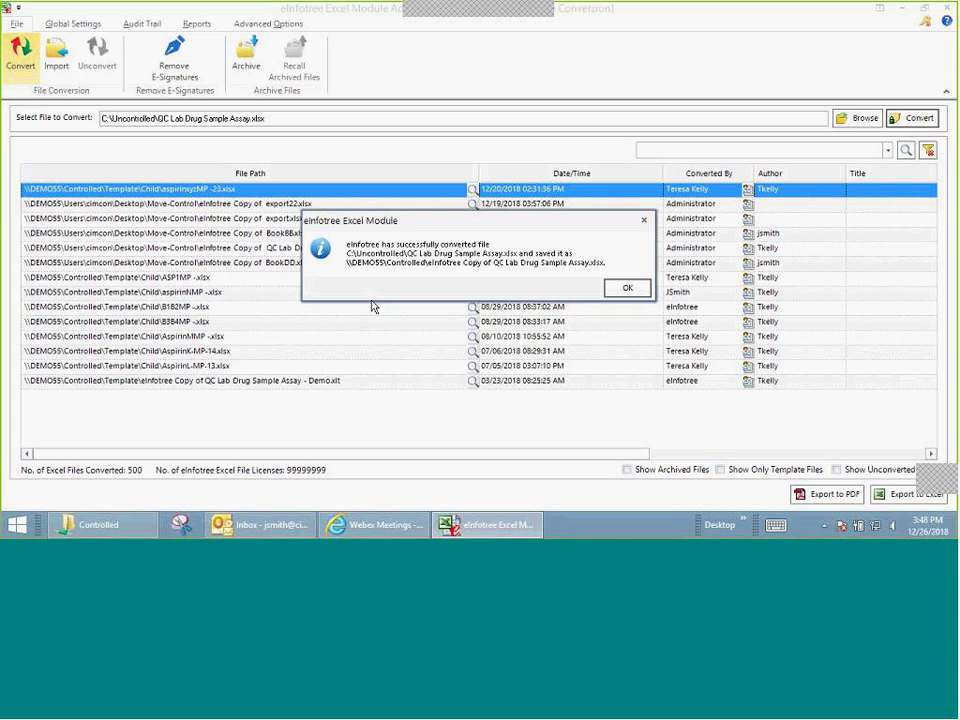
click(627, 288)
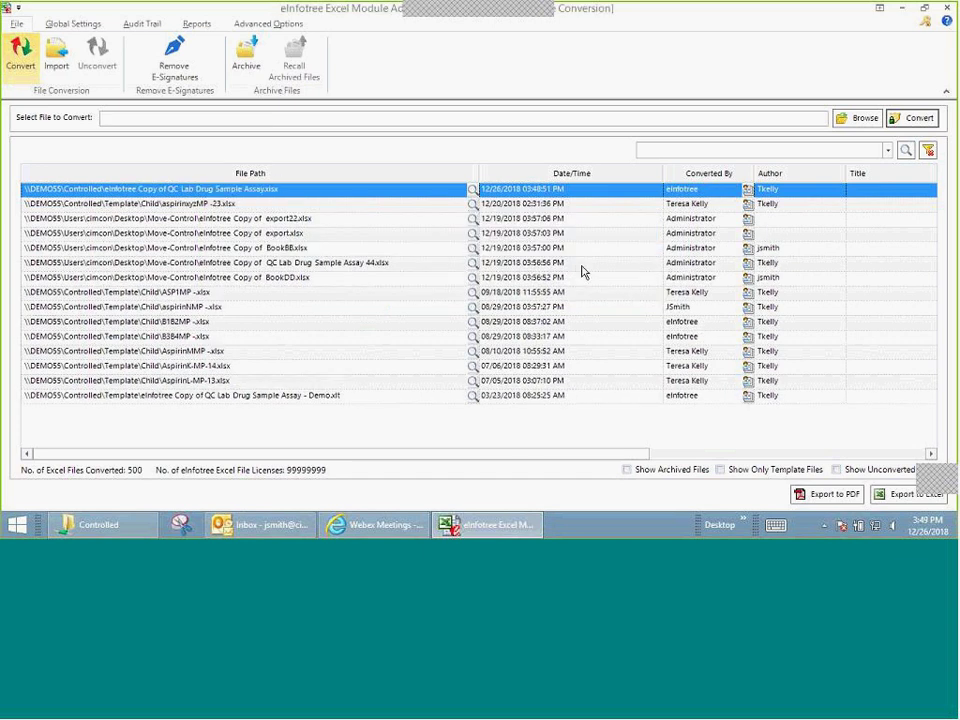
Step: Select the eInfotree Copy of QC Lab Drug Sample Assay.xlsx and show its options menu
click(436, 205)
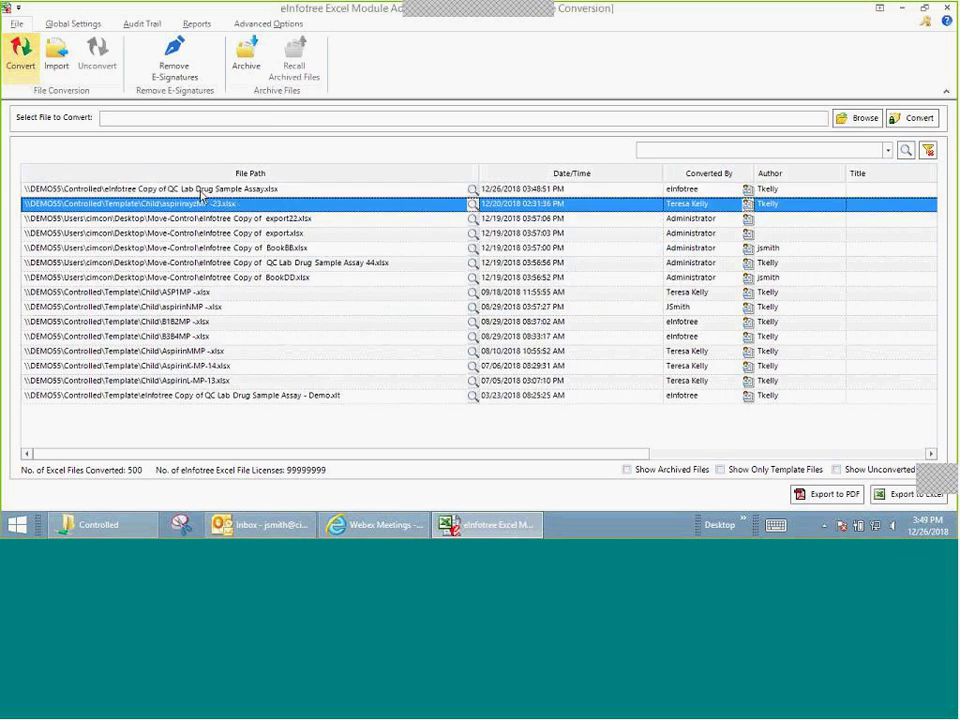
click(272, 189)
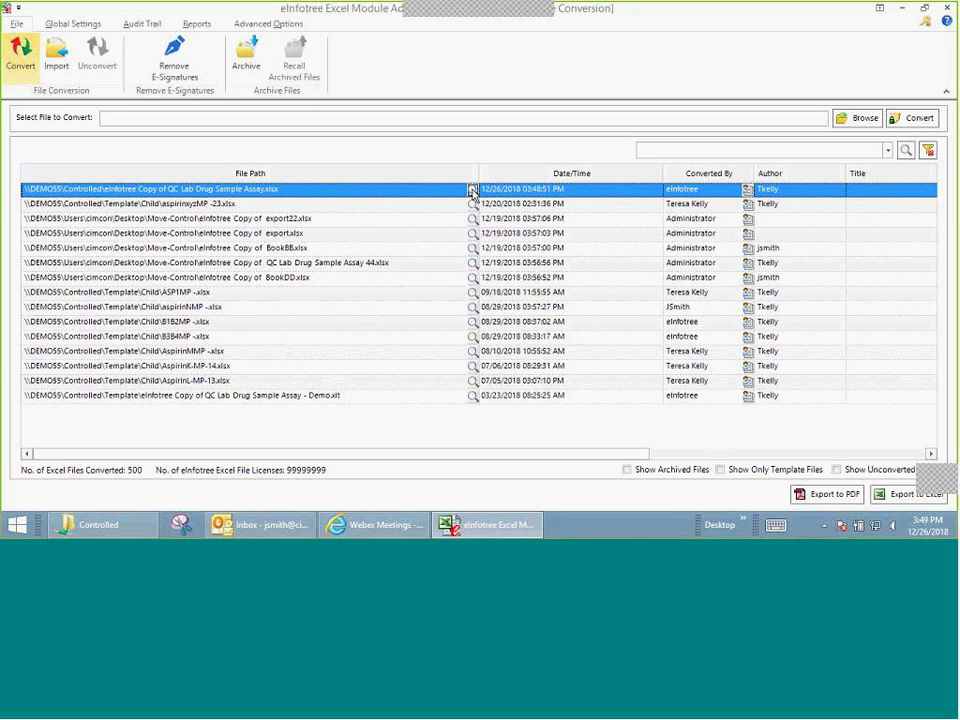
click(472, 190)
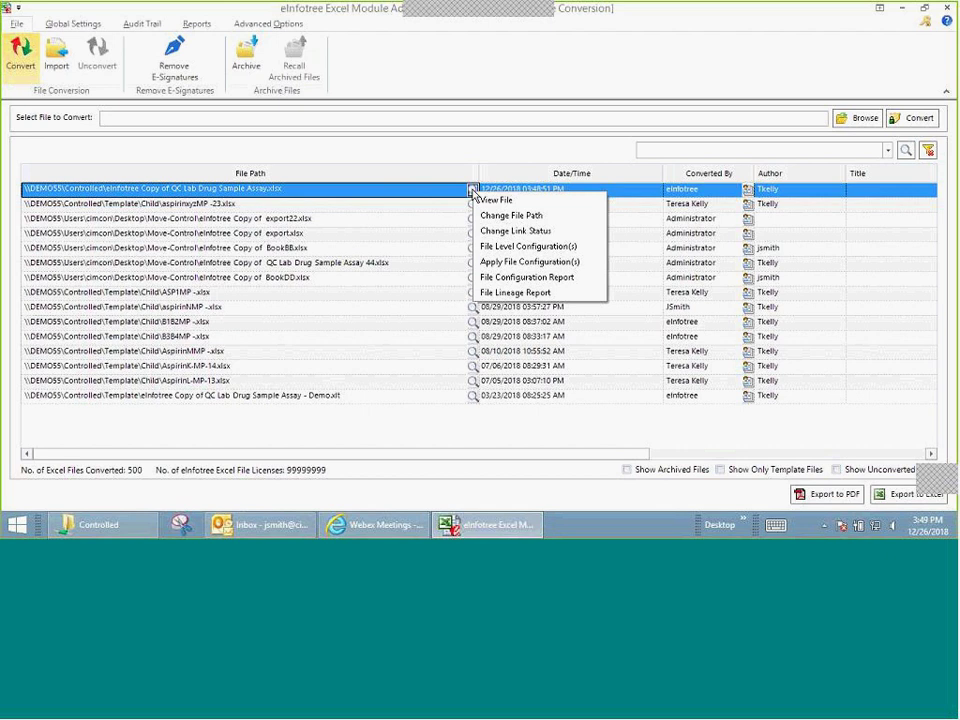
Step: Reset all groups to None, grant Admin read and QC Lab write, save, and close
click(495, 248)
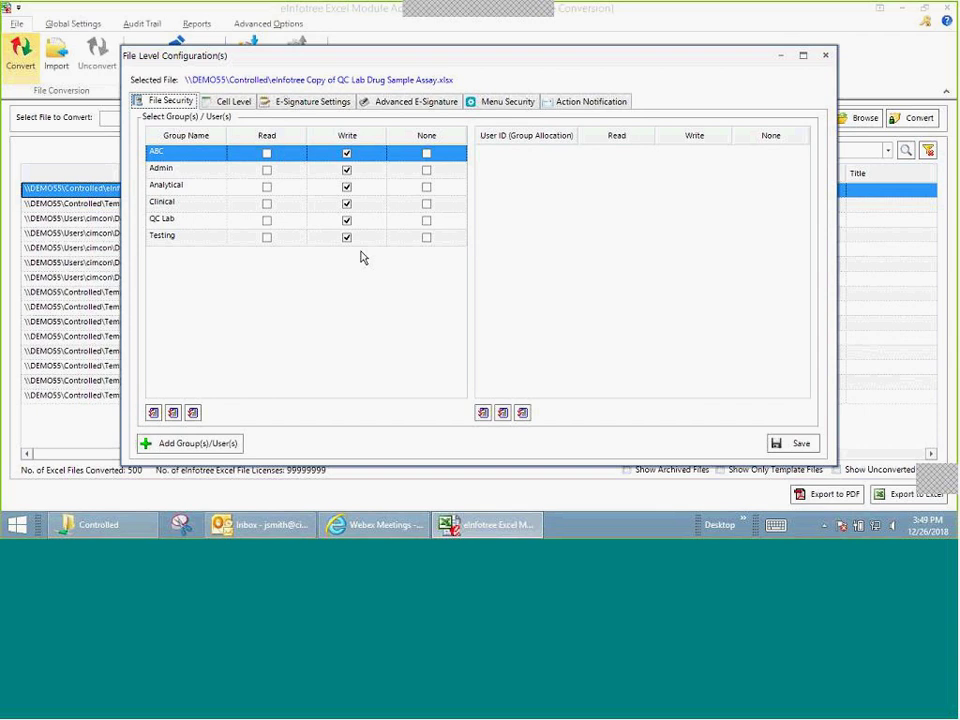
click(194, 413)
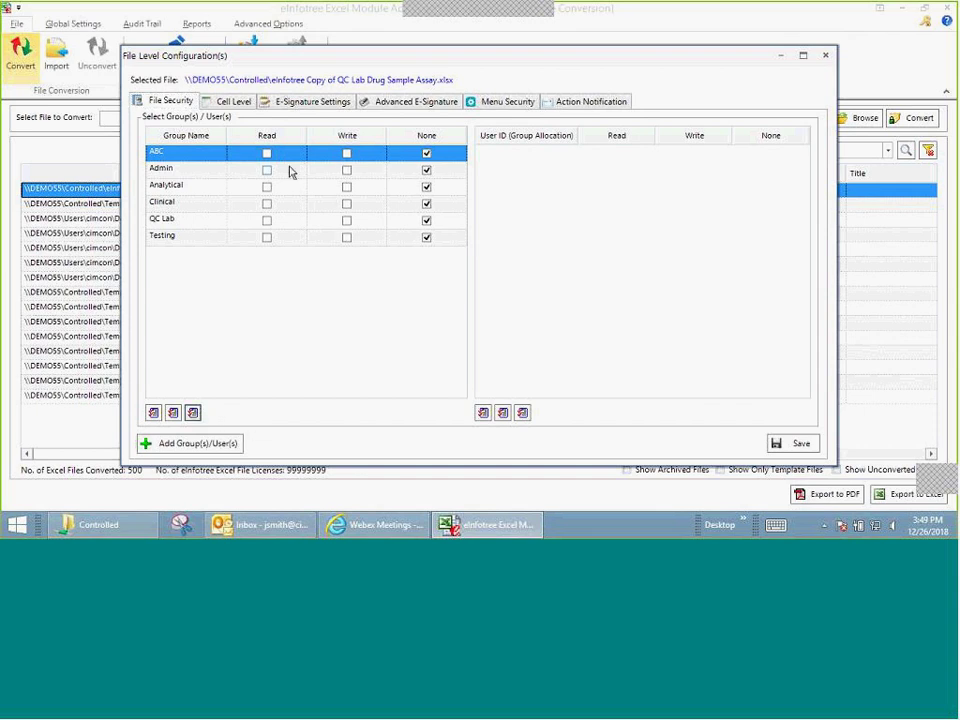
click(266, 170)
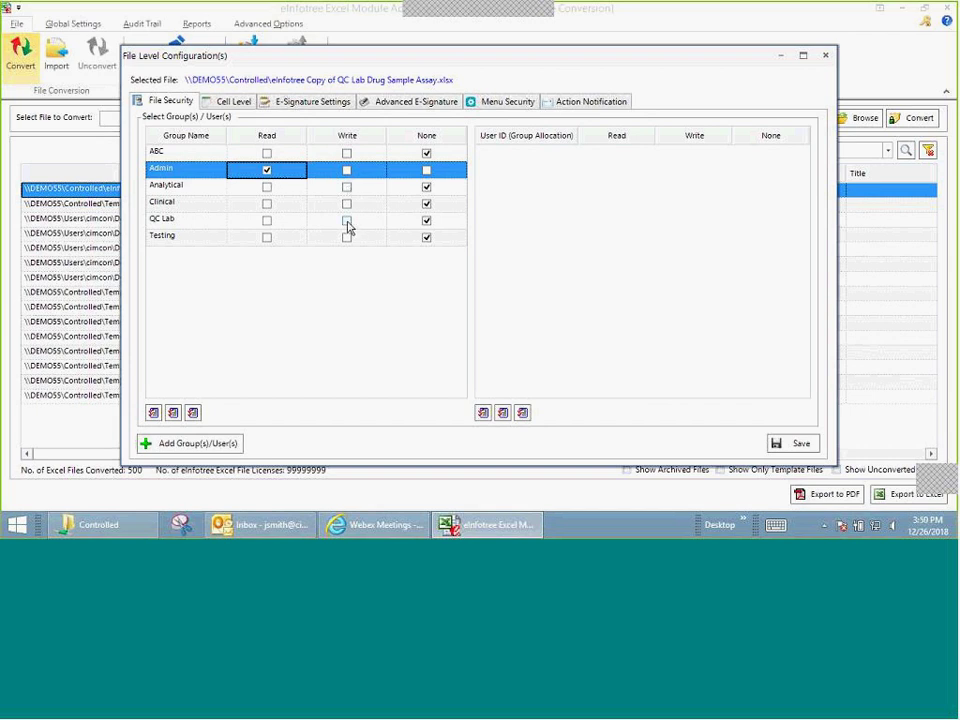
click(346, 220)
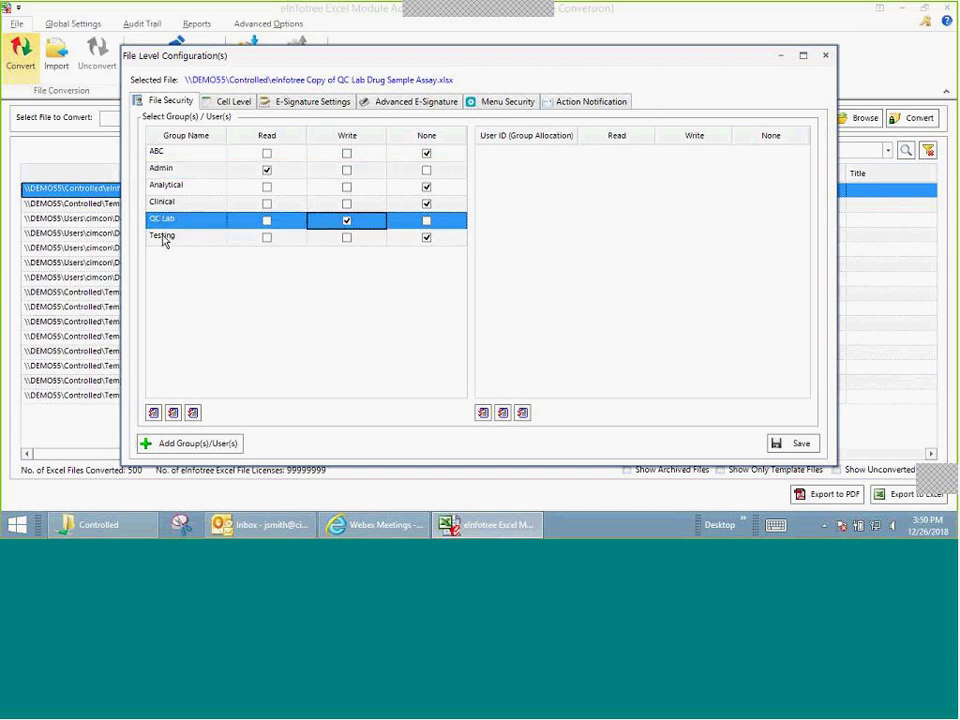
click(800, 446)
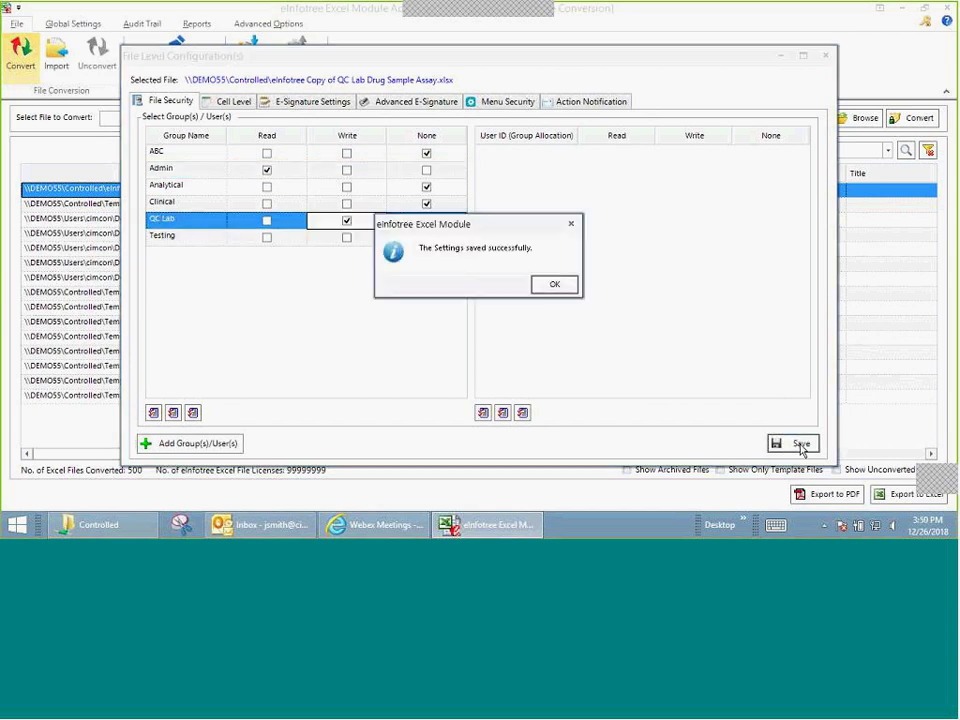
click(557, 285)
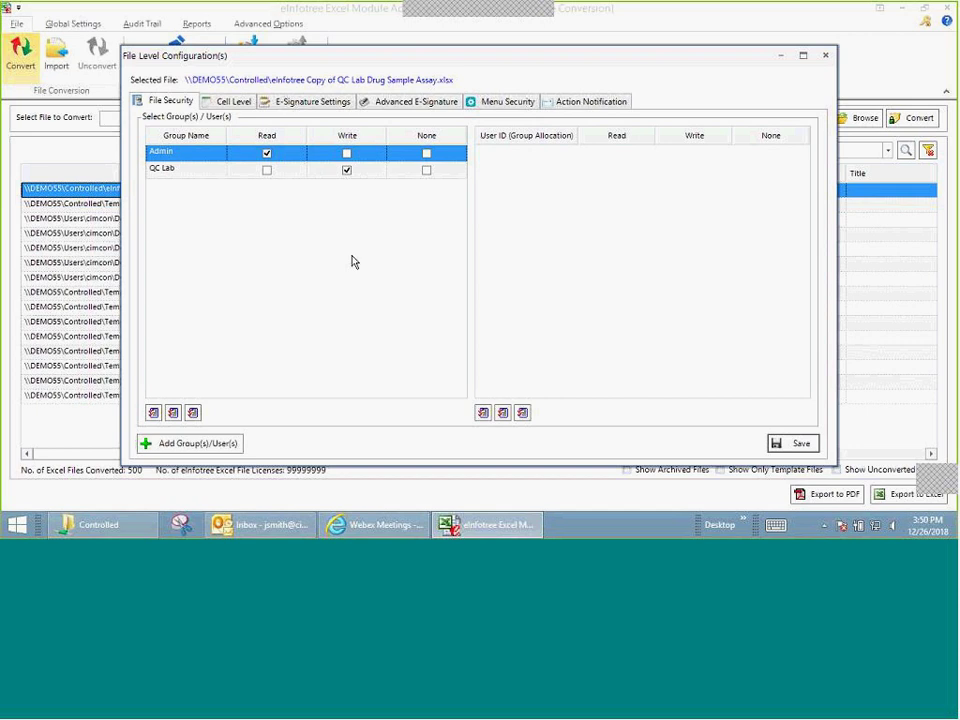
click(825, 56)
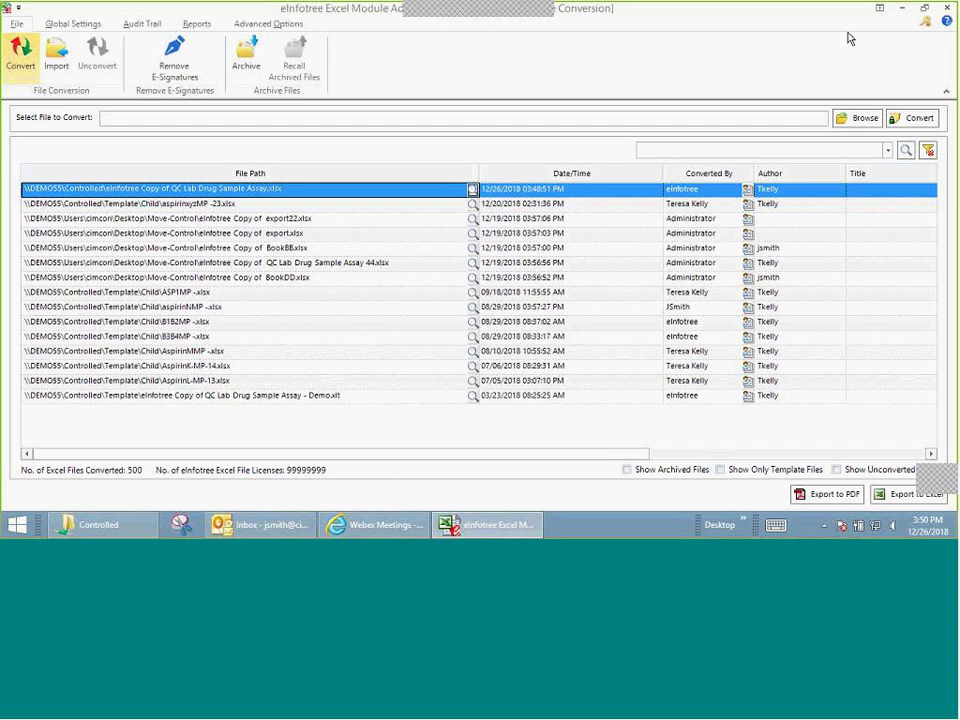
Step: Open the converted QC Lab assay workbook in Excel from the Controlled Files folder
click(899, 12)
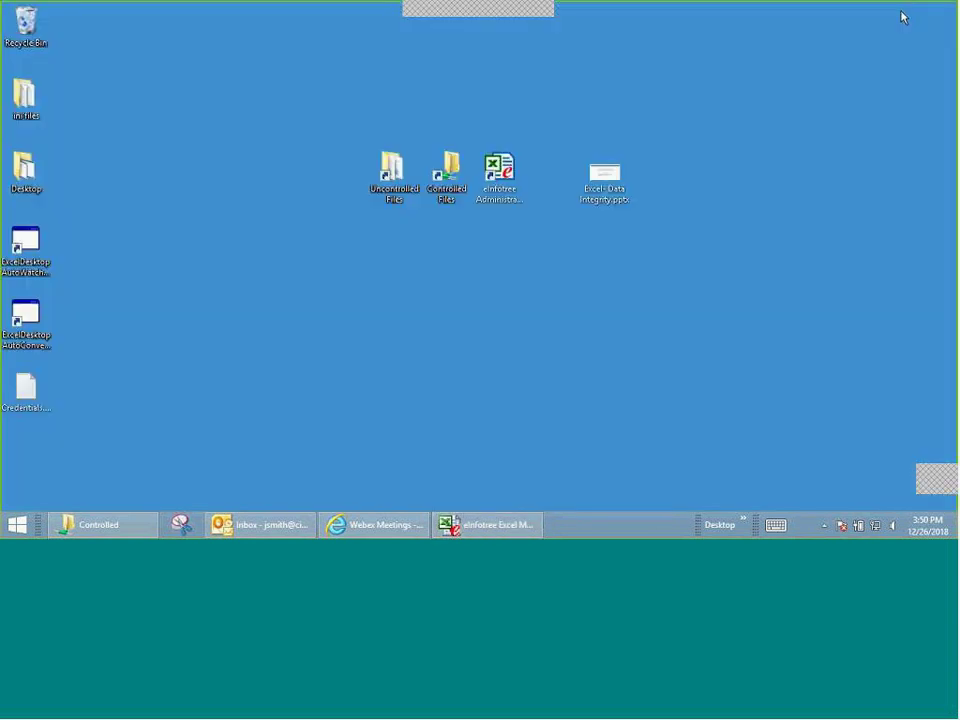
double_click(447, 172)
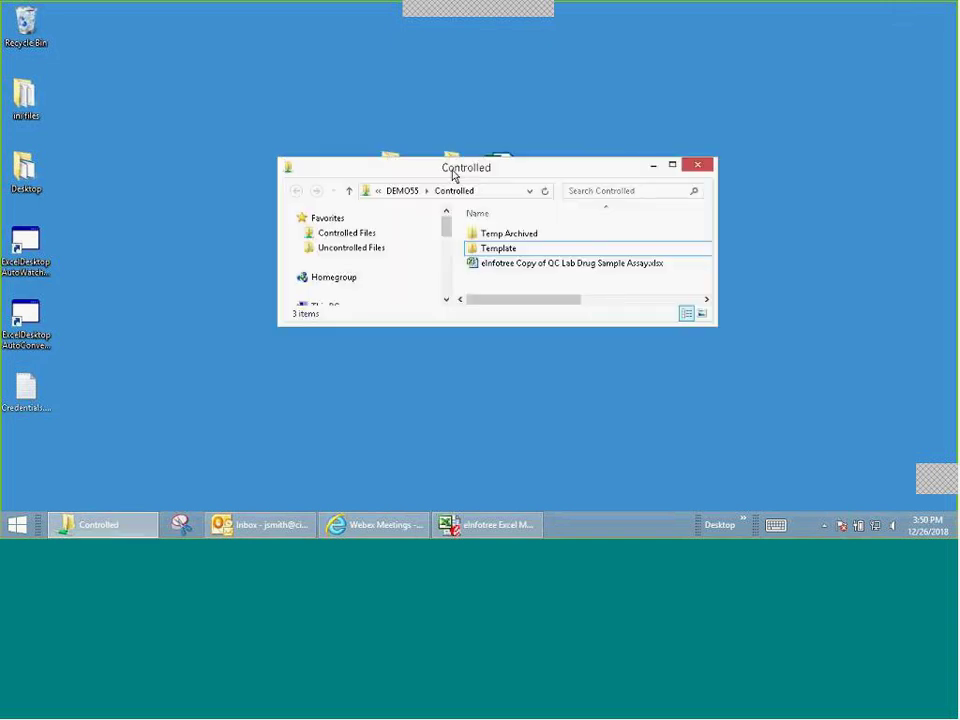
click(672, 164)
click(347, 122)
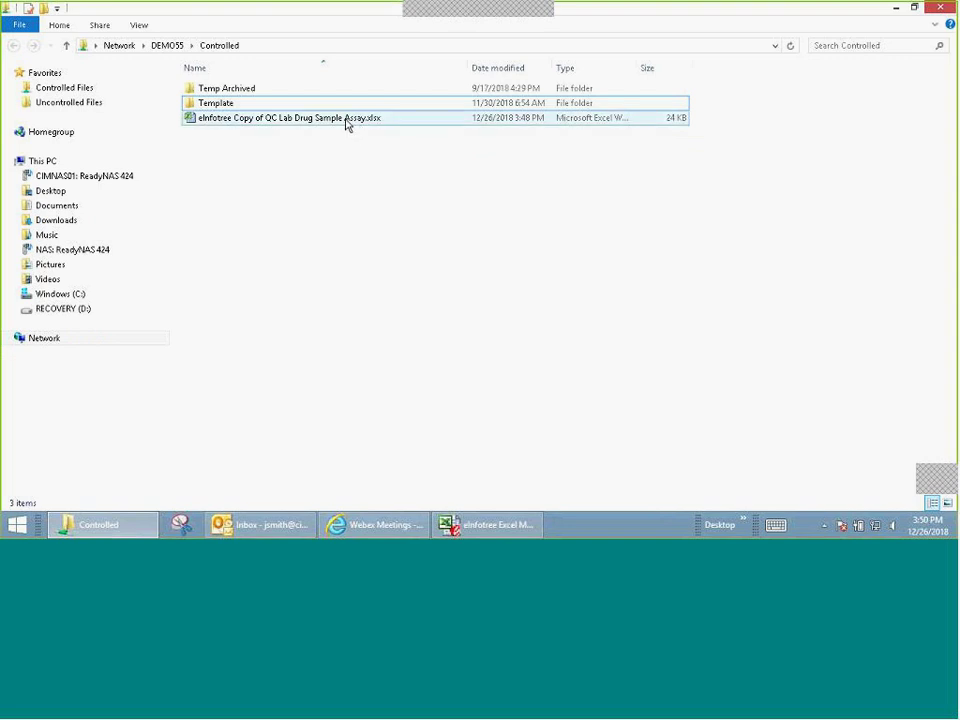
double_click(347, 122)
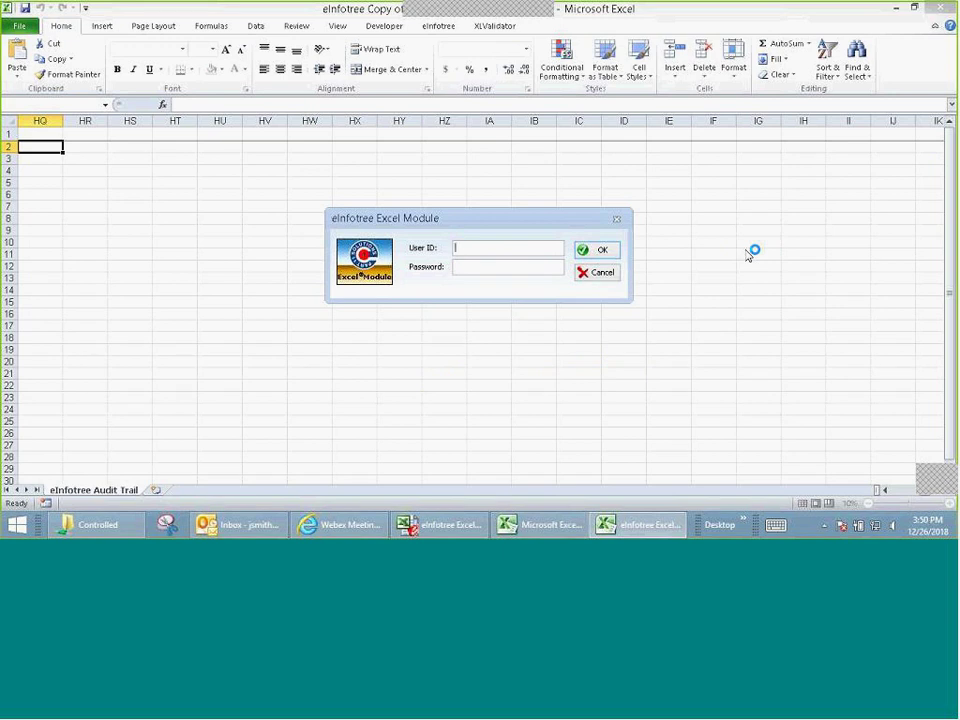
Step: Try logging in with an unauthorised user ID, dismiss the refusal, then enter an authorised user ID
key(Tab)
text(********)
click(604, 251)
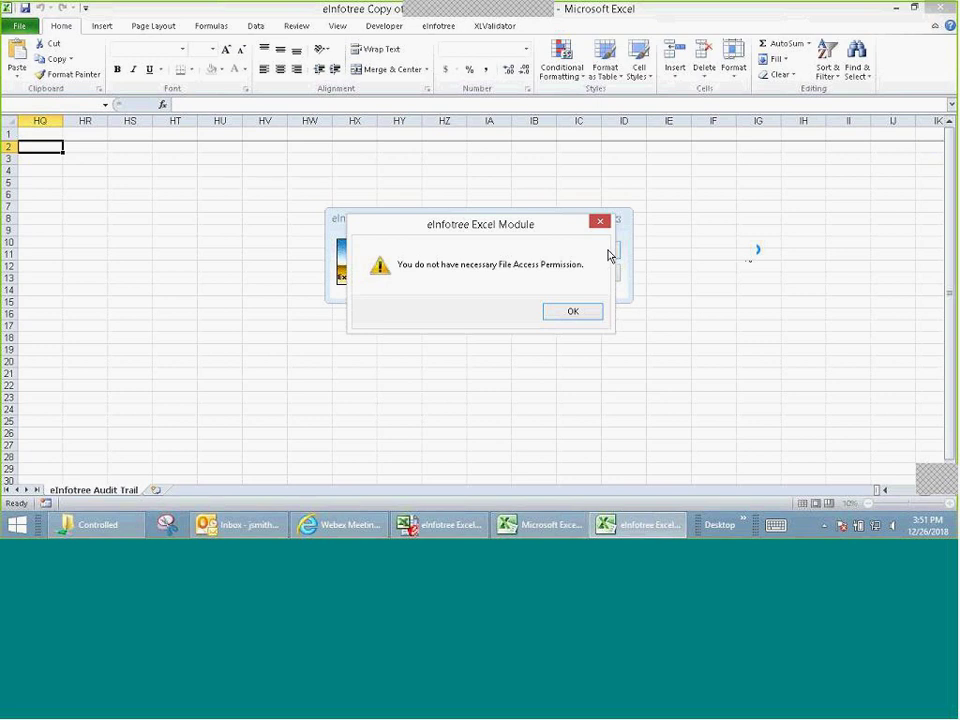
click(590, 315)
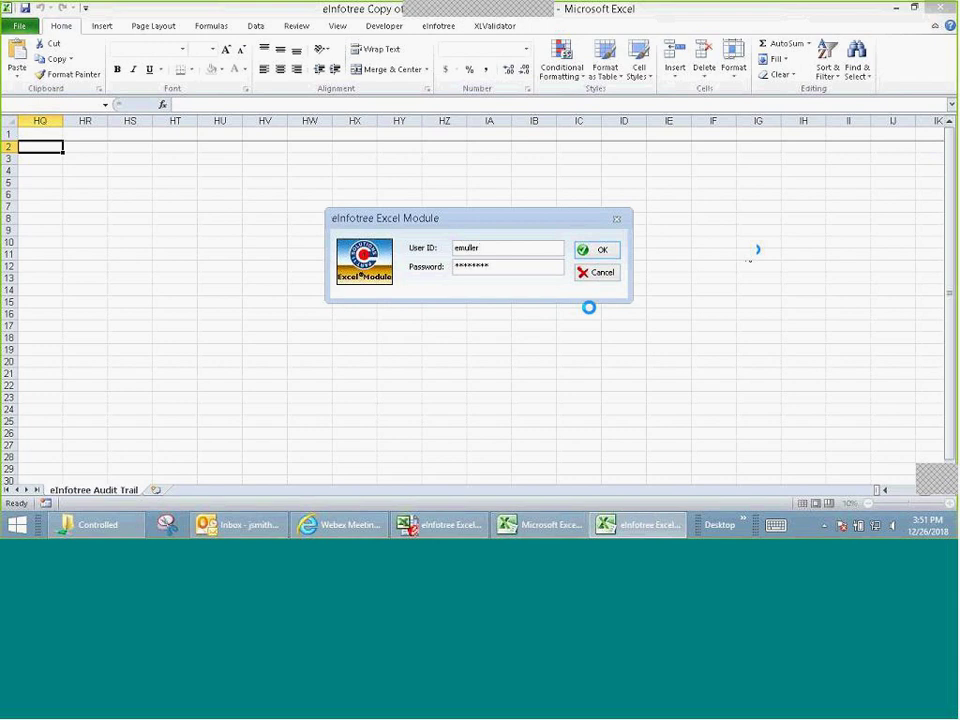
key(BackSpace)
key(BackSpace)
key(BackSpace)
key(BackSpace)
key(BackSpace)
key(BackSpace)
key(BackSpace)
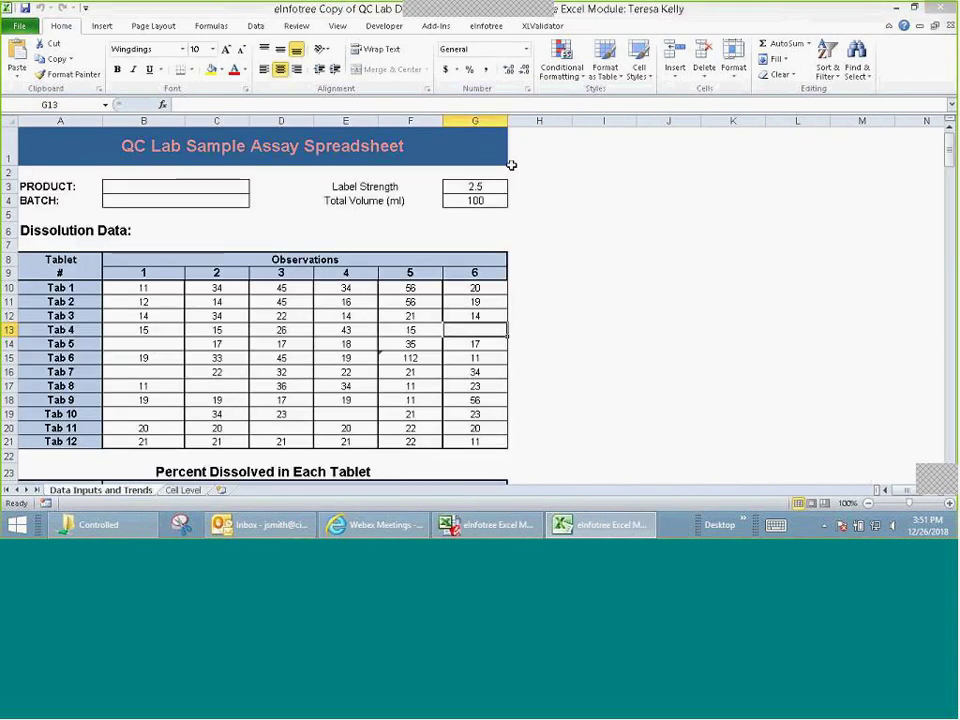
Step: Open the View Audit Trail report from the eInfotree ribbon tab
click(486, 28)
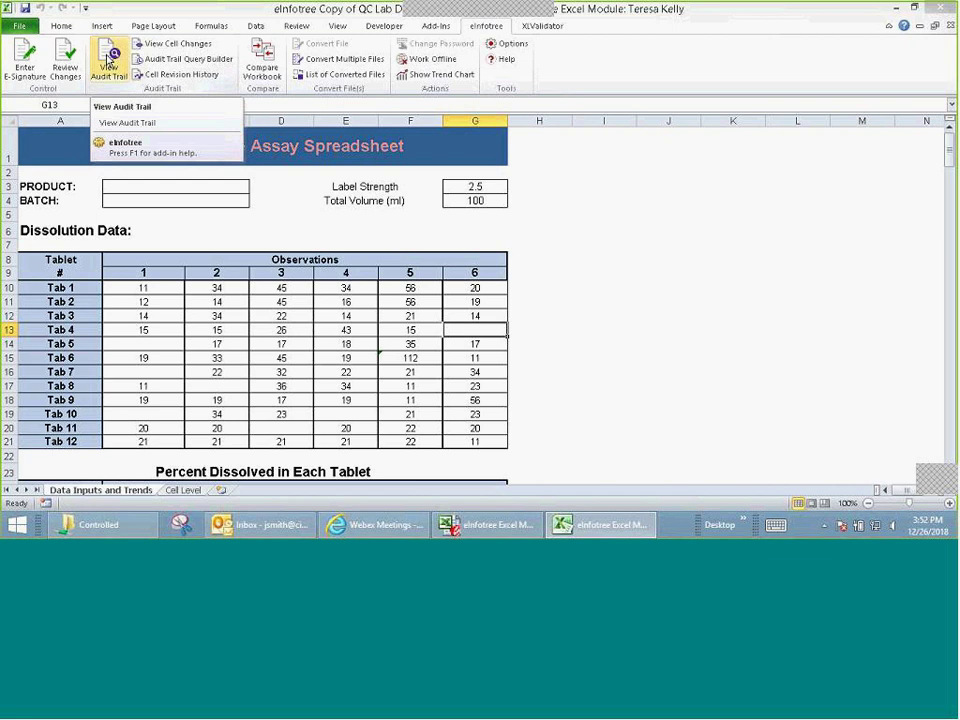
click(109, 60)
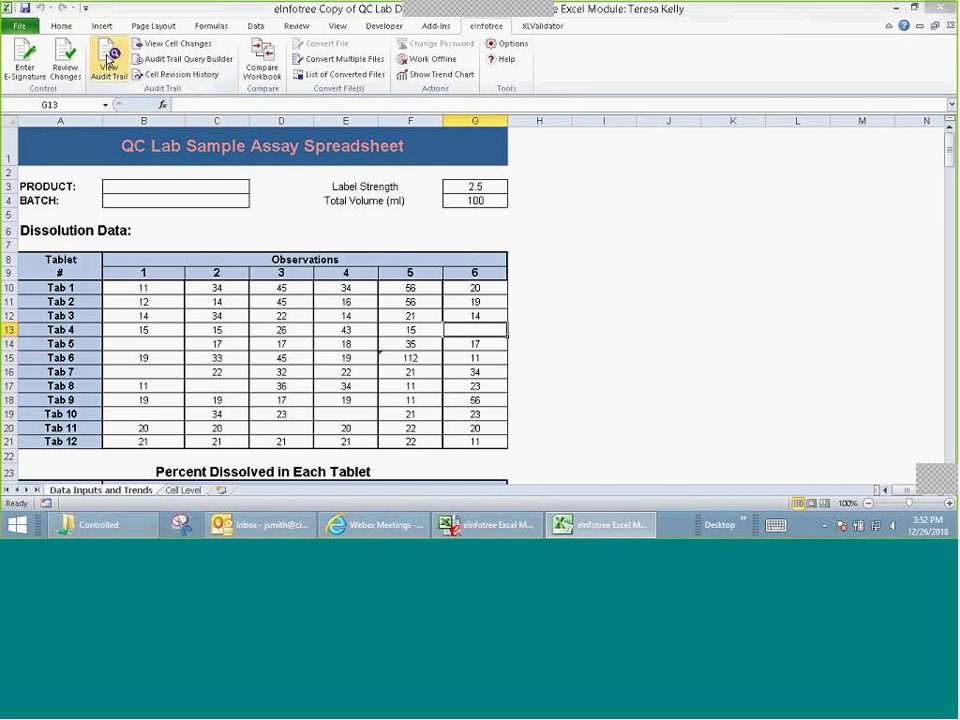
click(110, 60)
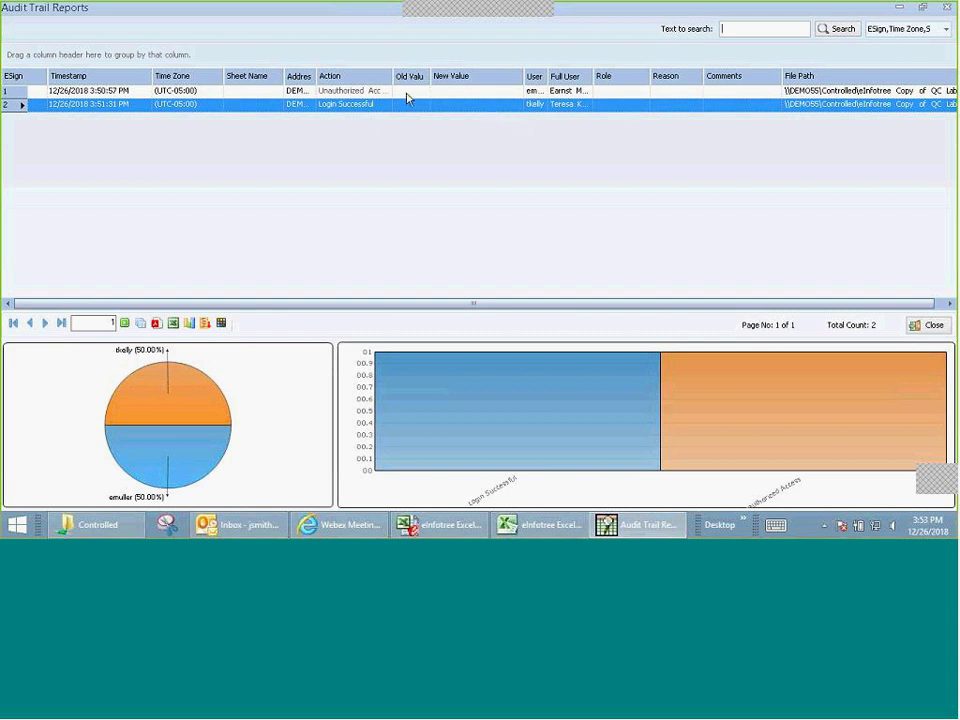
Step: Inspect the Unauthorized Access entry, then close the audit trail report
click(360, 90)
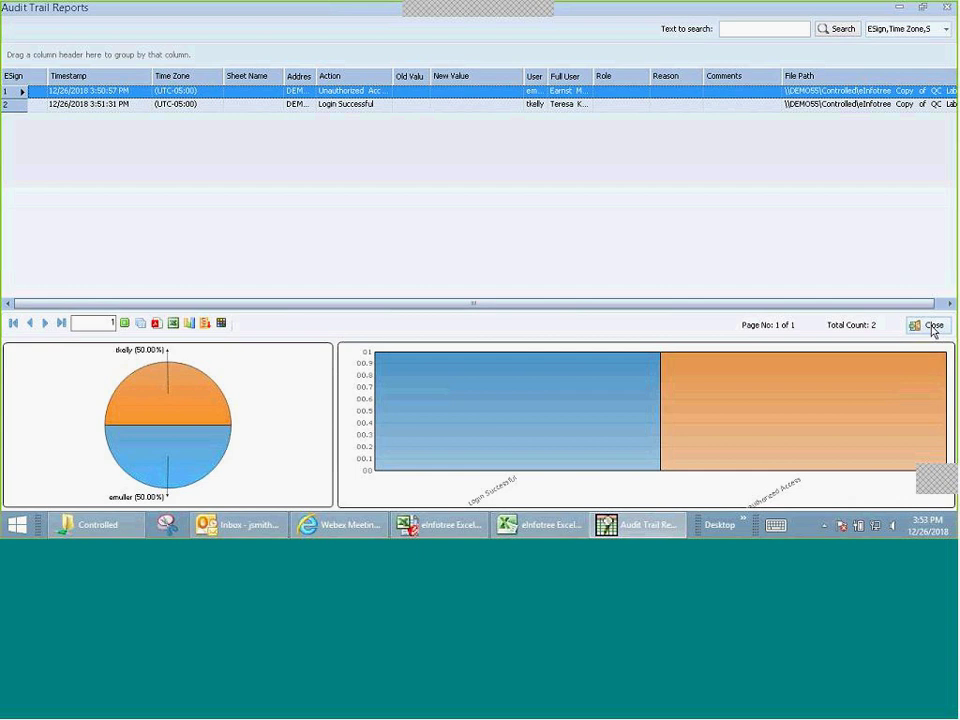
click(932, 328)
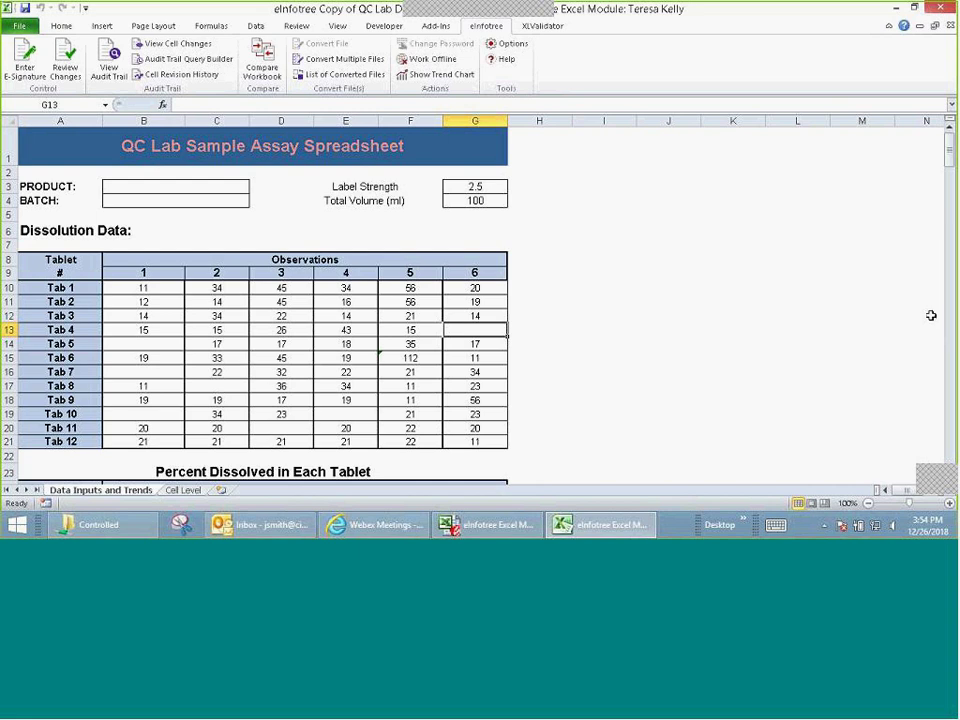
Step: Set B10 to 22 and B14 to 34, and clear the 14 from C11
click(157, 288)
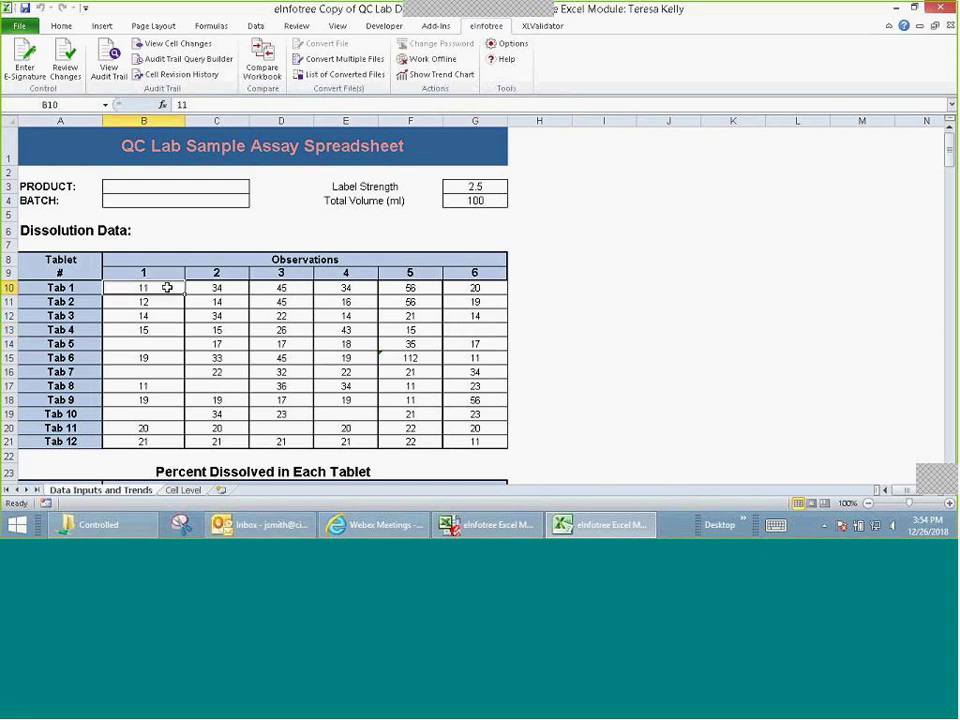
text(22)
click(216, 300)
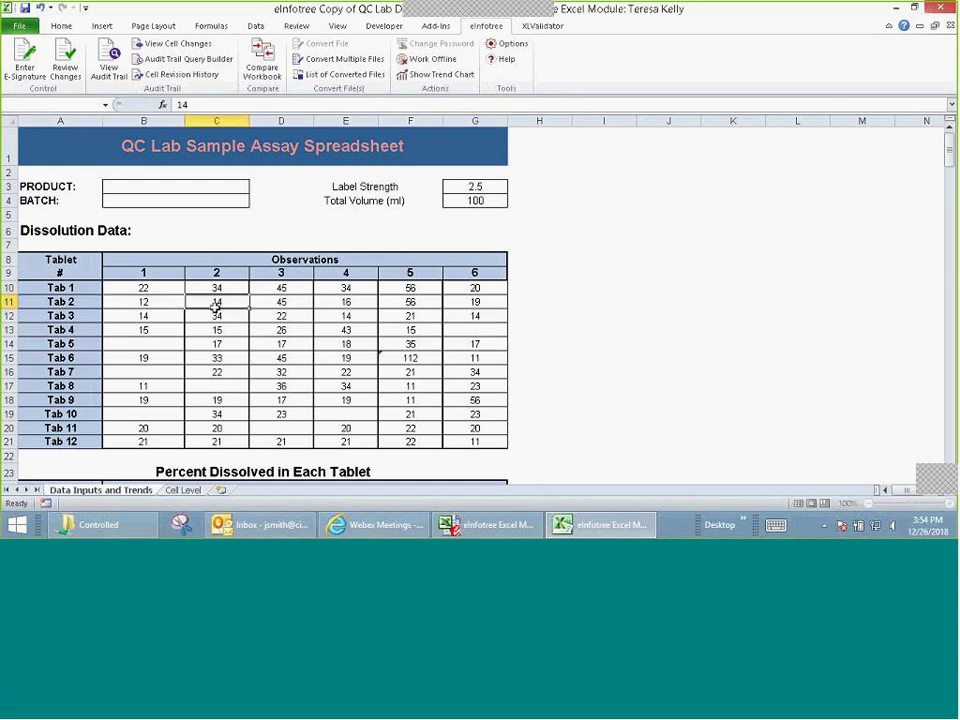
key(Delete)
click(171, 343)
text(34)
click(277, 357)
Step: Change E11 to 88, clear the 19 from G11, and reopen the audit trail report
click(351, 302)
text(88)
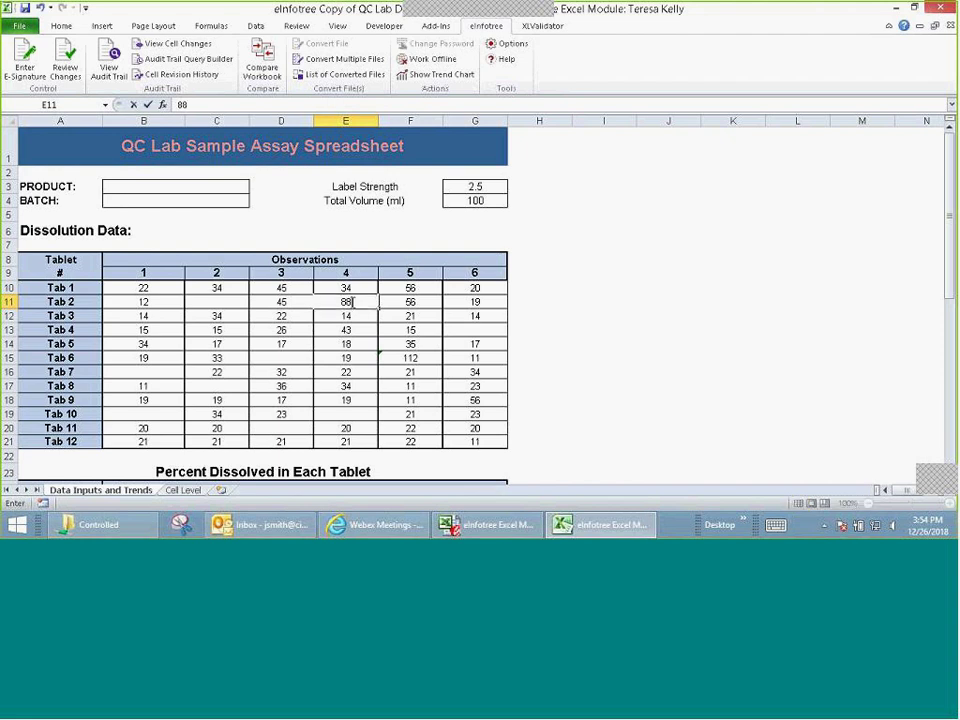
click(462, 301)
key(Delete)
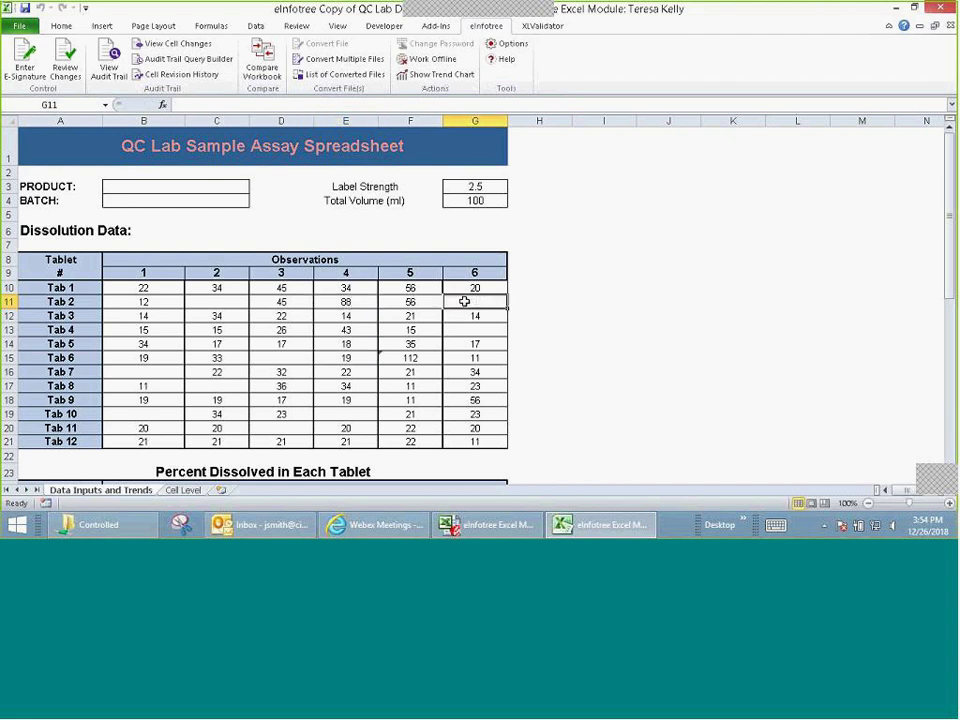
click(542, 296)
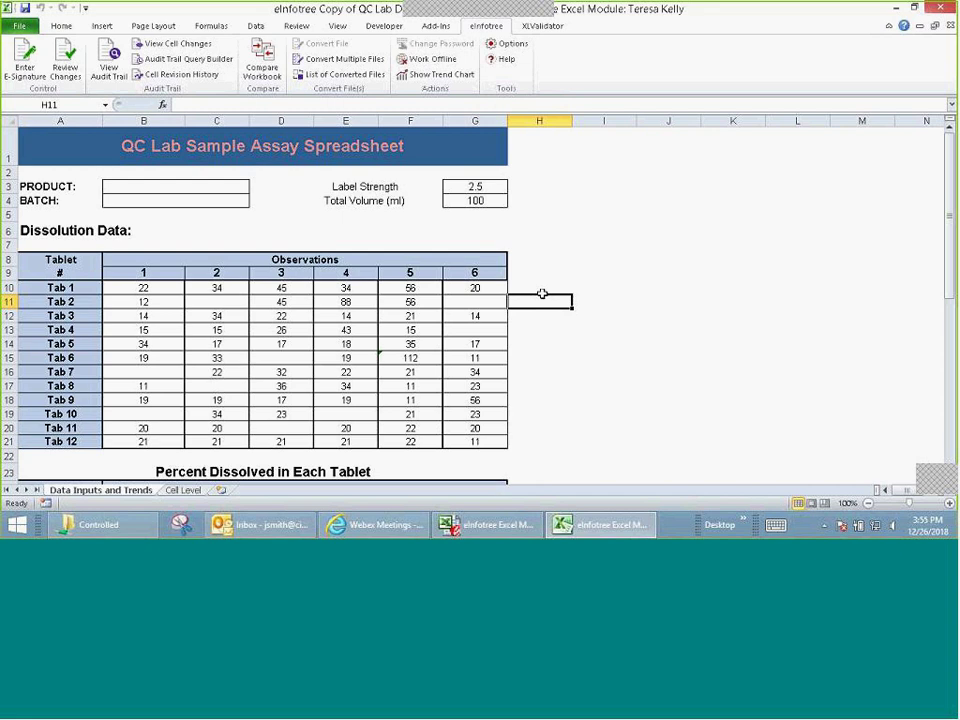
click(108, 64)
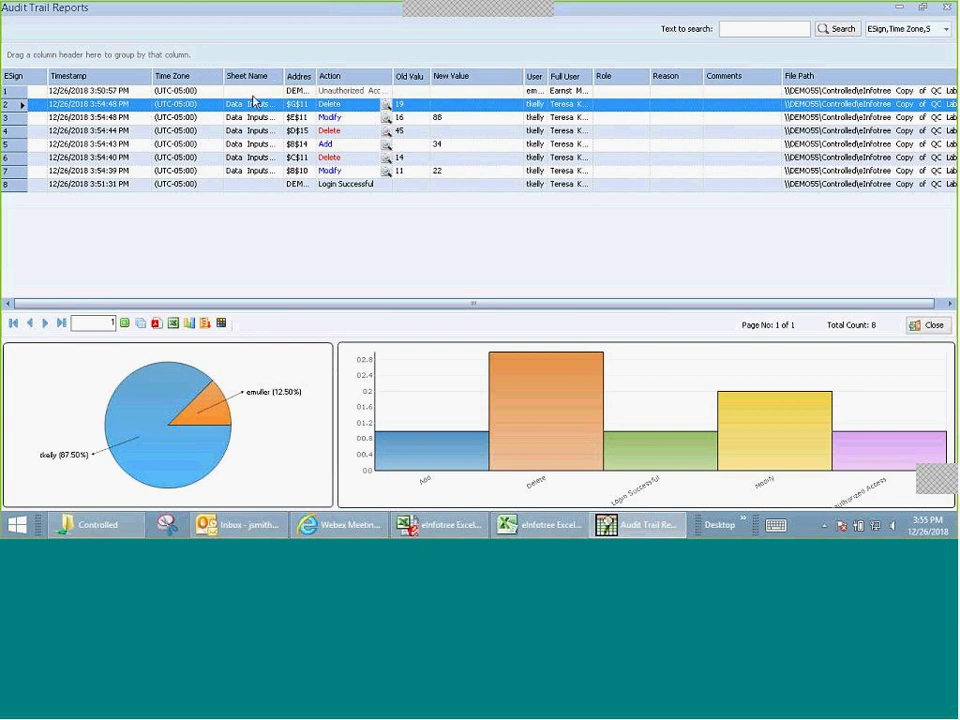
Step: Widen the Address and User ID columns and narrow New Value in the audit report
drag(316, 76, 356, 76)
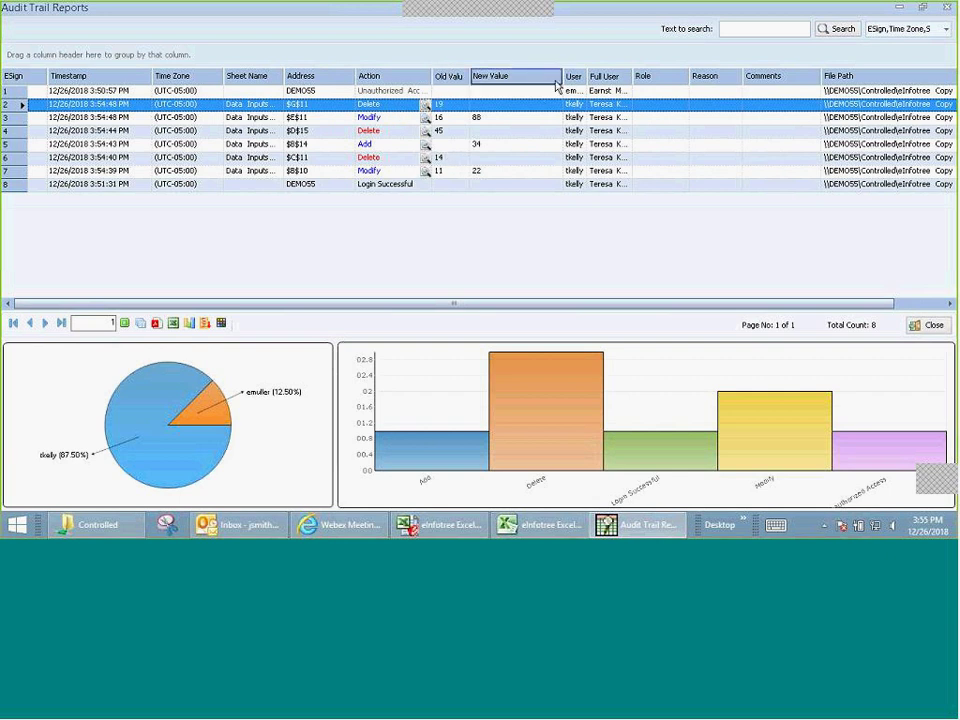
drag(561, 77, 530, 90)
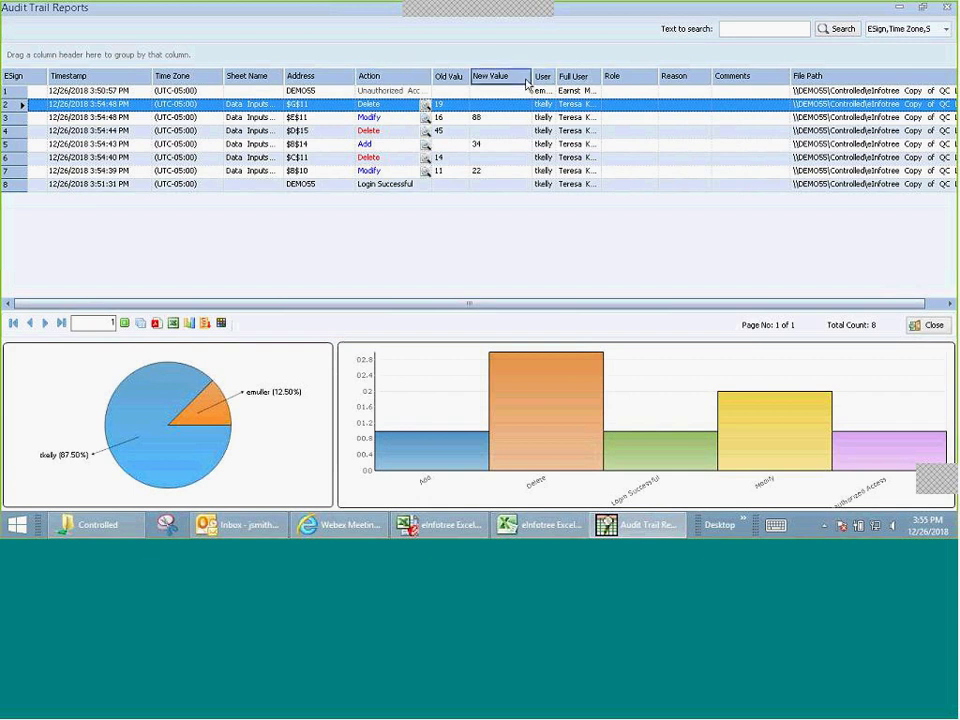
drag(573, 76, 587, 75)
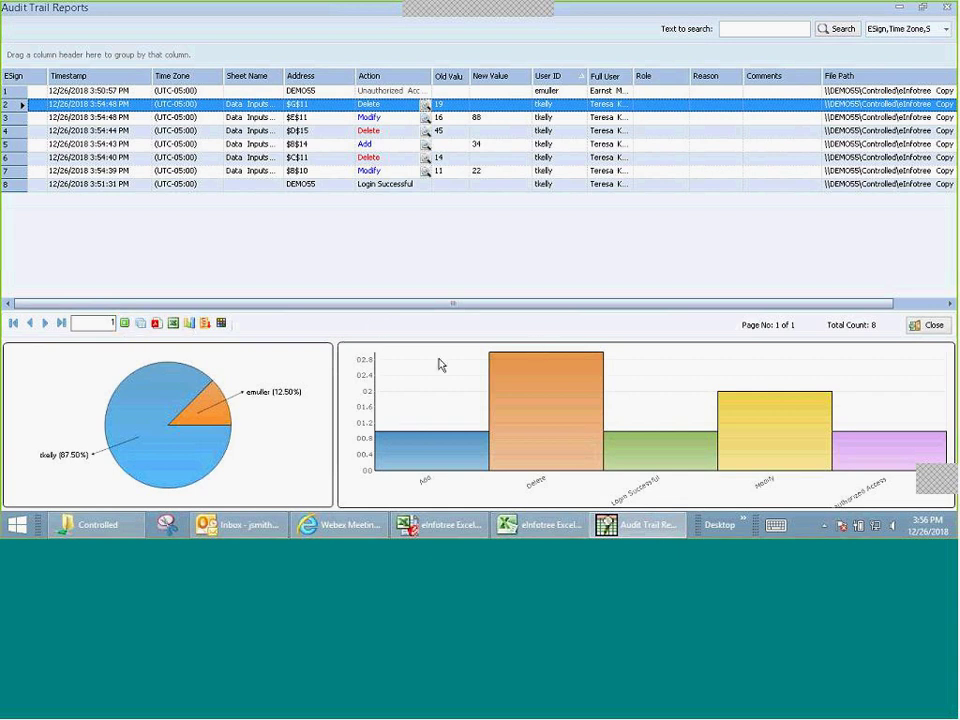
mouse_move(184, 418)
mouse_move(803, 413)
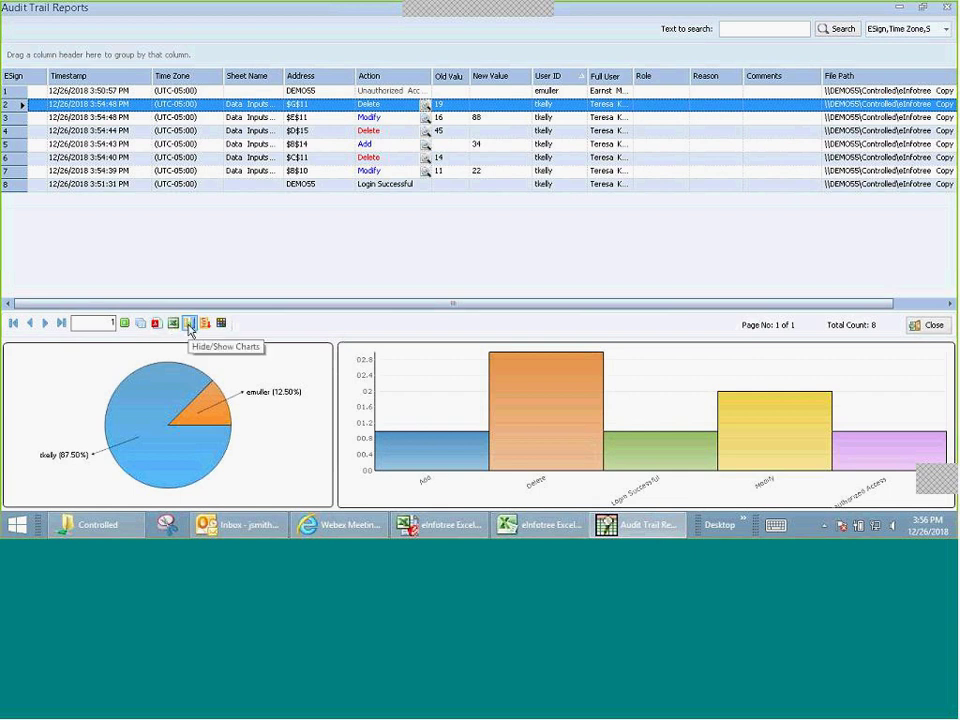
Step: Toggle the charts and word wrap off and back, then open Color Settings
click(190, 328)
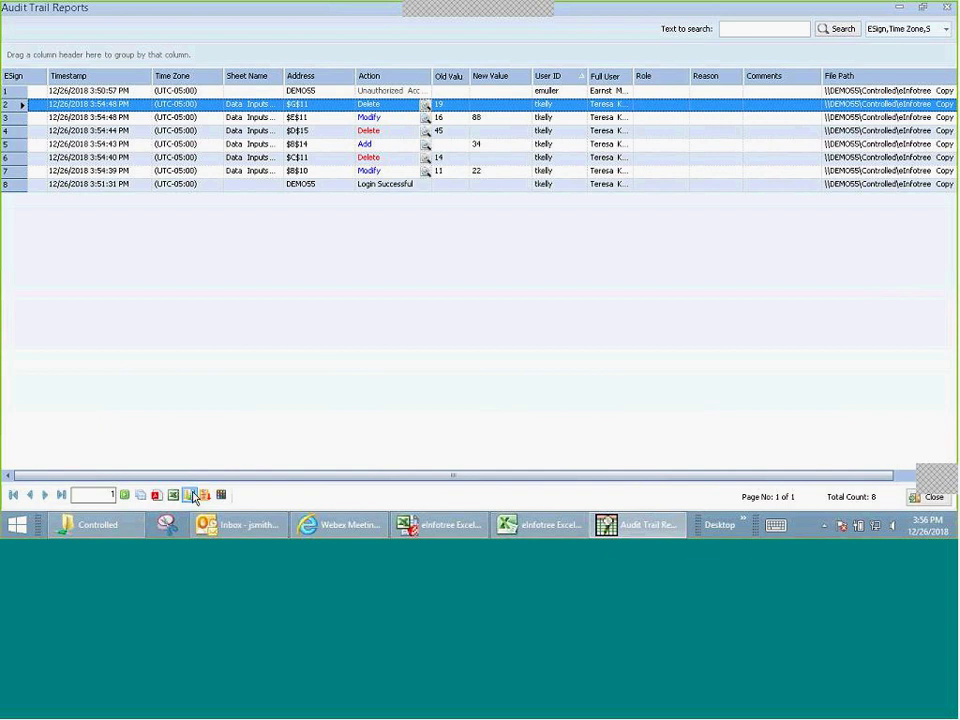
click(189, 494)
click(205, 324)
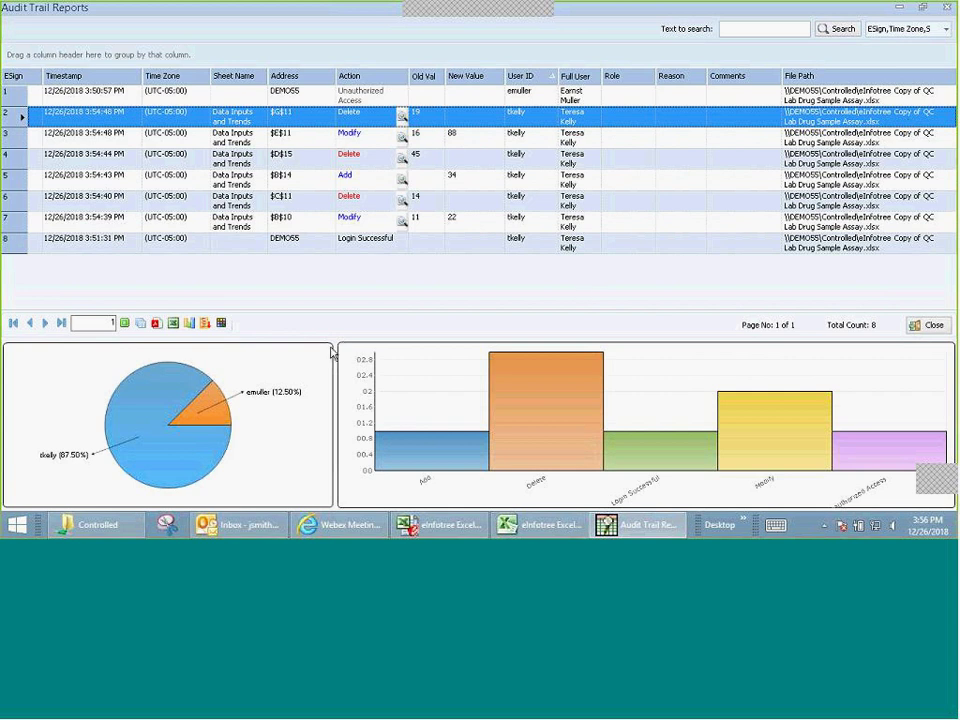
click(205, 324)
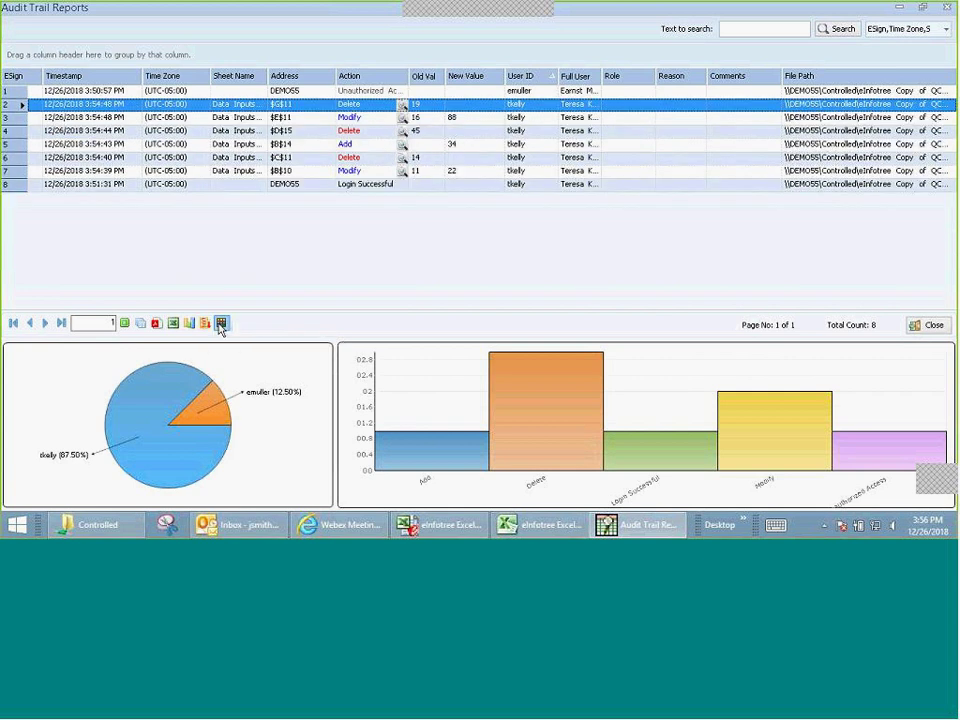
click(221, 323)
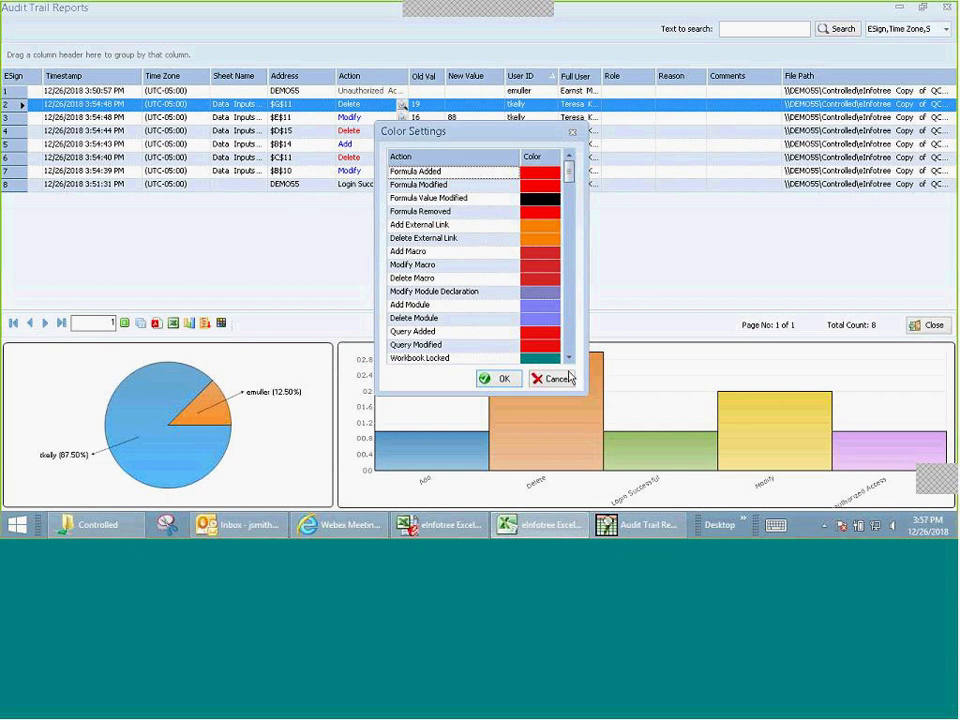
Step: Keep the colour settings so cell G11 shows its Delete note with old value 19
click(504, 381)
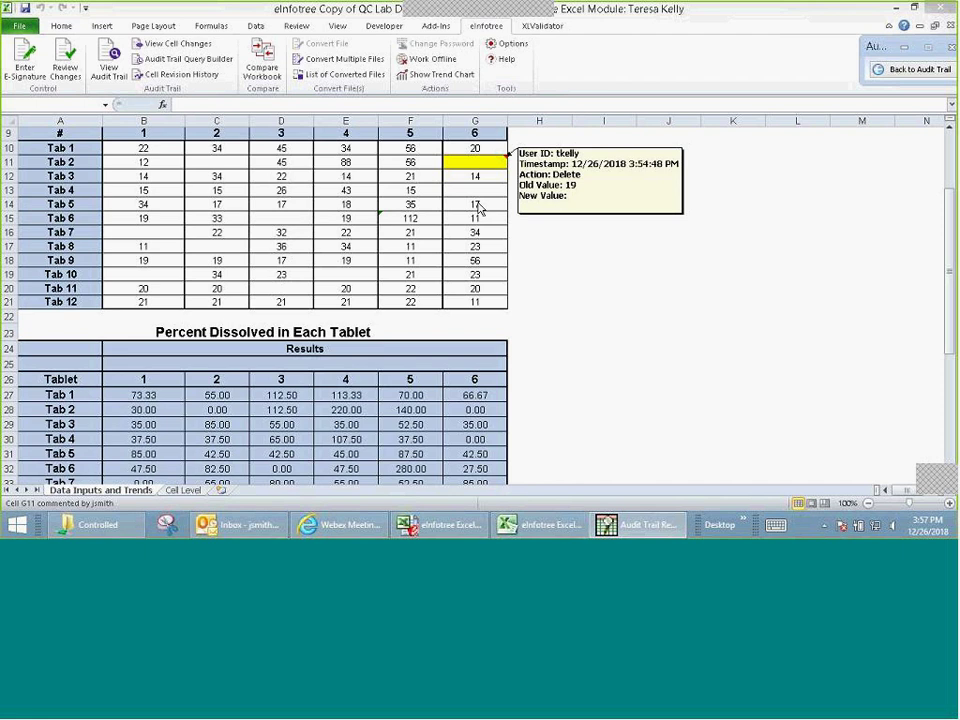
Step: Return from the workbook to the eight-entry audit trail report and its charts
click(906, 77)
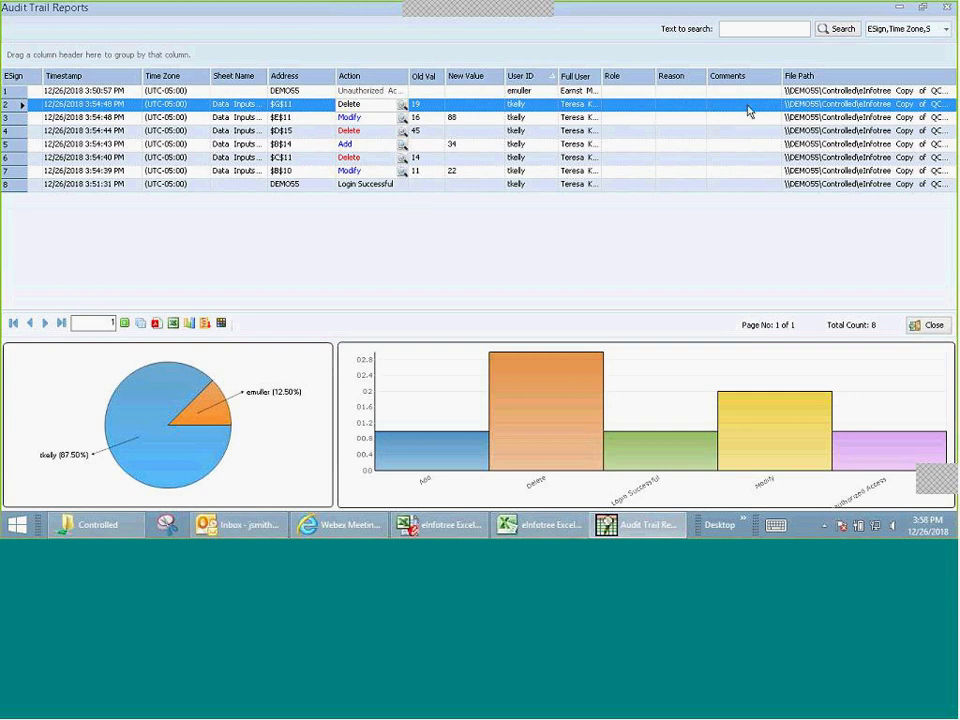
click(749, 29)
text(11)
click(817, 29)
click(839, 30)
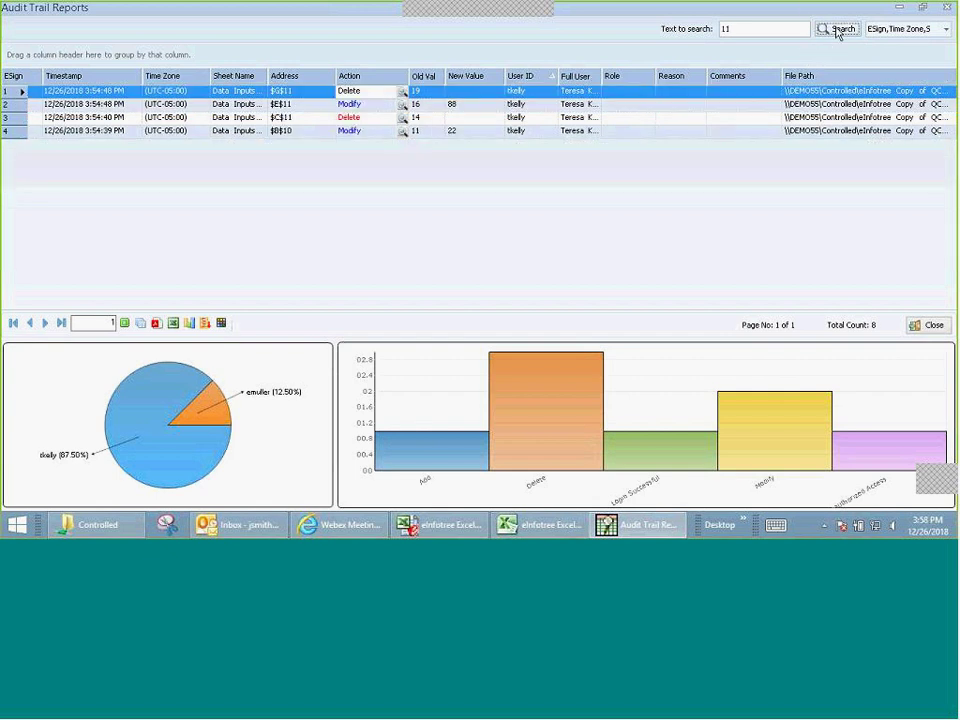
click(429, 134)
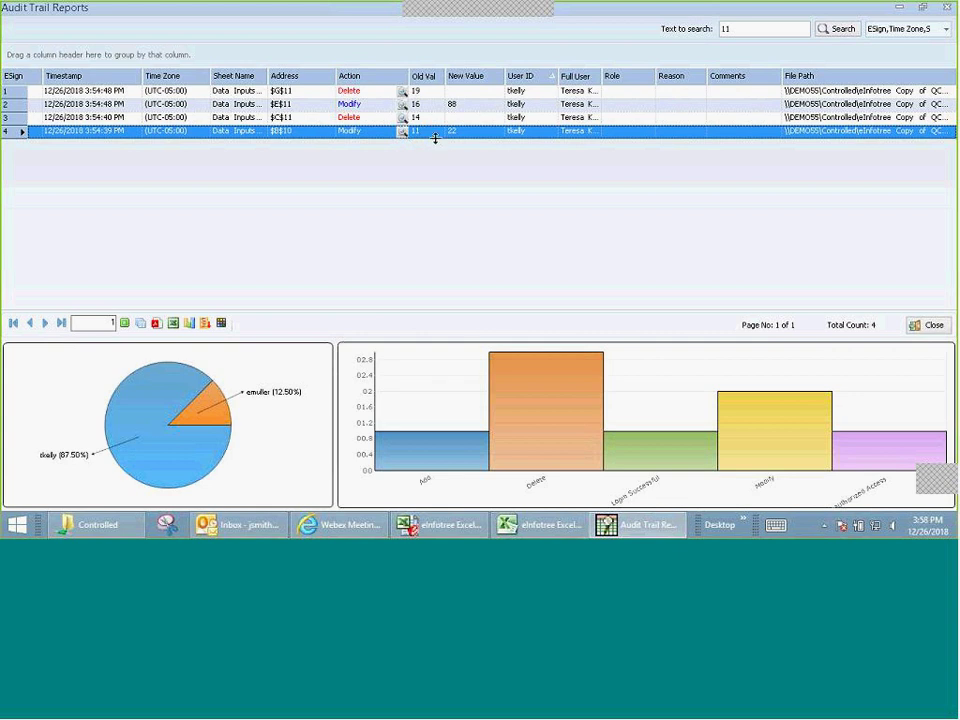
drag(754, 26, 664, 38)
key(BackSpace)
click(831, 28)
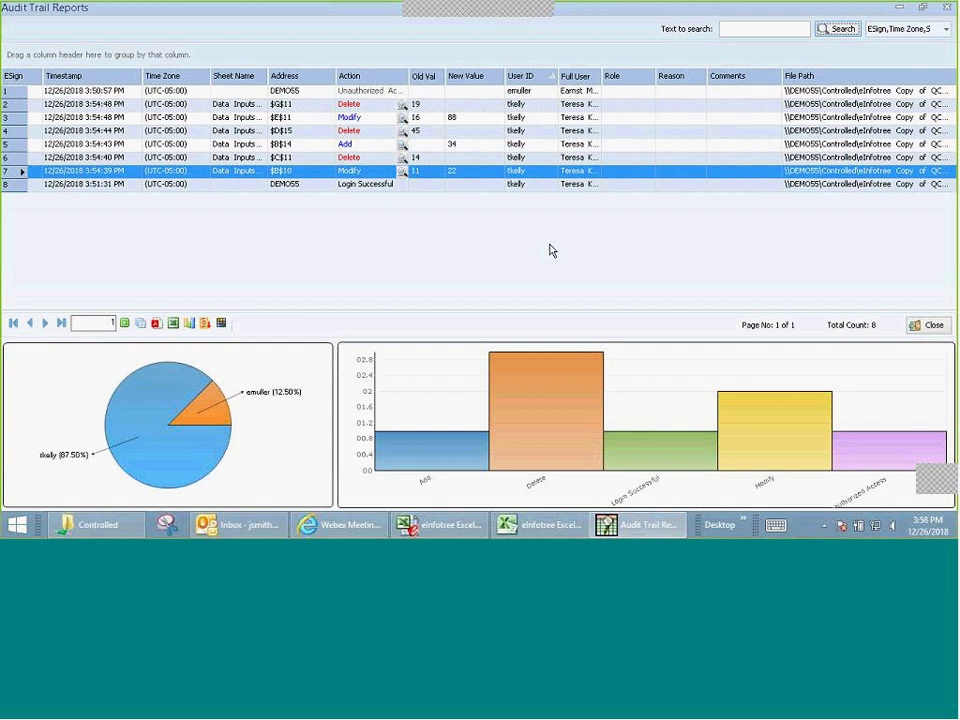
drag(364, 80, 48, 56)
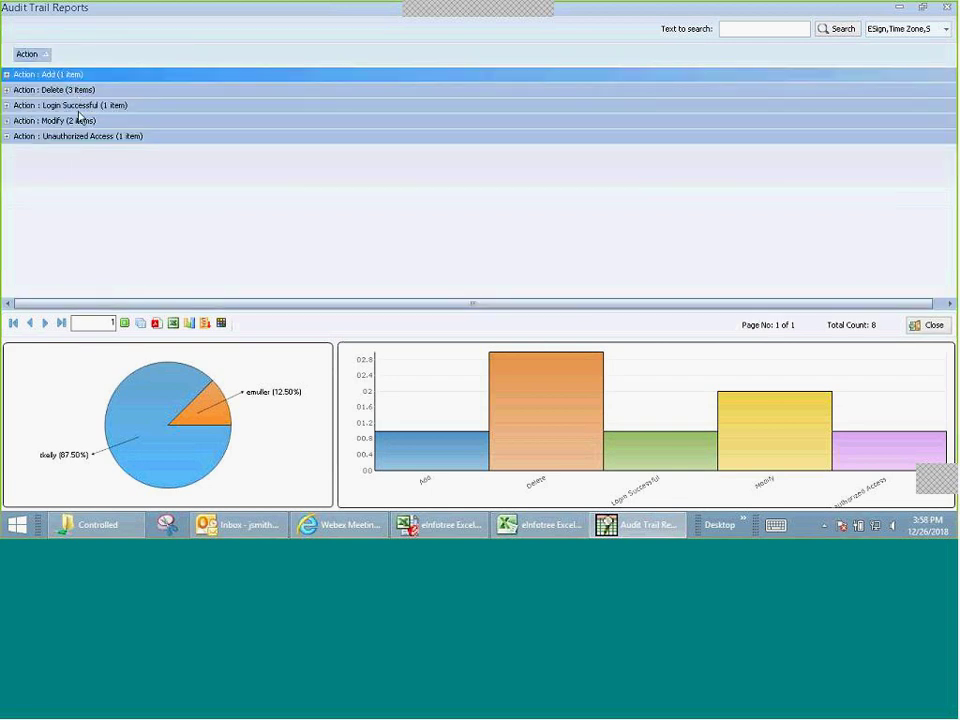
click(6, 91)
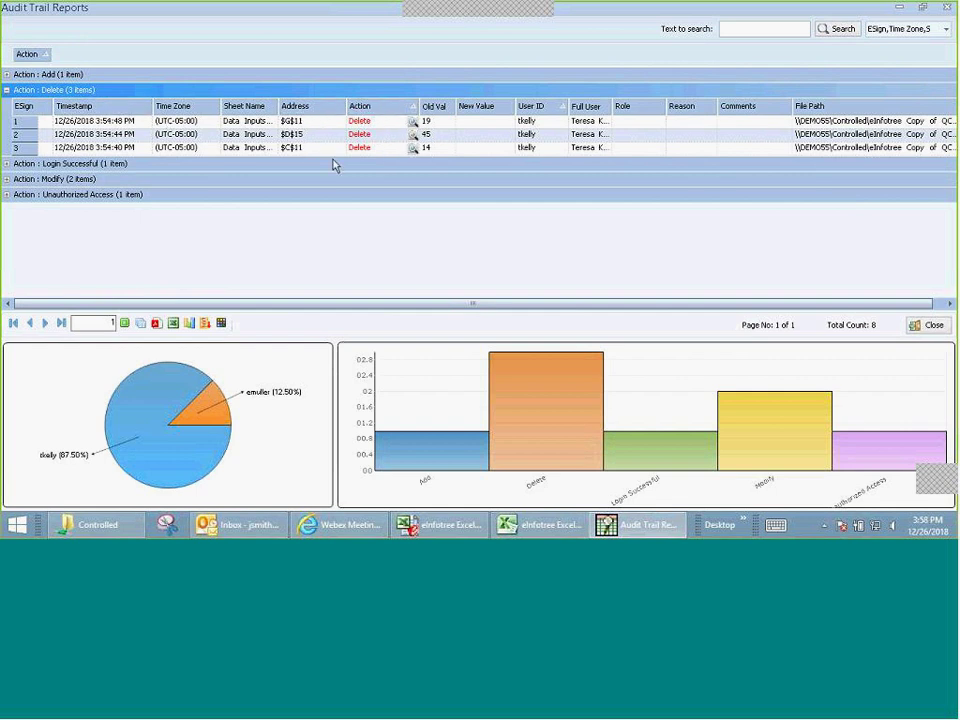
click(412, 137)
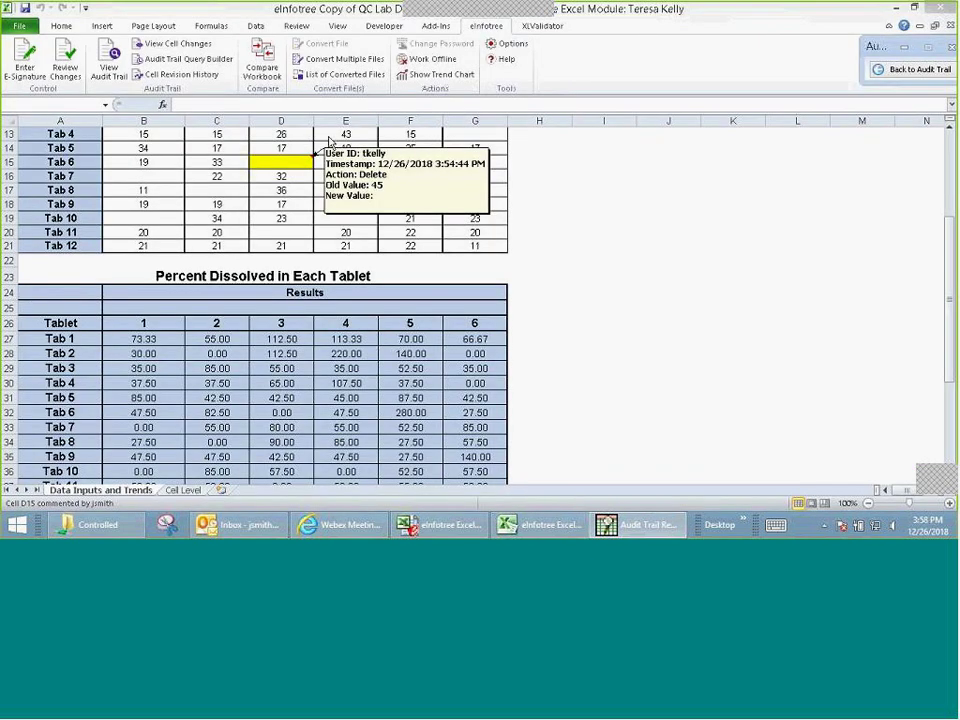
click(885, 68)
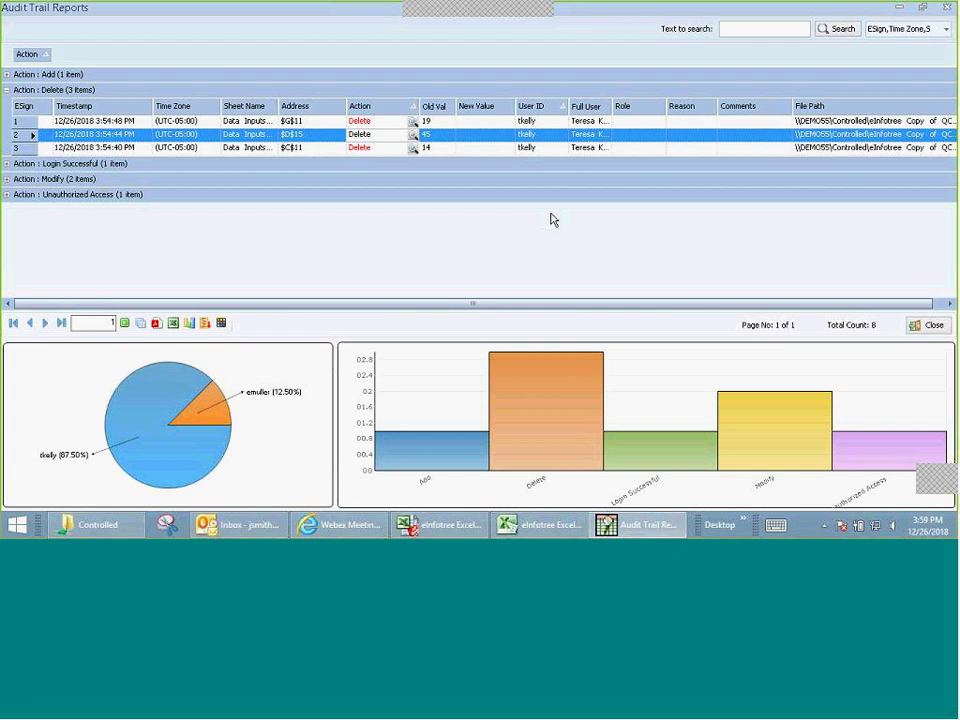
click(7, 90)
drag(25, 55, 430, 82)
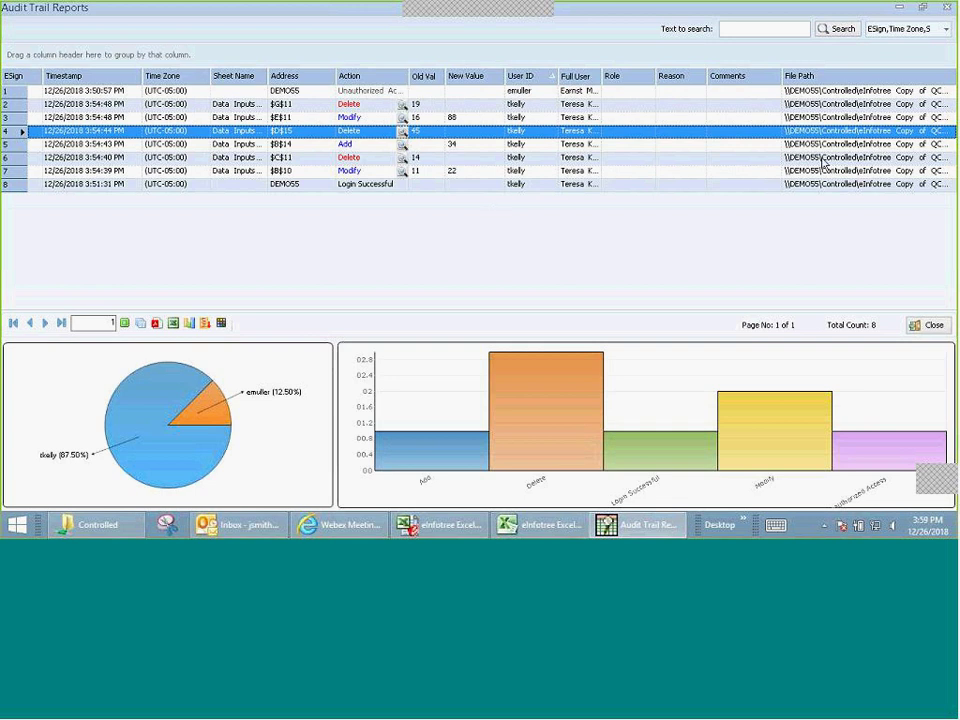
Step: Close the audit trail report to return to the edited dissolution data spreadsheet
click(928, 325)
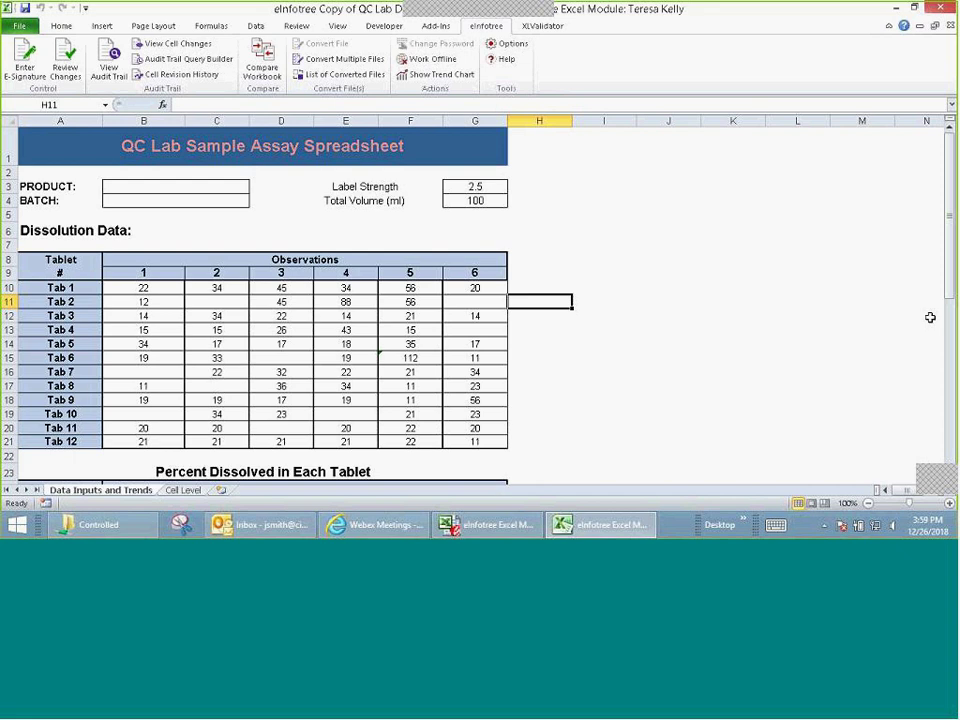
Step: Start an electronic signature and set its reason to Data Entry Request
click(25, 66)
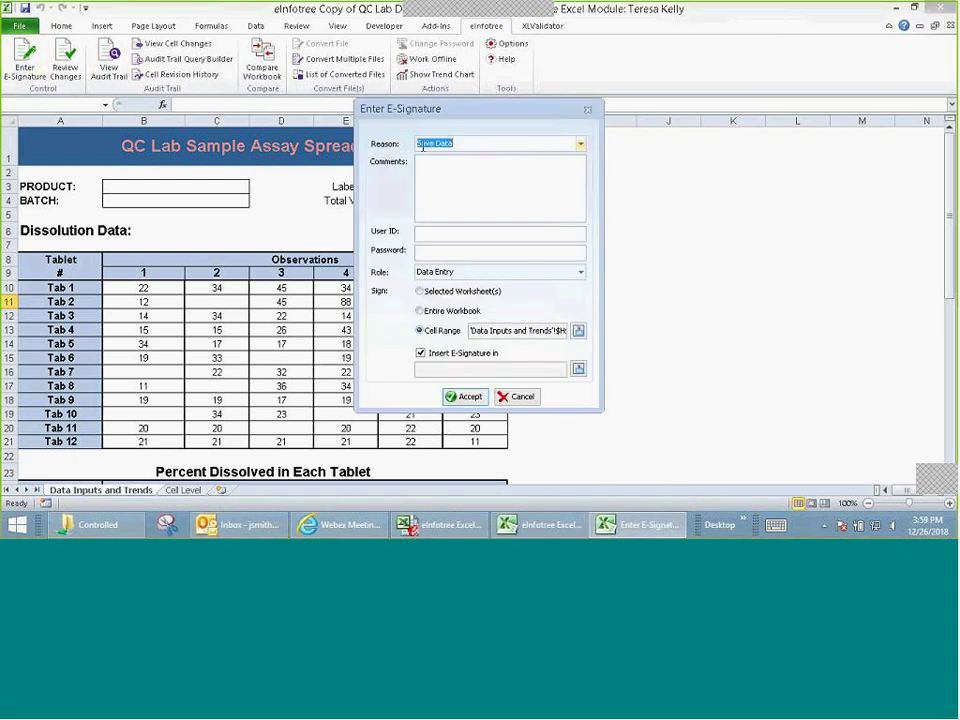
drag(456, 117, 720, 103)
click(843, 128)
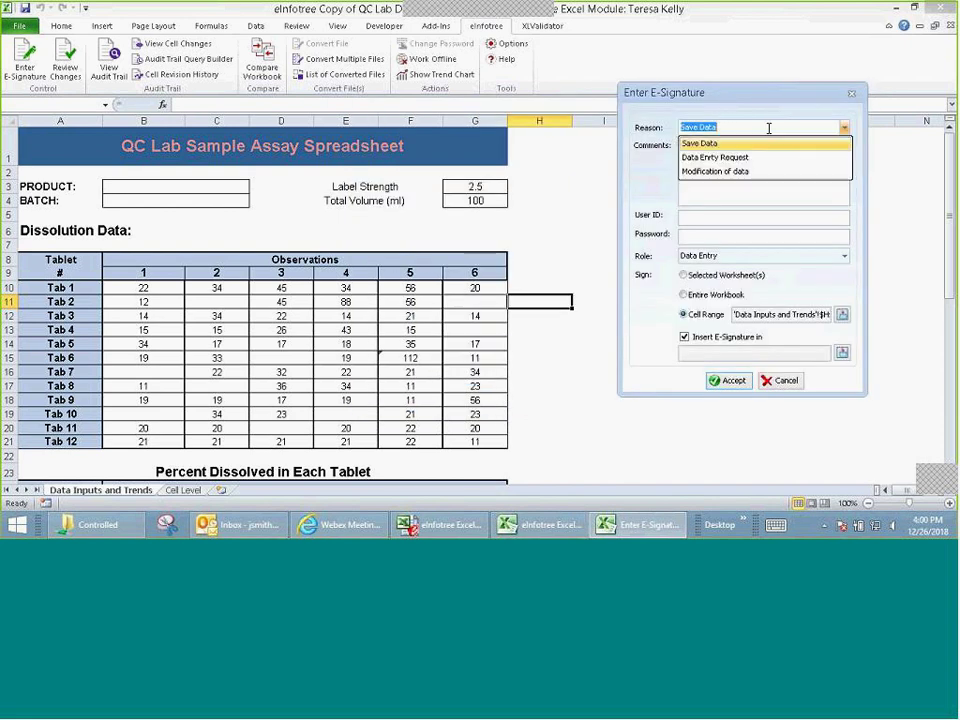
click(722, 157)
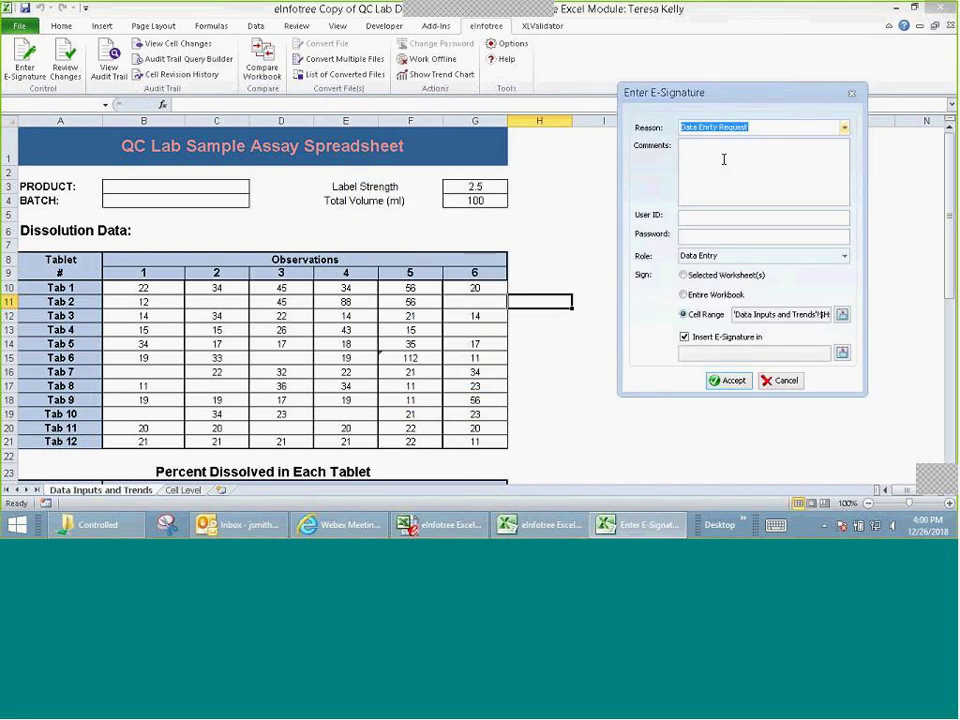
Step: Enter the signature comment 'Changes made'
click(717, 152)
text(Changes)
key(BackSpace)
key(BackSpace)
key(BackSpace)
key(BackSpace)
text(nges mase)
key(BackSpace)
key(BackSpace)
text(de)
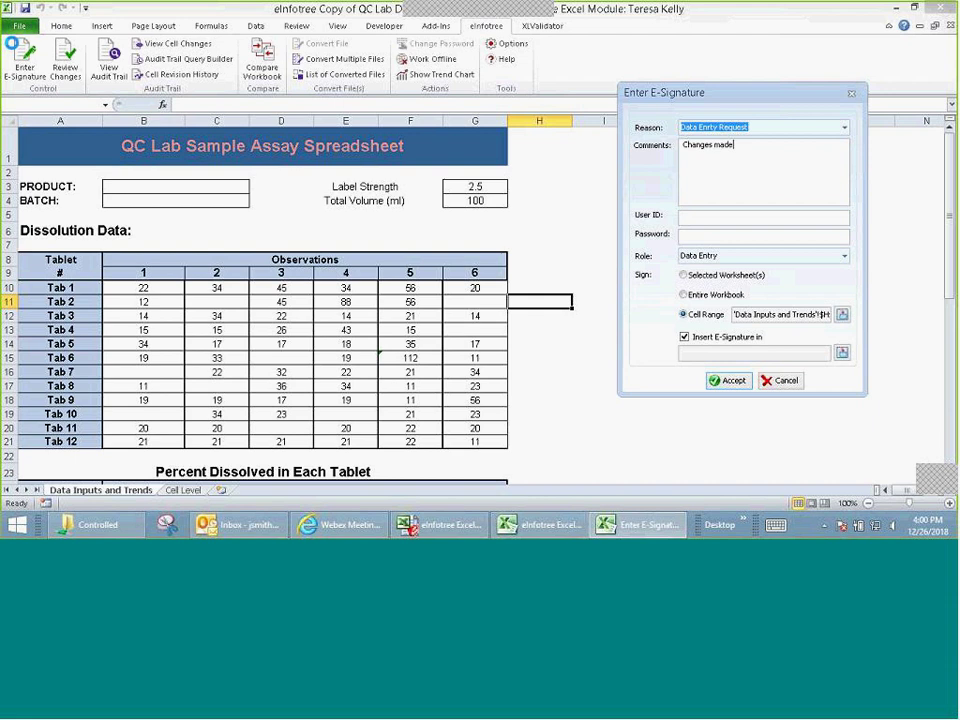
Step: Fill in the signer's user ID and password
click(689, 218)
key(Tab)
text(*********)
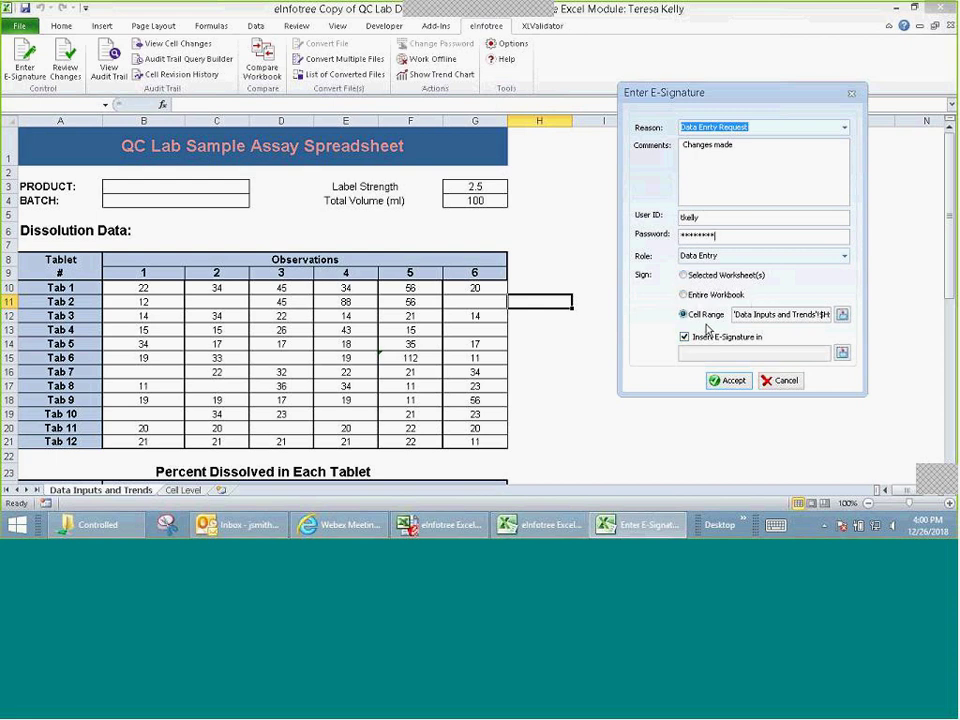
Step: Set the signed cell range to B10:G21 on Data Inputs and Trends
click(843, 316)
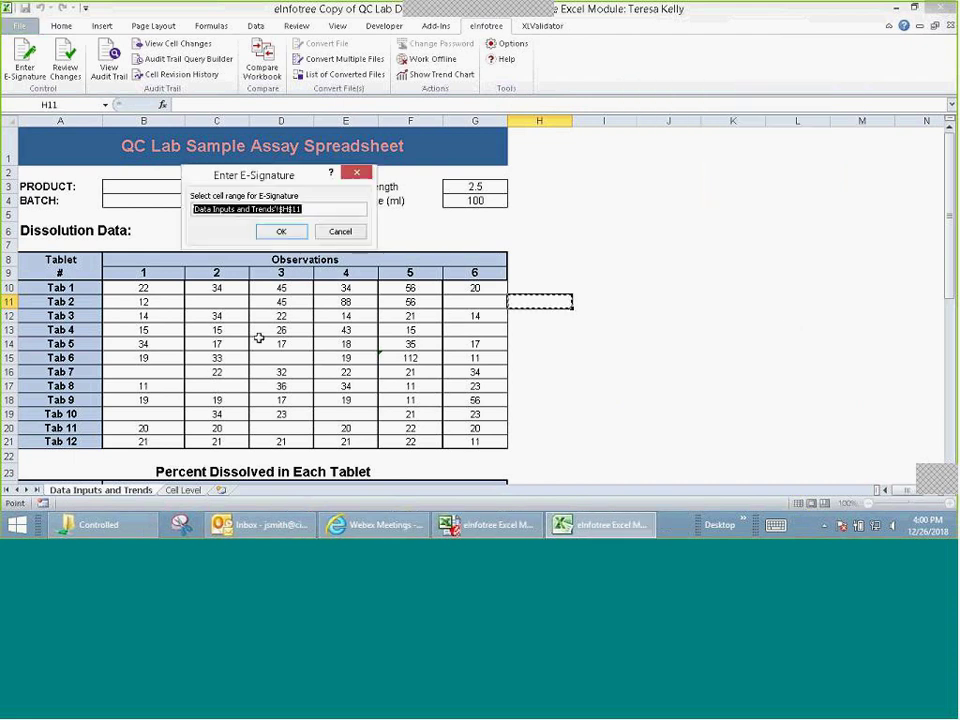
drag(180, 300, 490, 437)
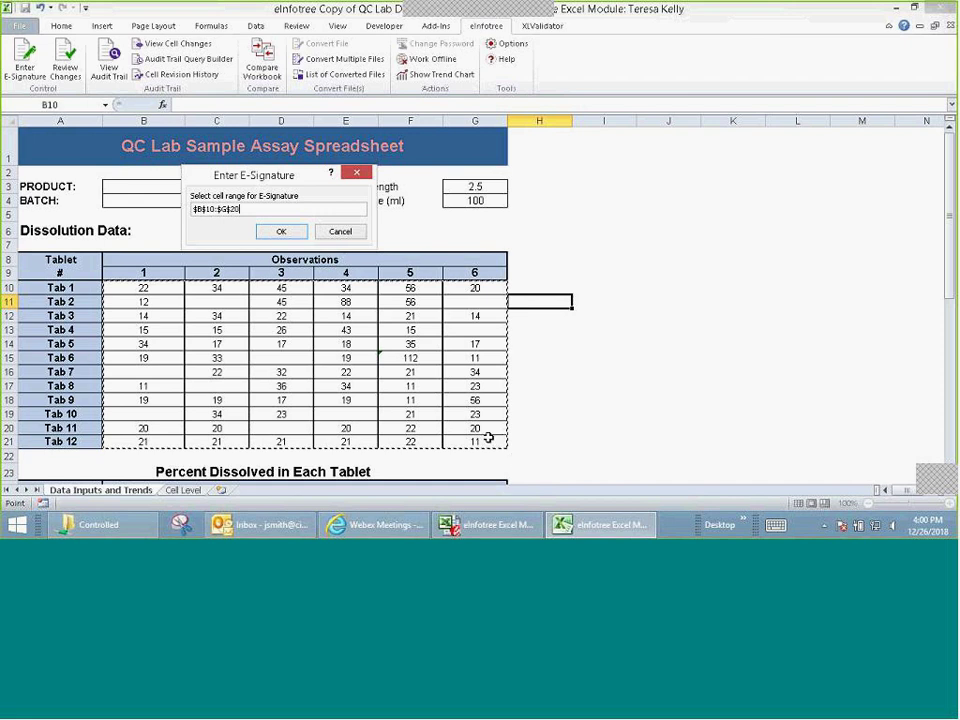
click(281, 231)
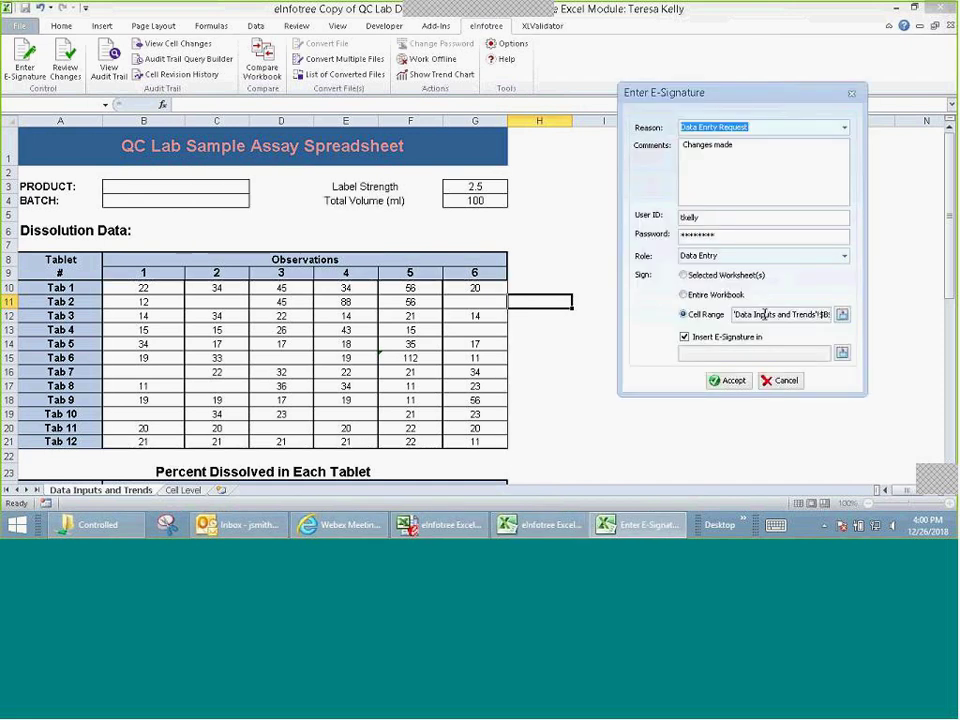
key(End)
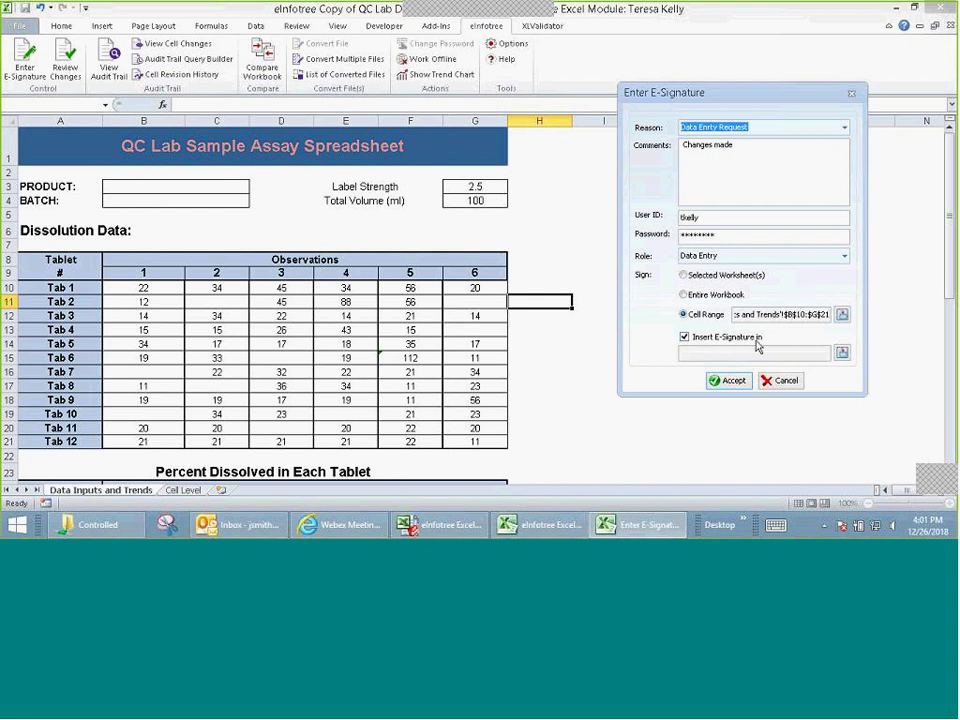
Step: Re-enable 'Insert E-Signature in' and start choosing where the signature goes
click(685, 338)
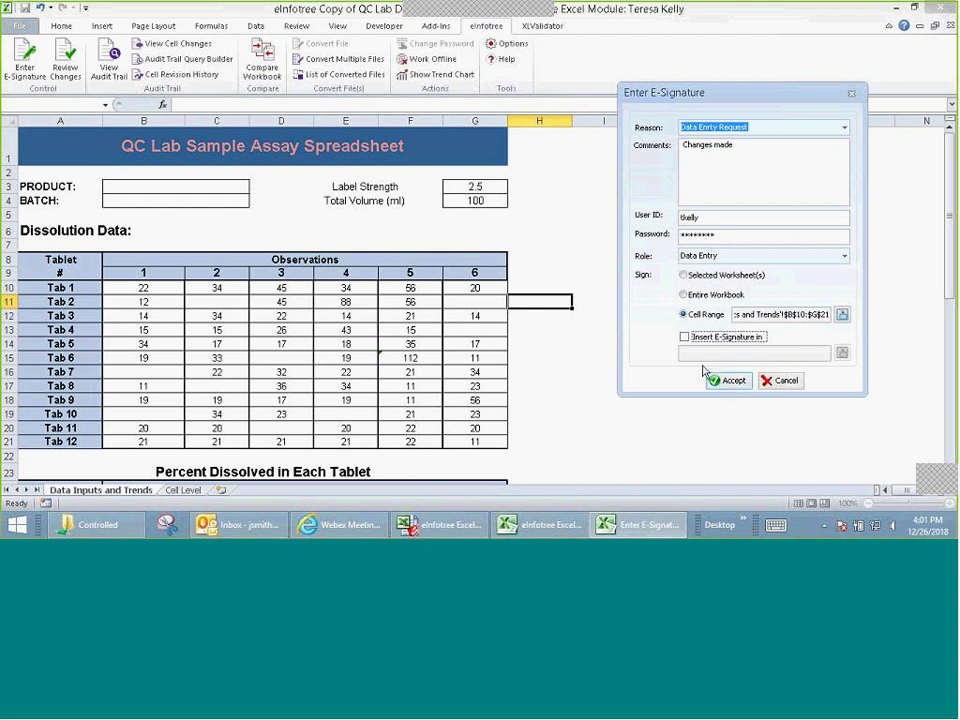
click(685, 339)
click(842, 352)
Step: Place the signature at cell B44 and accept it, filling B44:D44 with signer, timestamp and Data Entry
scroll(475, 320, down, 11)
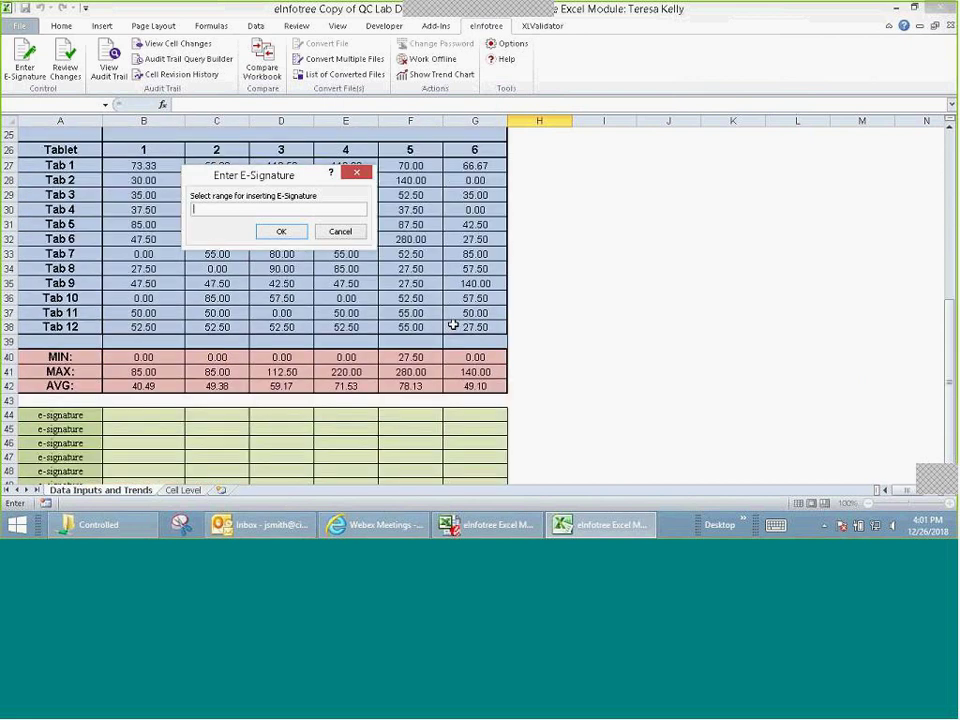
click(154, 281)
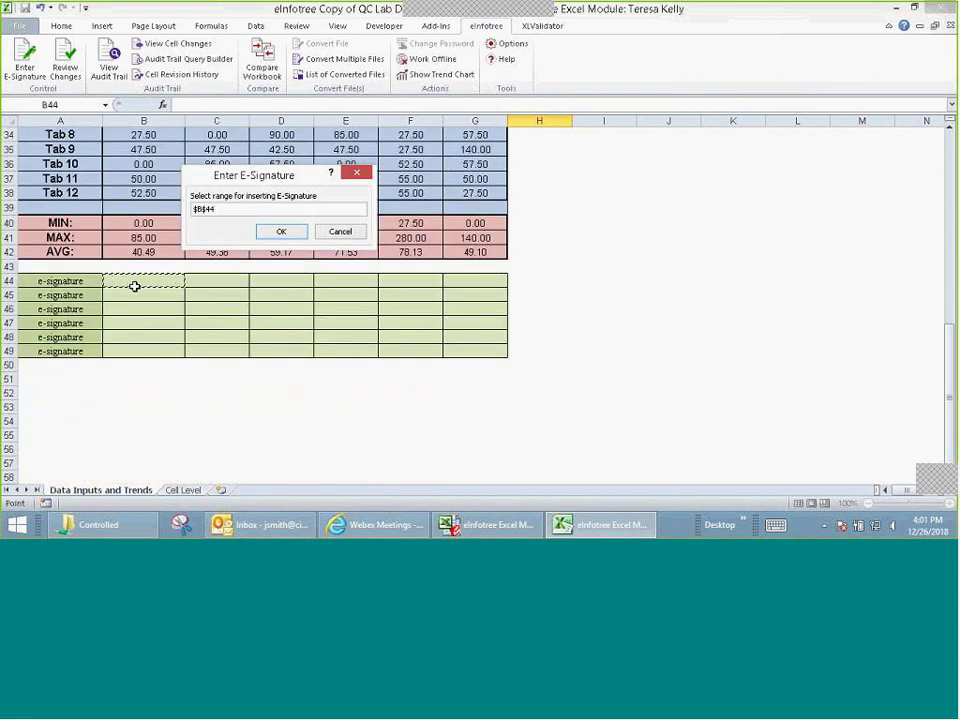
click(281, 233)
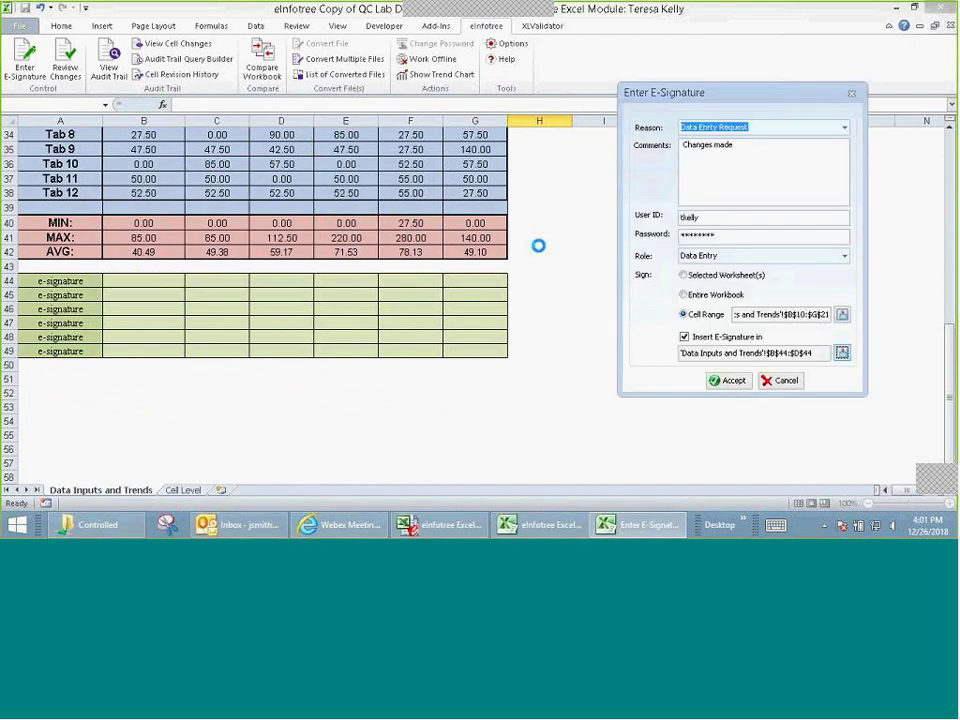
click(733, 381)
scroll(683, 332, down, 9)
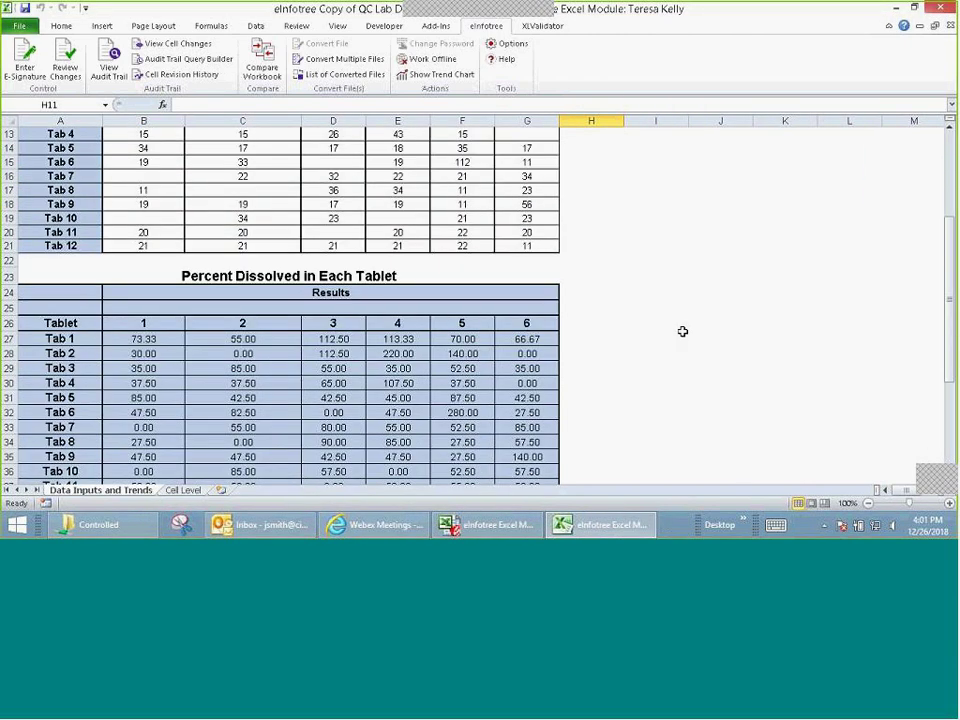
scroll(409, 371, down, 1)
Step: Confirm signature cells B44:D44 are locked against editing, then reopen the nine-entry audit trail
click(127, 325)
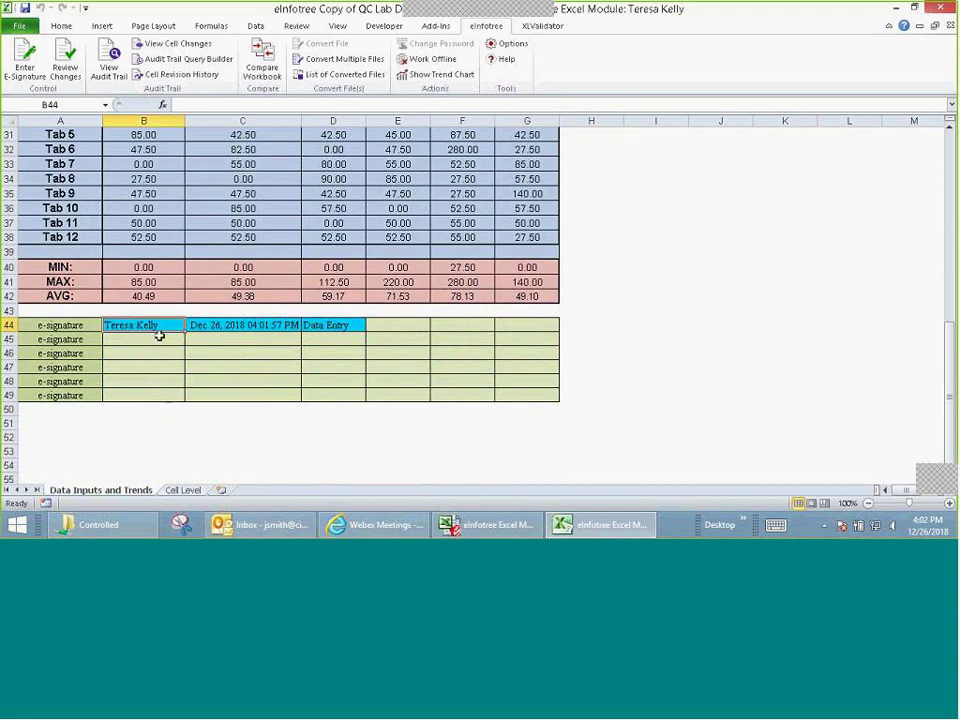
click(332, 325)
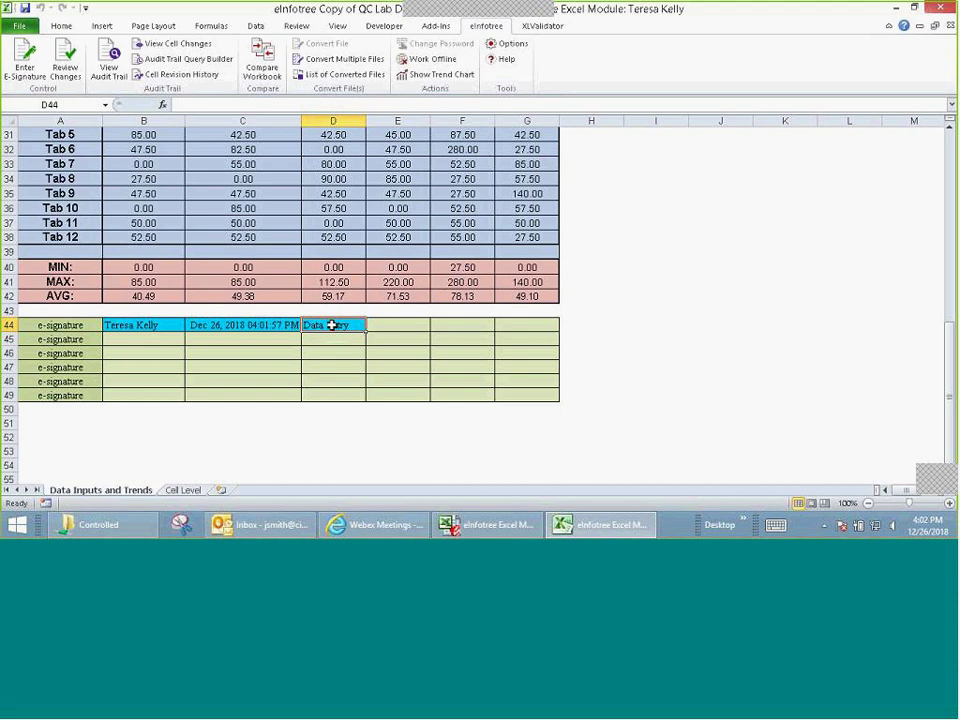
double_click(332, 325)
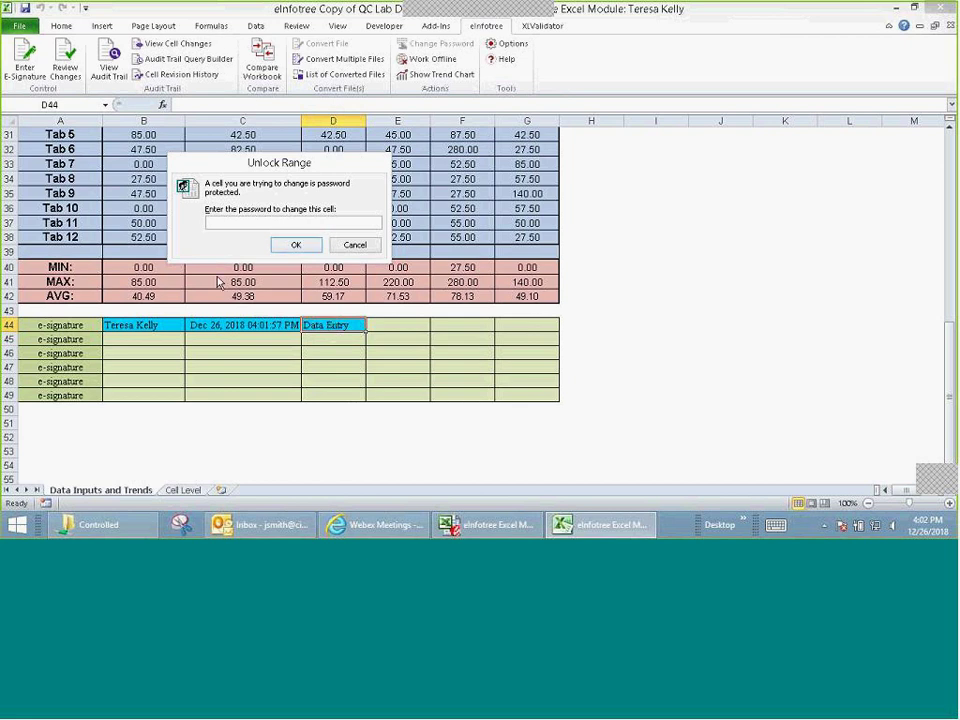
click(294, 246)
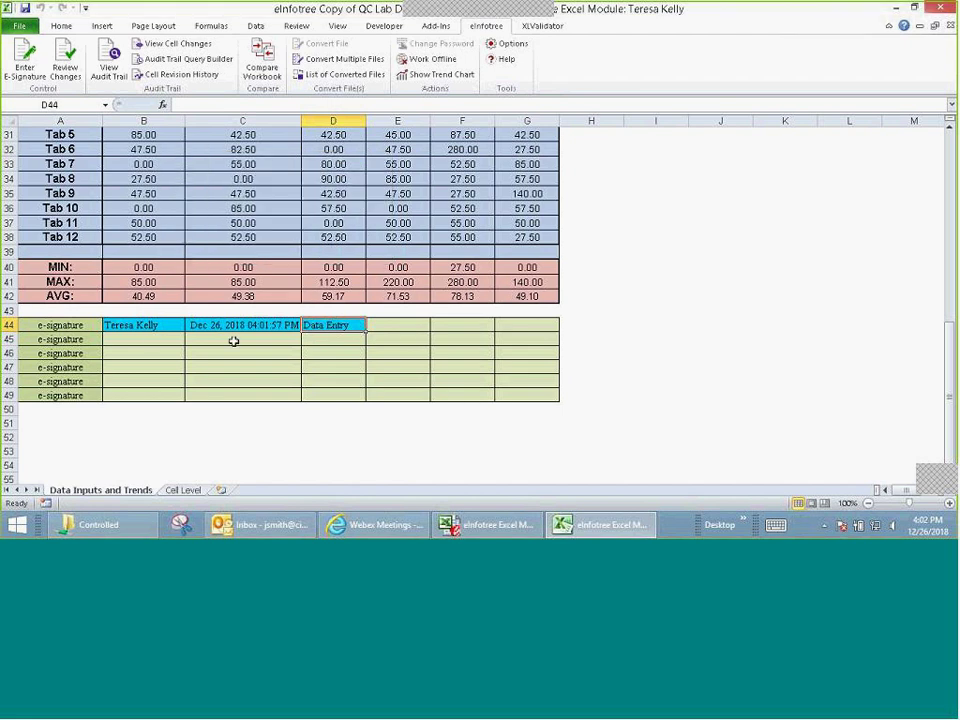
scroll(725, 264, up, 7)
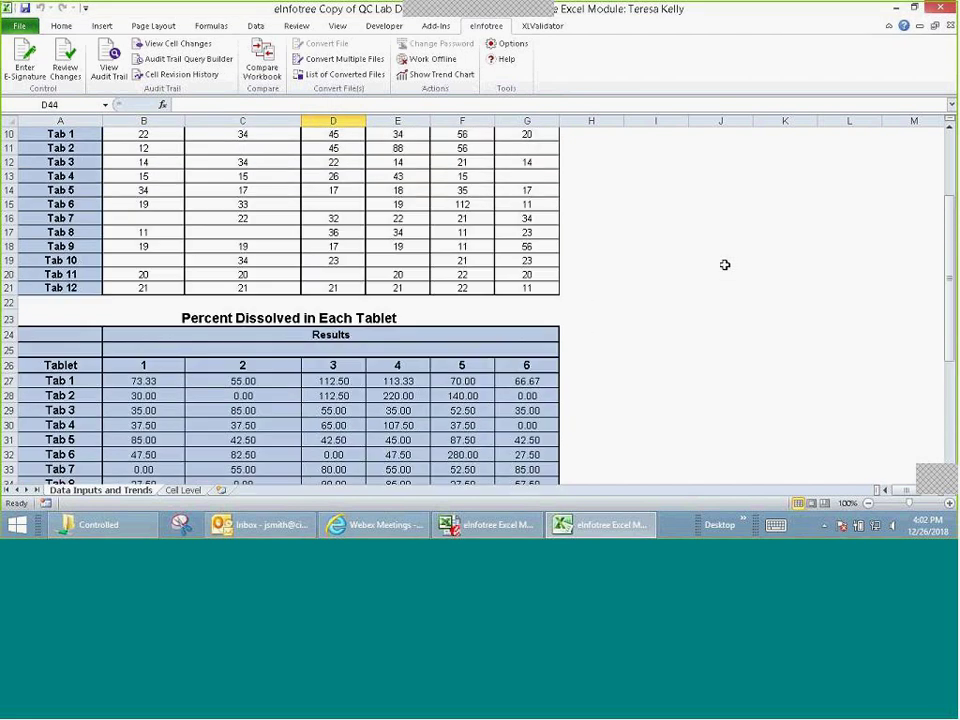
scroll(725, 264, up, 3)
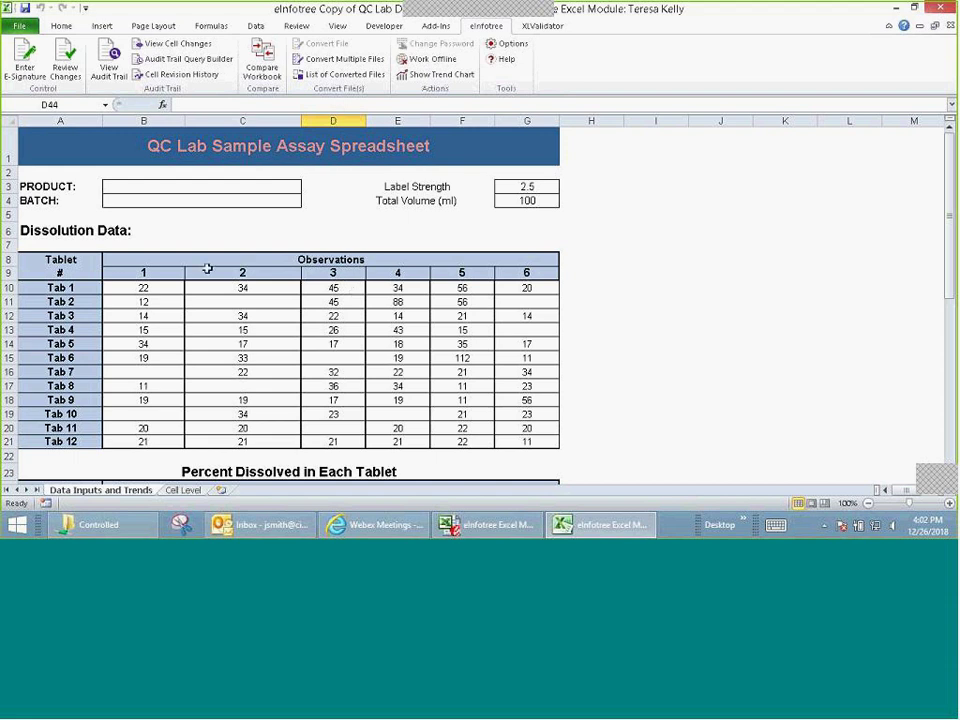
click(109, 55)
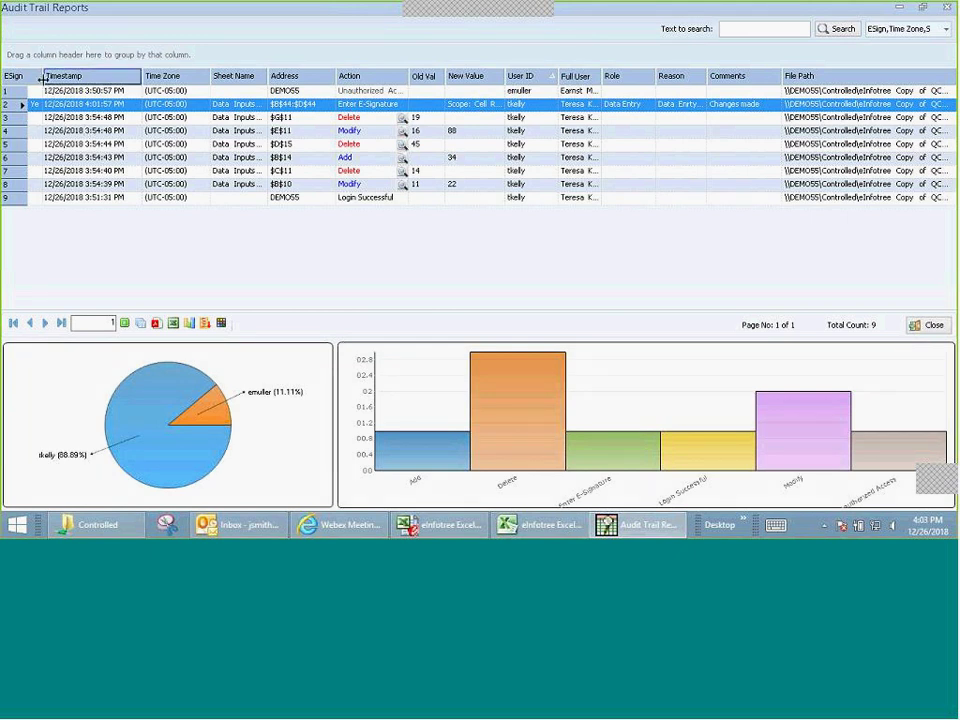
Step: Widen the audit columns, filter entries by 'made', then clear the search to show all nine
drag(42, 76, 76, 77)
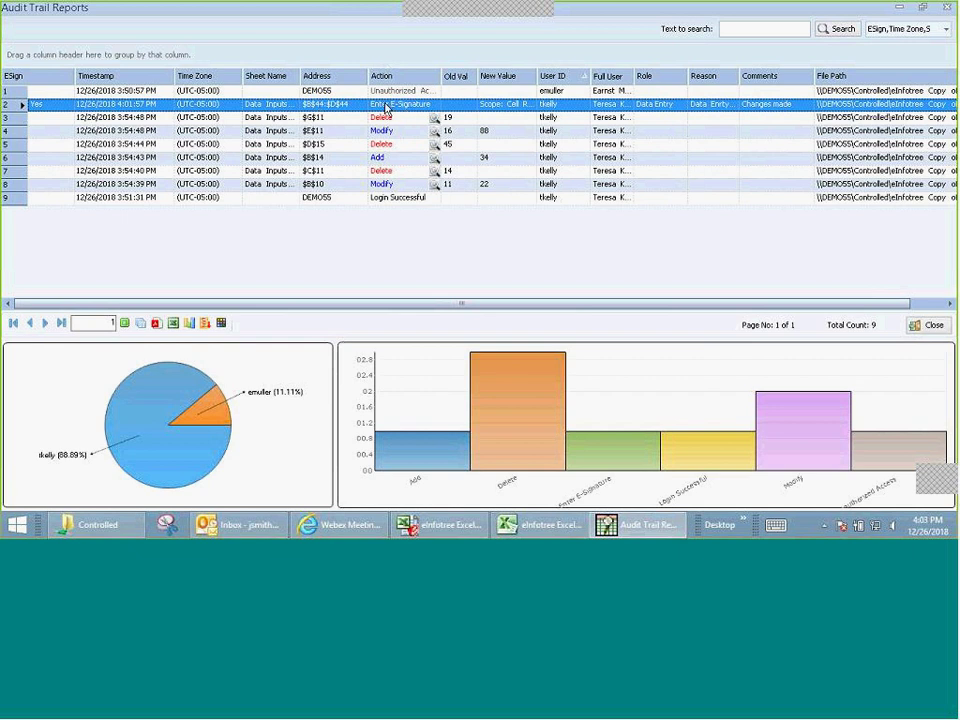
mouse_move(535, 76)
mouse_down()
mouse_move(797, 77)
mouse_move(552, 78)
mouse_up()
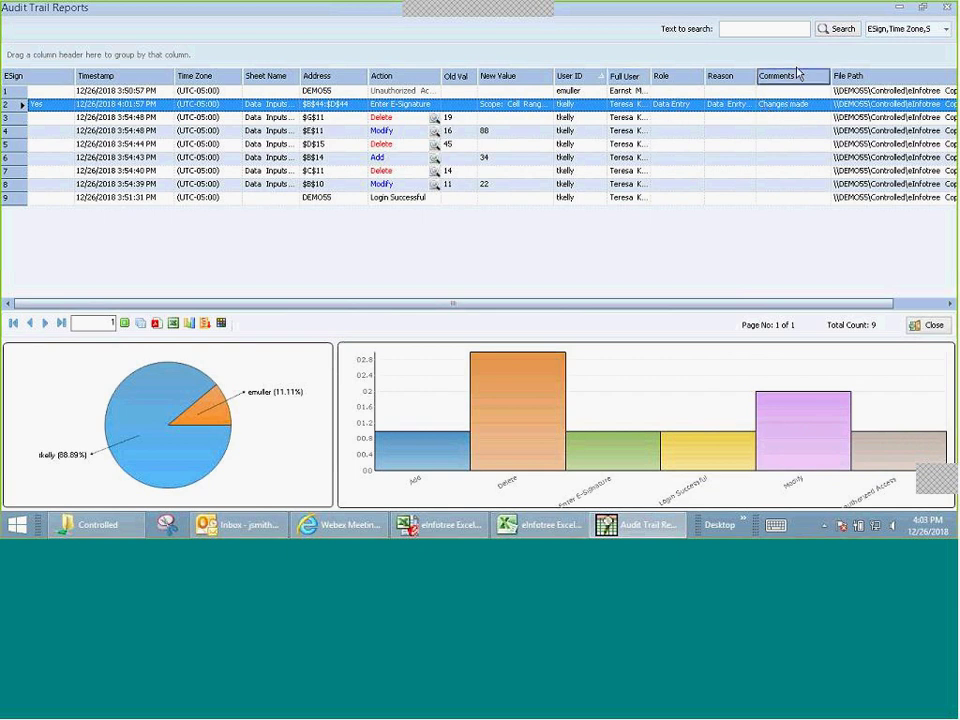
click(759, 31)
text(made)
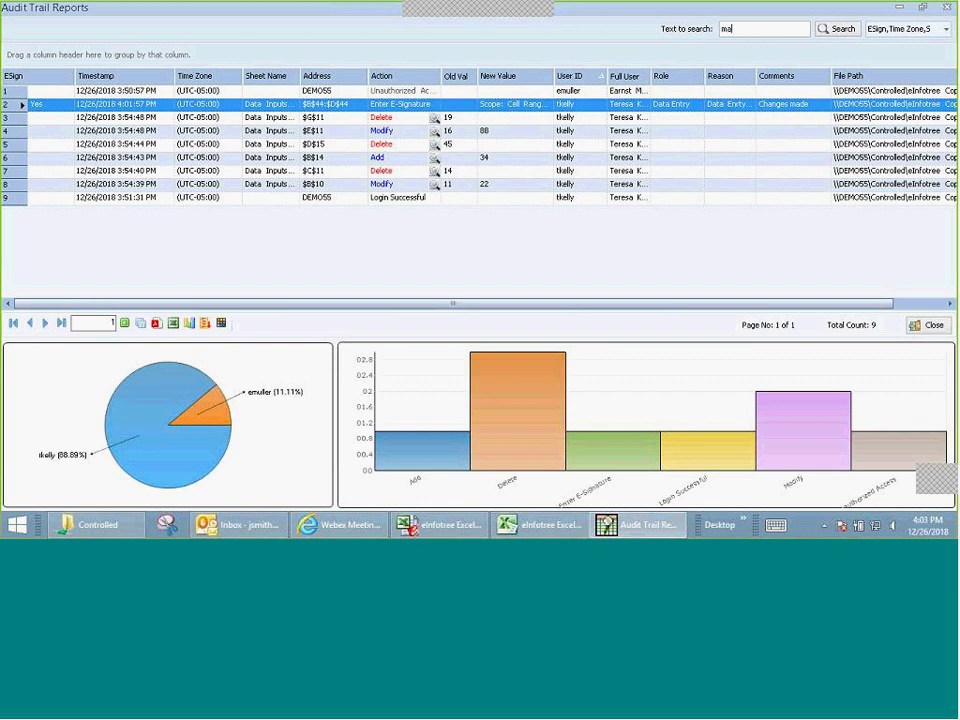
click(832, 30)
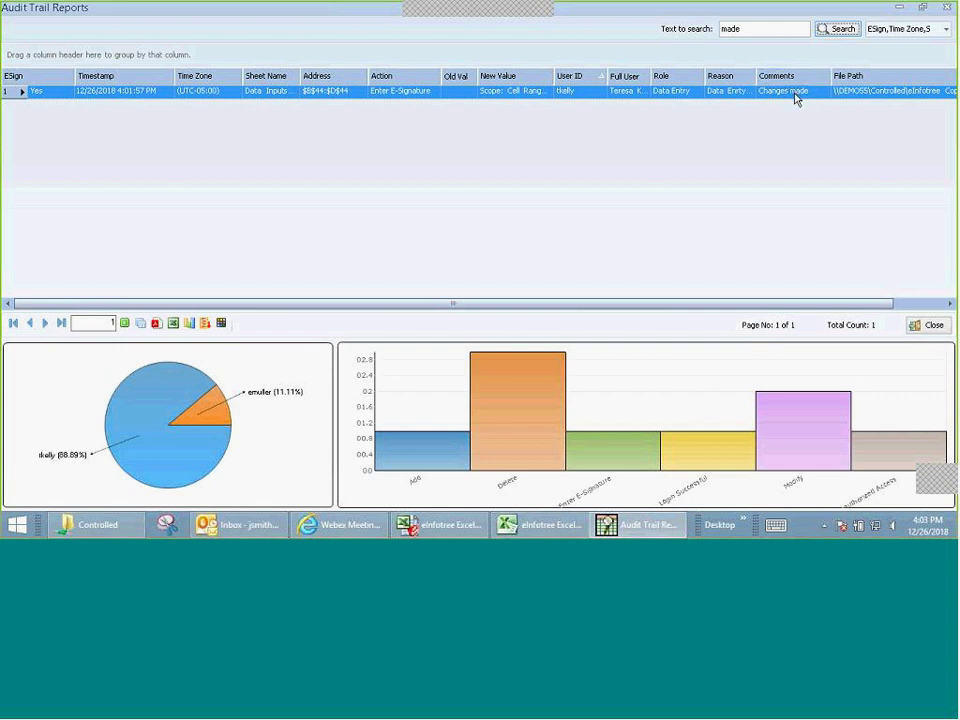
drag(745, 30, 628, 40)
key(BackSpace)
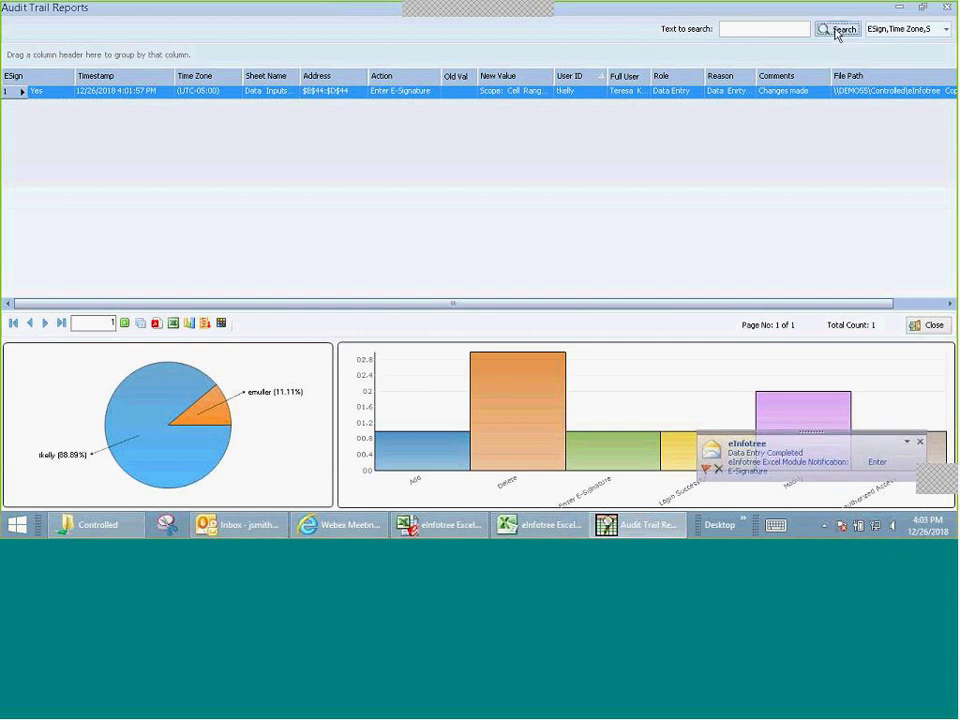
click(837, 30)
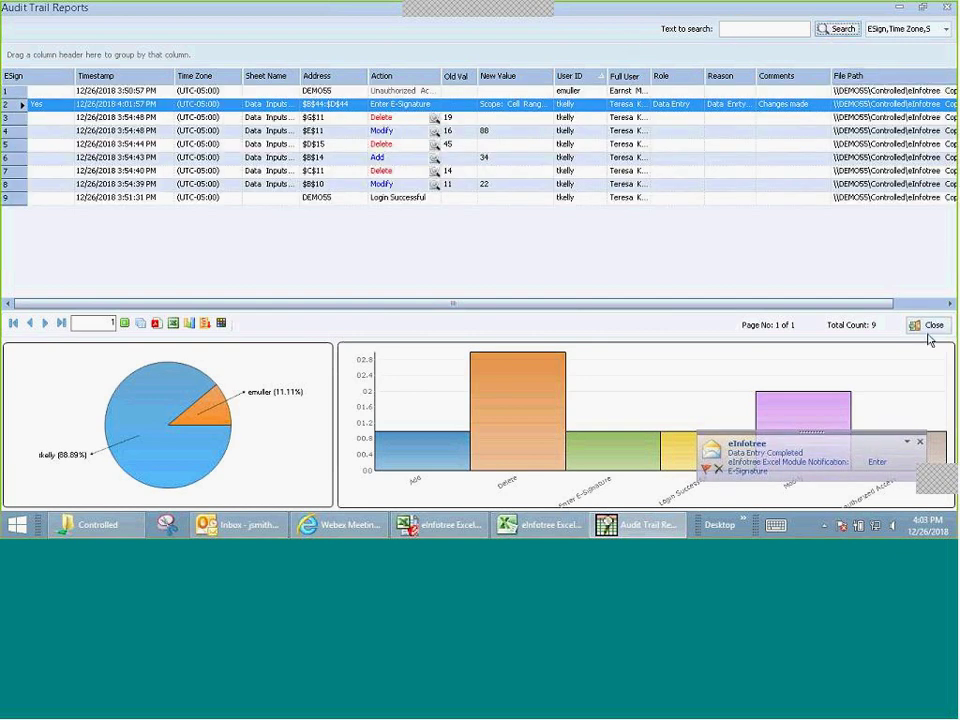
Step: Close the audit report, the signed workbook and Excel, then bring up the Outlook inbox
click(928, 326)
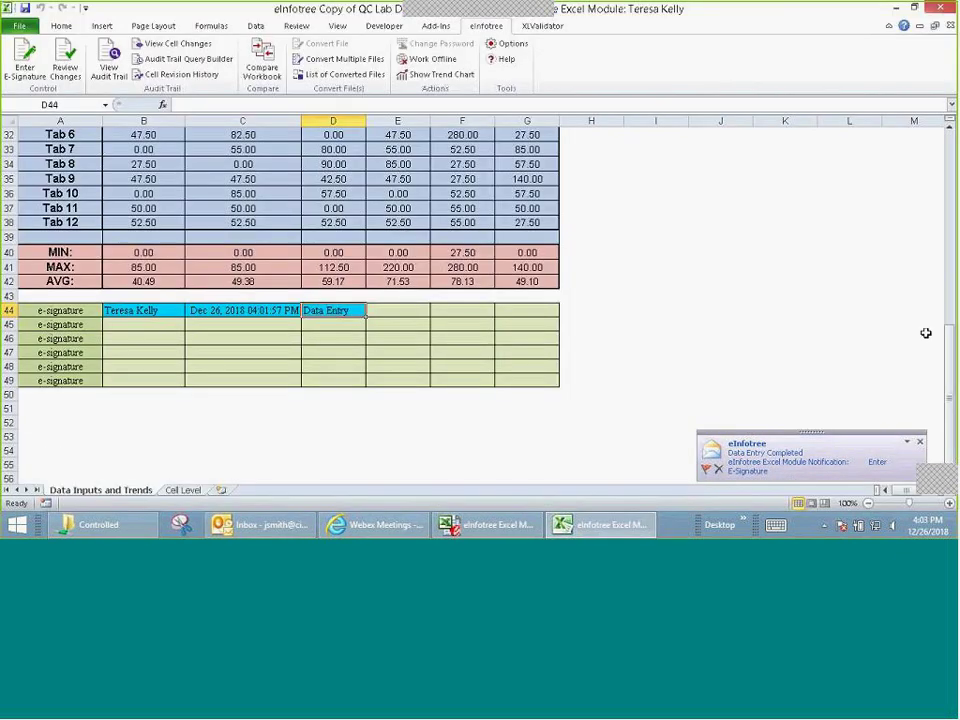
click(948, 27)
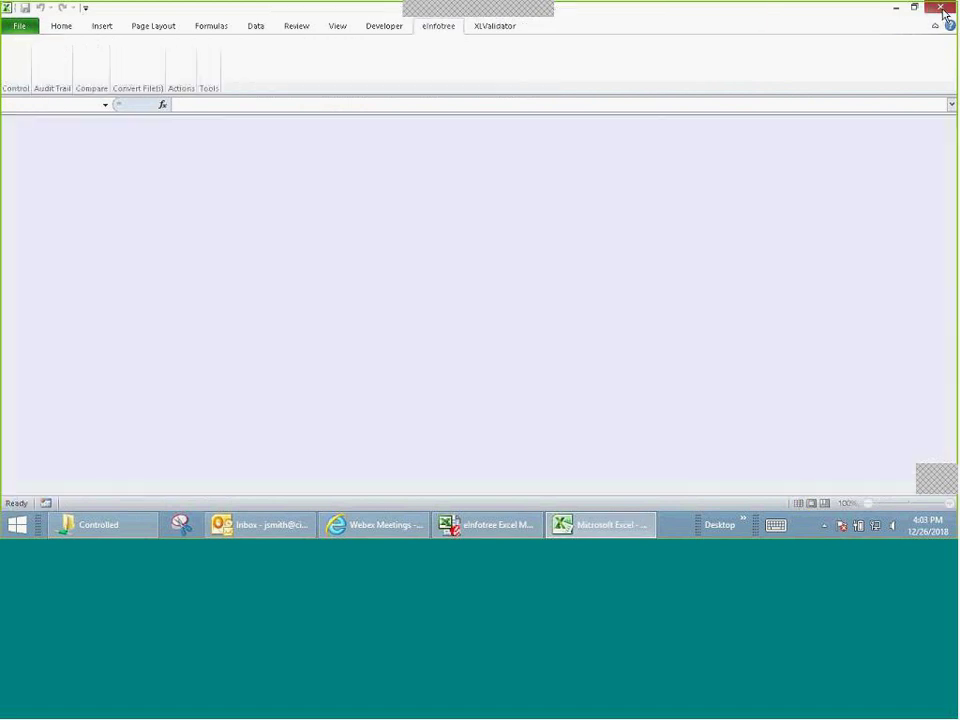
click(942, 9)
click(897, 9)
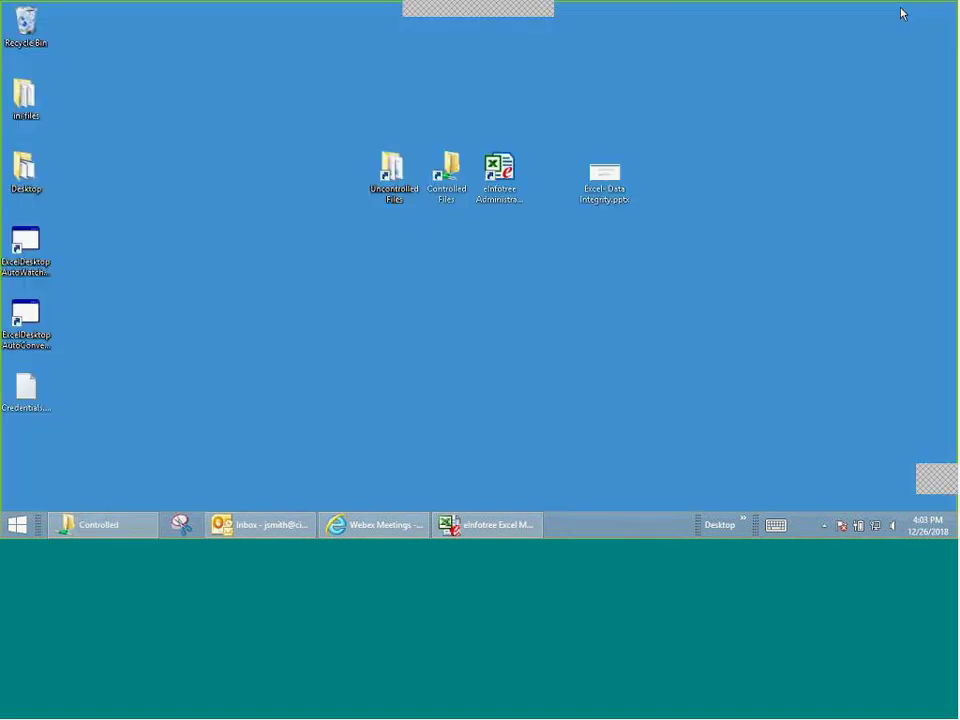
click(268, 526)
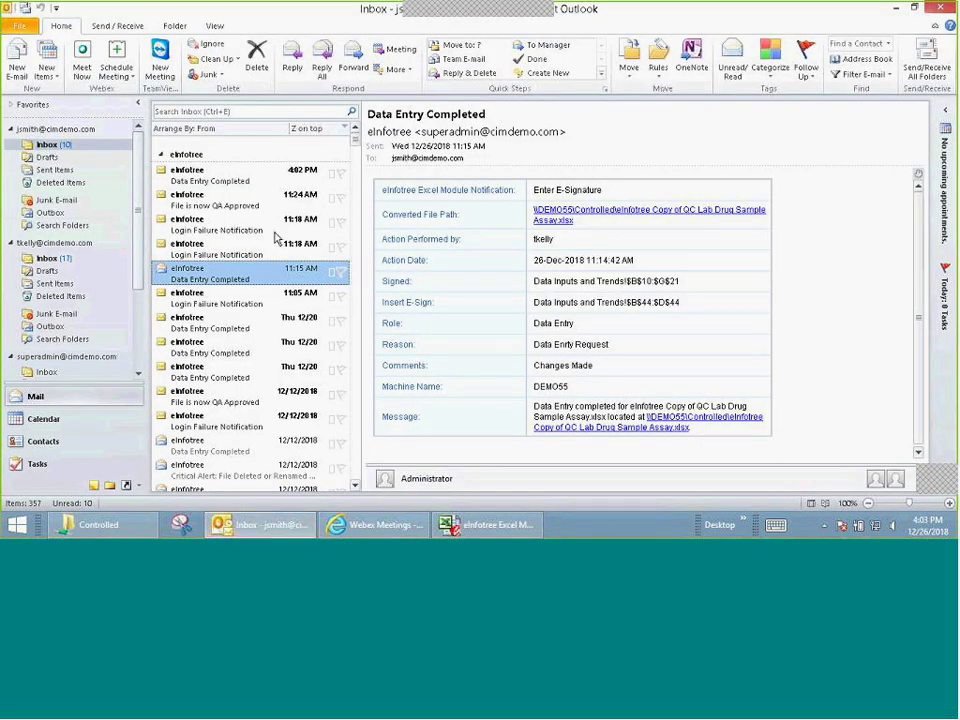
Step: Open the Data Entry Completed e-mail and launch its linked signed workbook
double_click(213, 174)
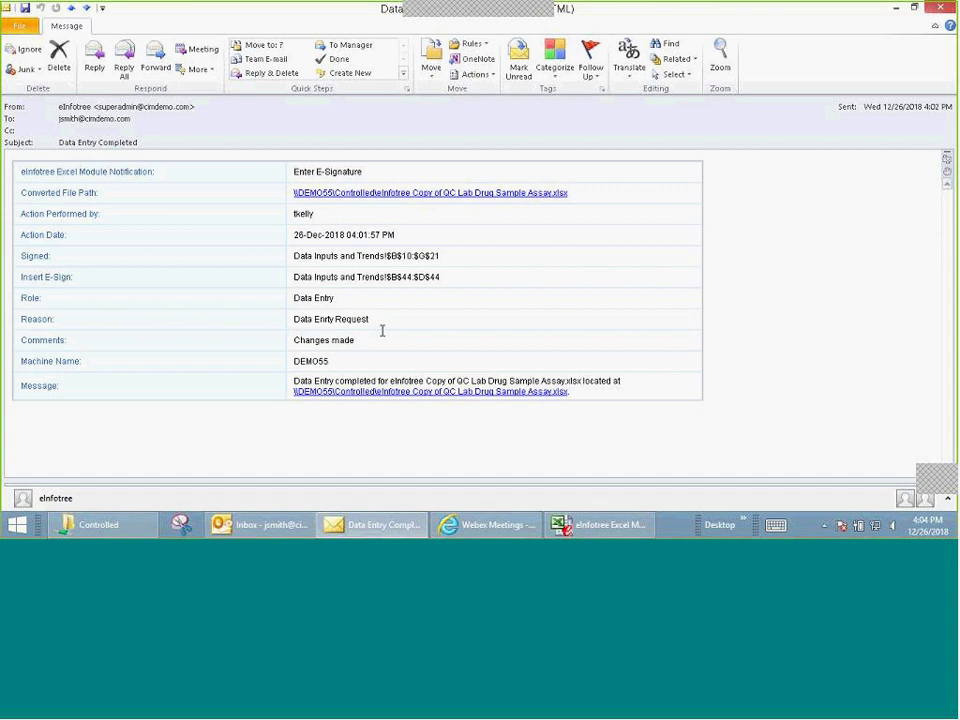
click(443, 193)
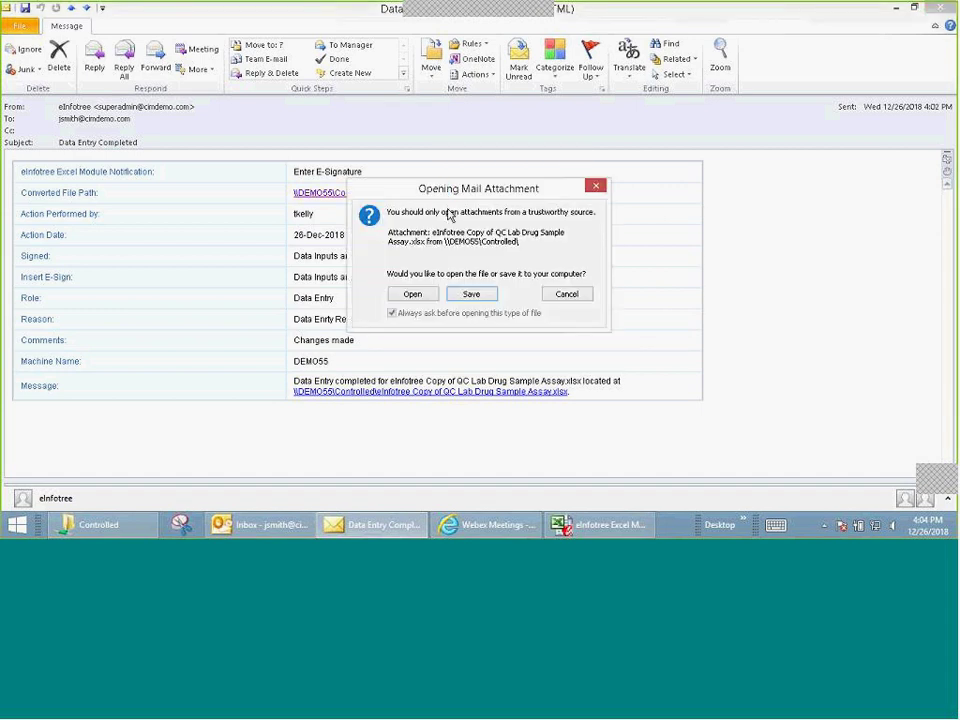
click(412, 294)
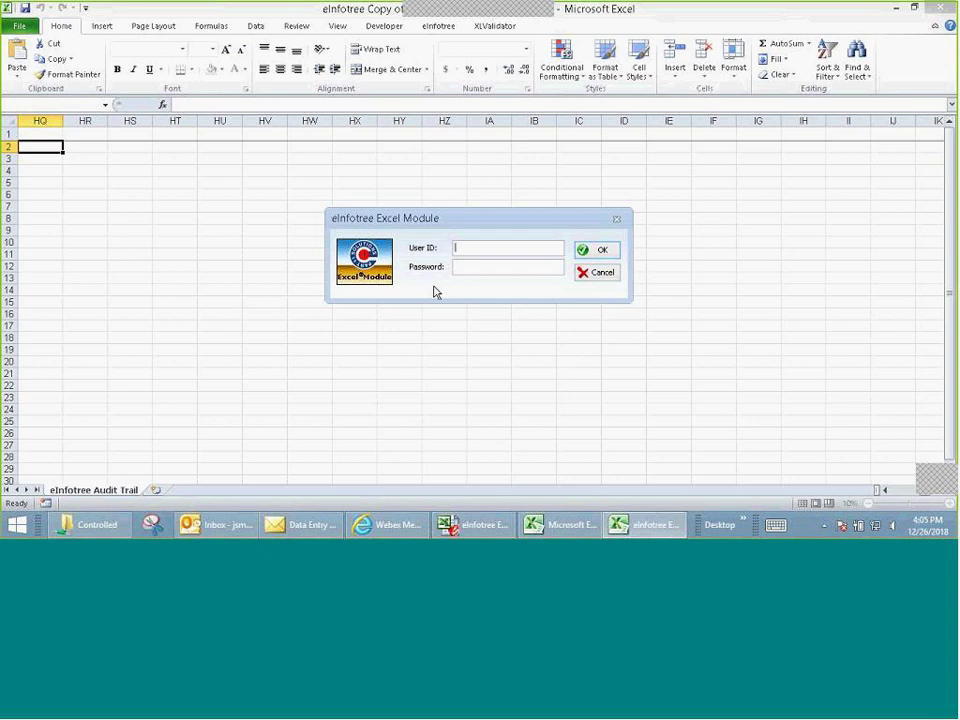
Step: Log in to the eInfotree Excel Module as the second user with their user ID and password
text(jsmith)
key(Tab)
text(**********)
key(Return)
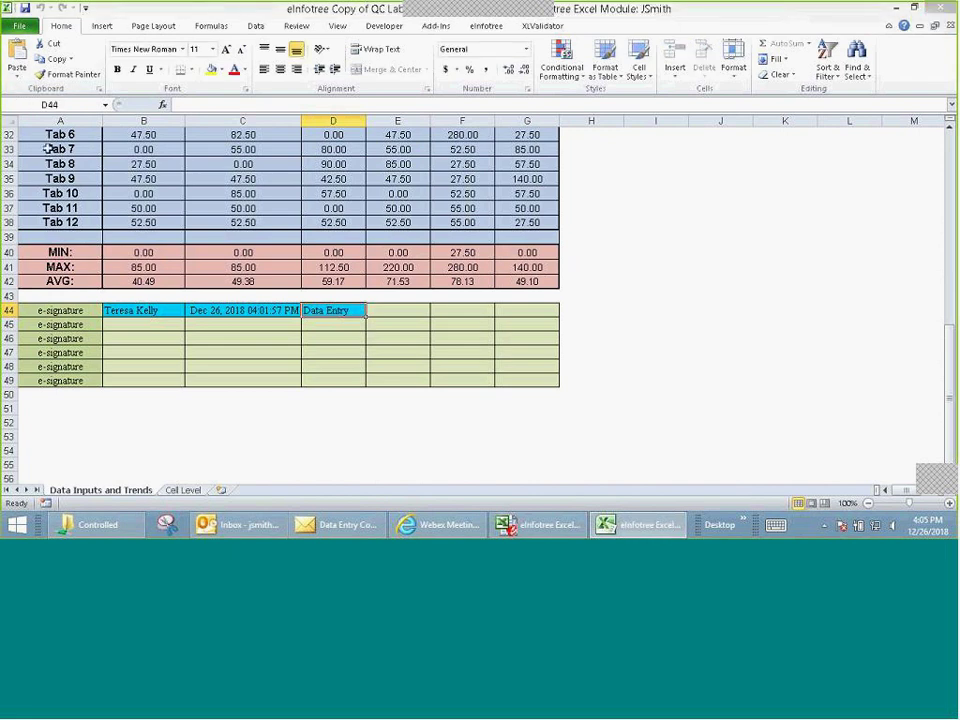
Step: Bring up the View Cell Changes criteria window from the eInfotree commands
scroll(527, 313, up, 6)
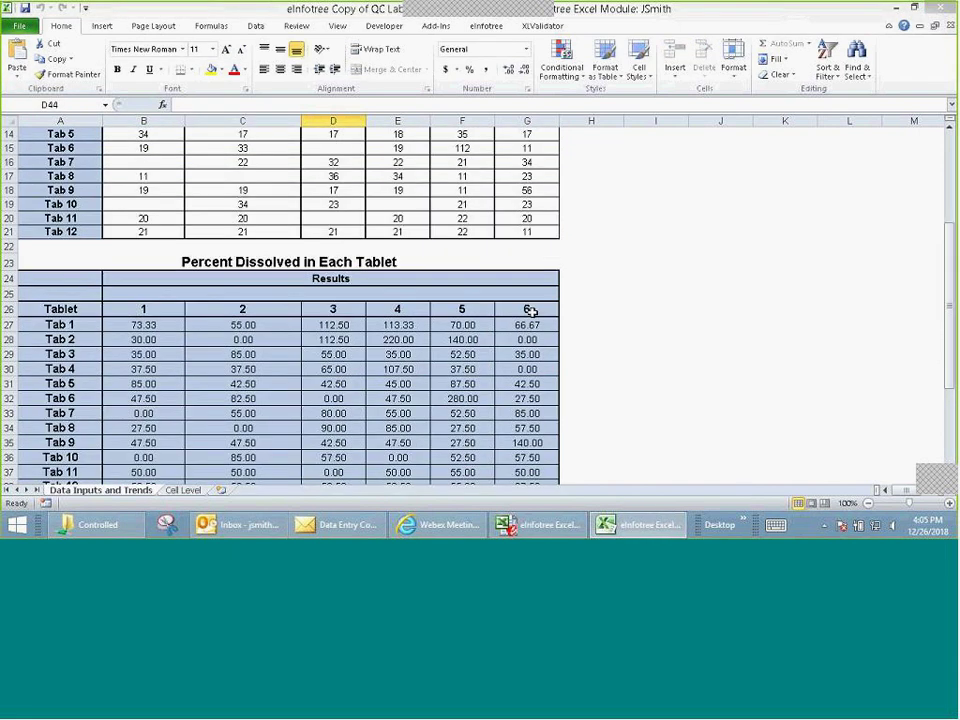
scroll(530, 312, up, 5)
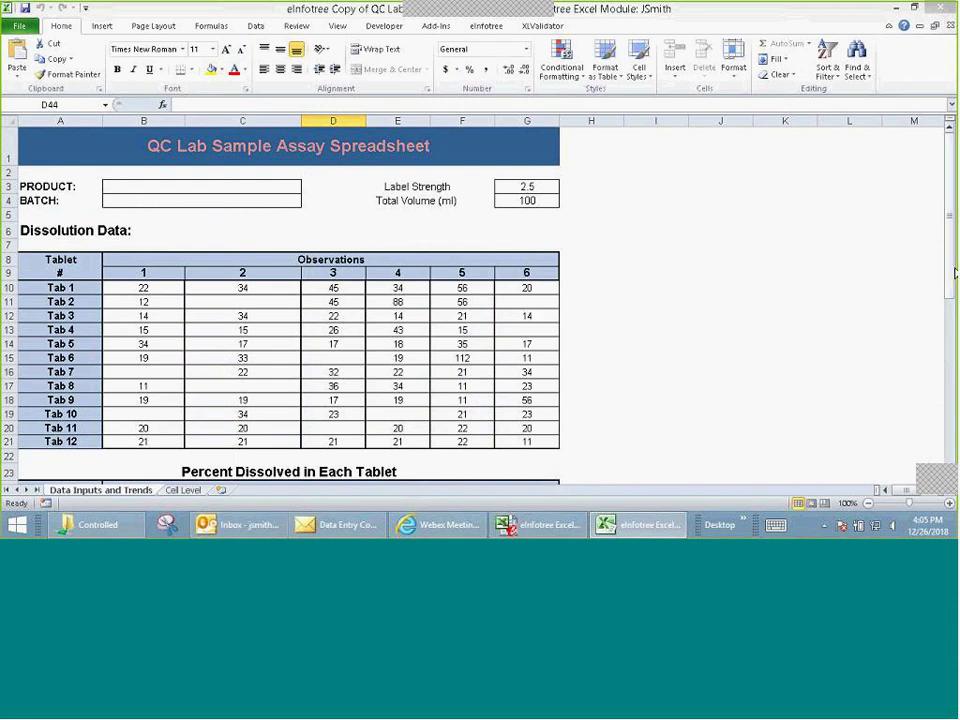
click(487, 27)
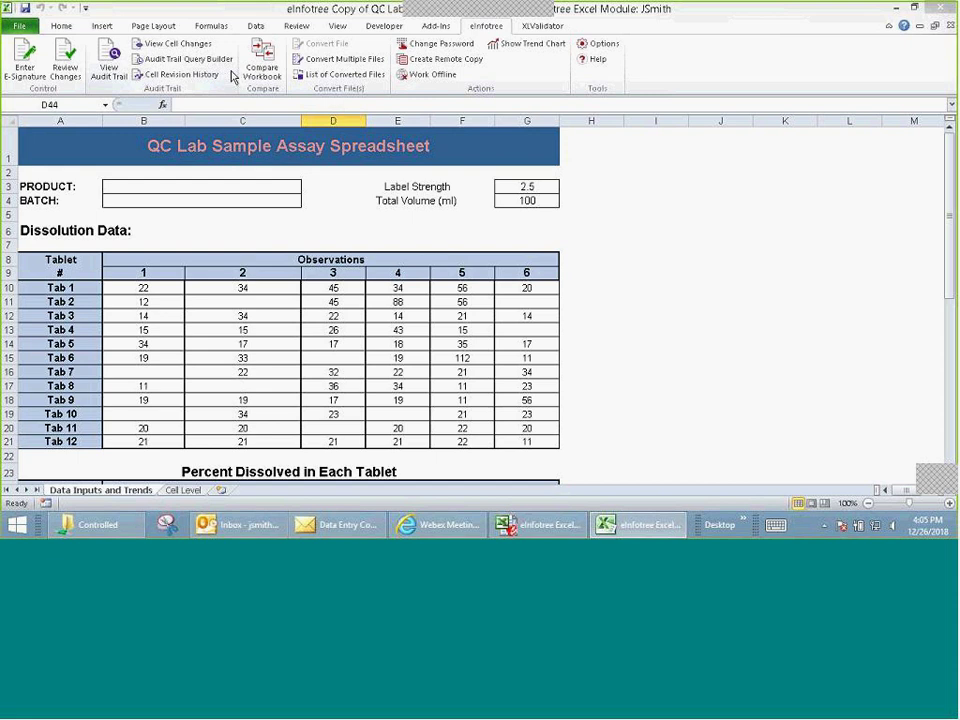
click(168, 47)
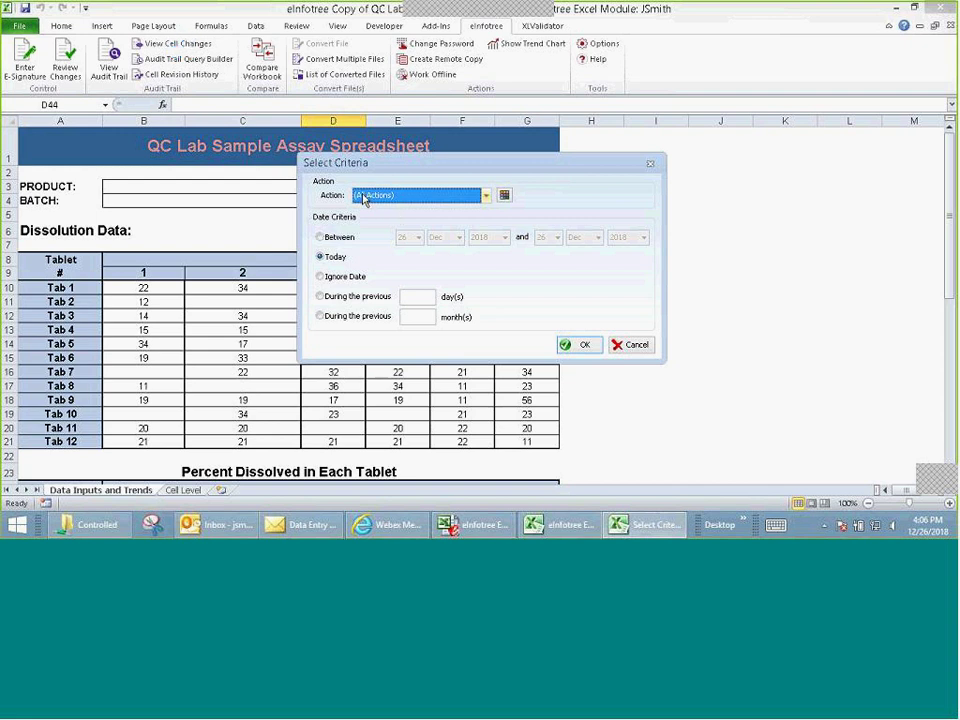
Step: Show today's cell changes for all actions, keeping Action set to (All Actions)
click(486, 199)
click(486, 200)
click(590, 346)
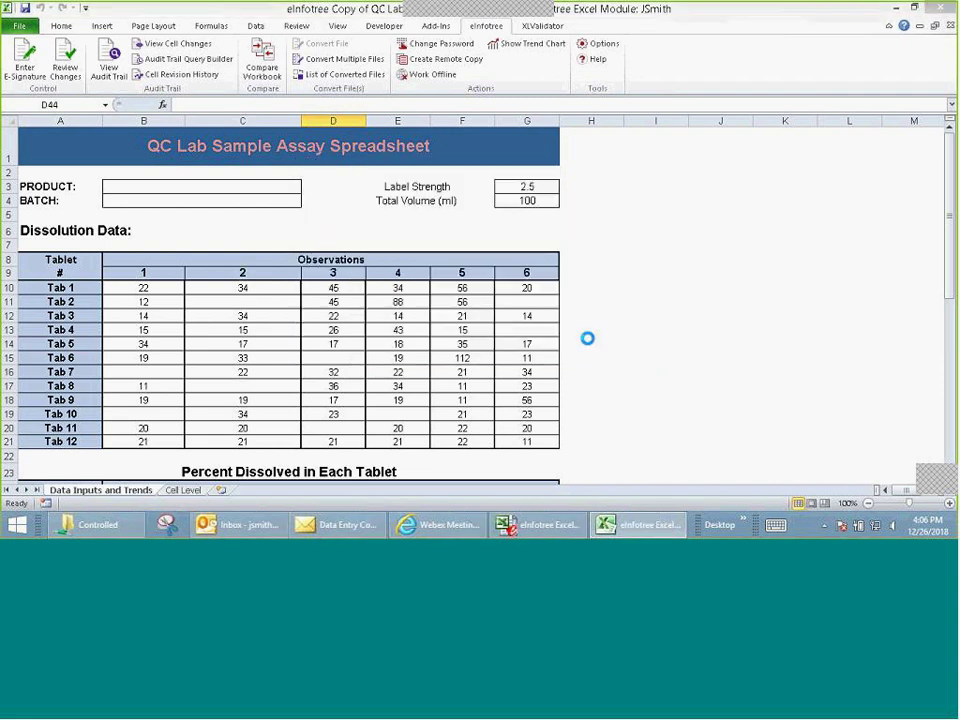
Step: Inspect the colour-coded changed cells, including D15's deleted 45, then close the result view
scroll(589, 339, up, 8)
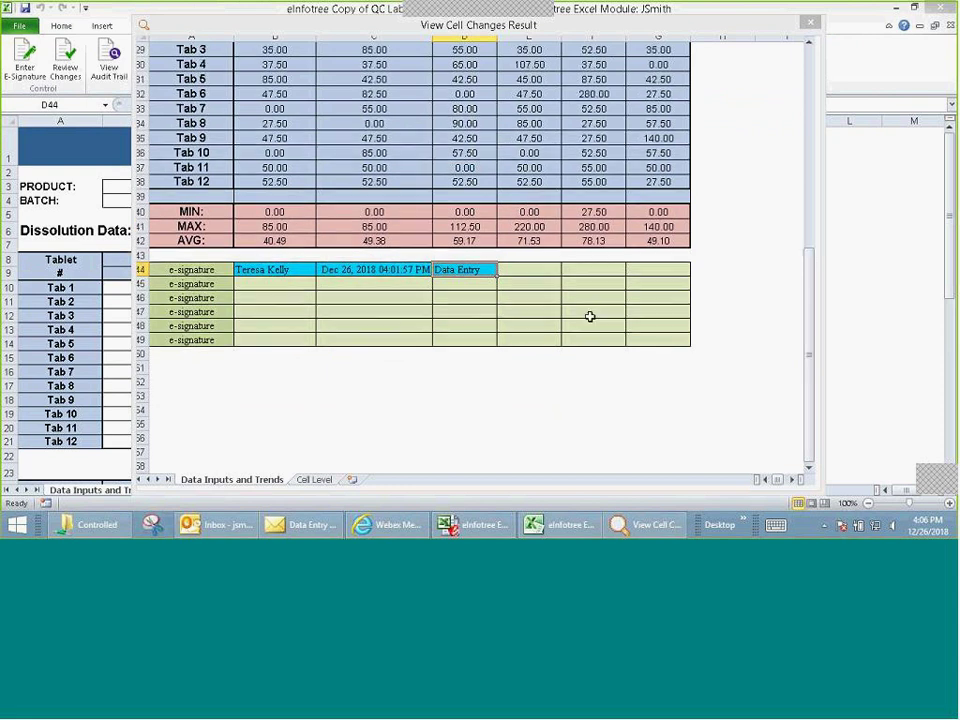
scroll(590, 306, up, 4)
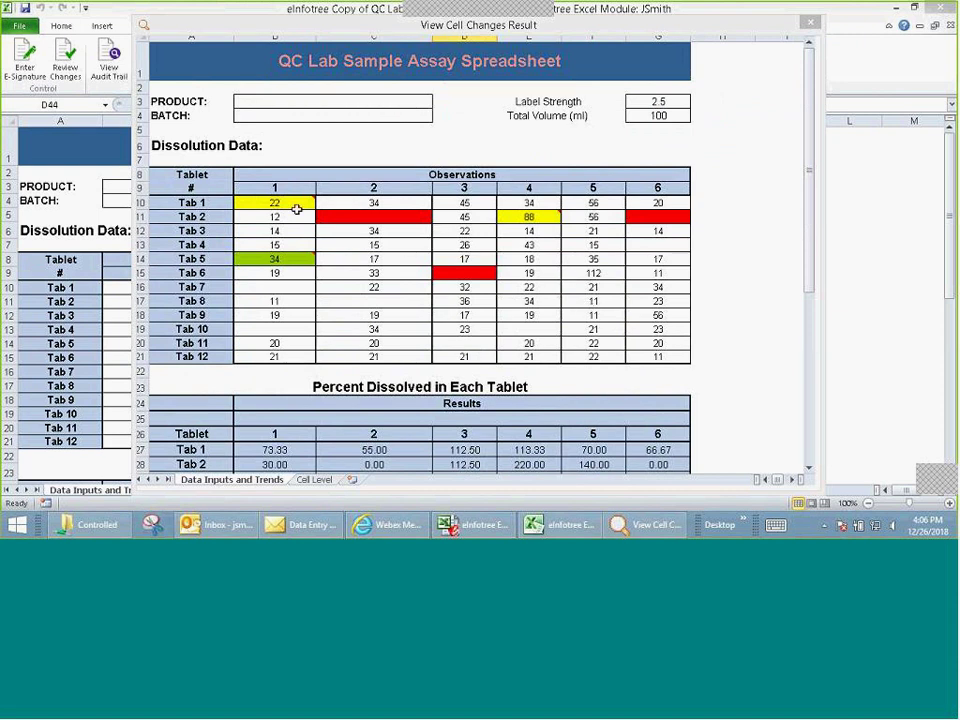
mouse_move(291, 205)
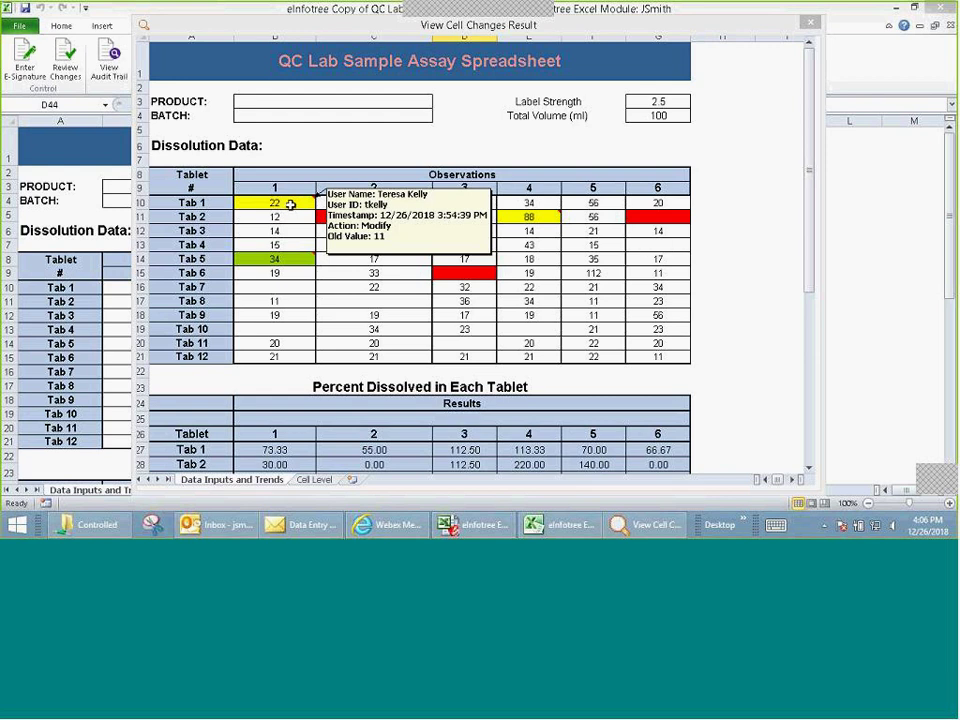
mouse_move(290, 259)
mouse_move(337, 220)
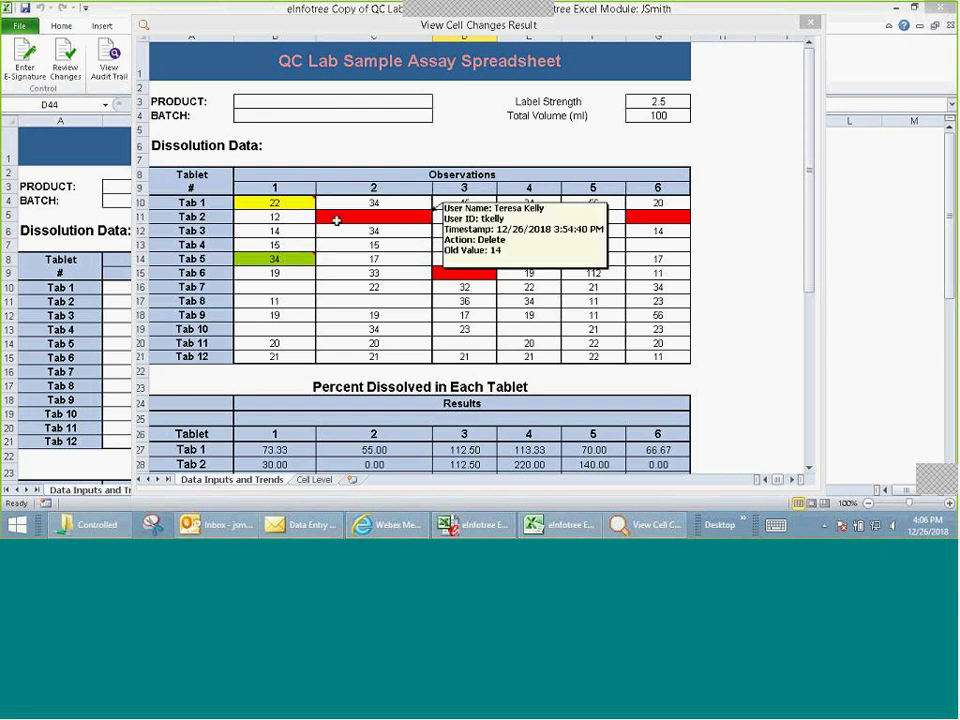
mouse_move(448, 272)
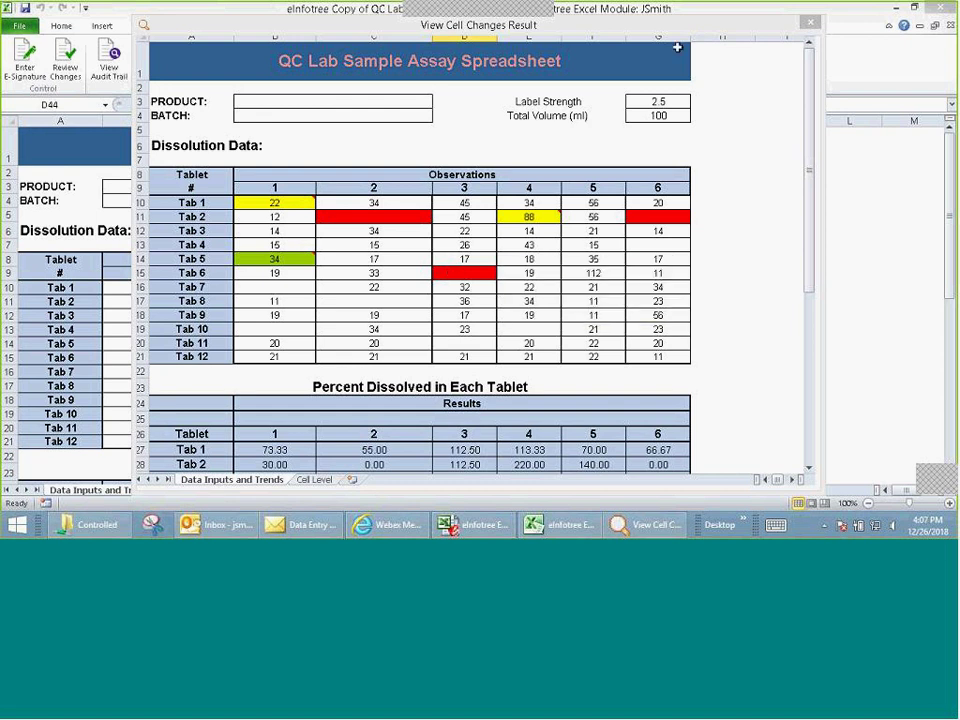
click(811, 22)
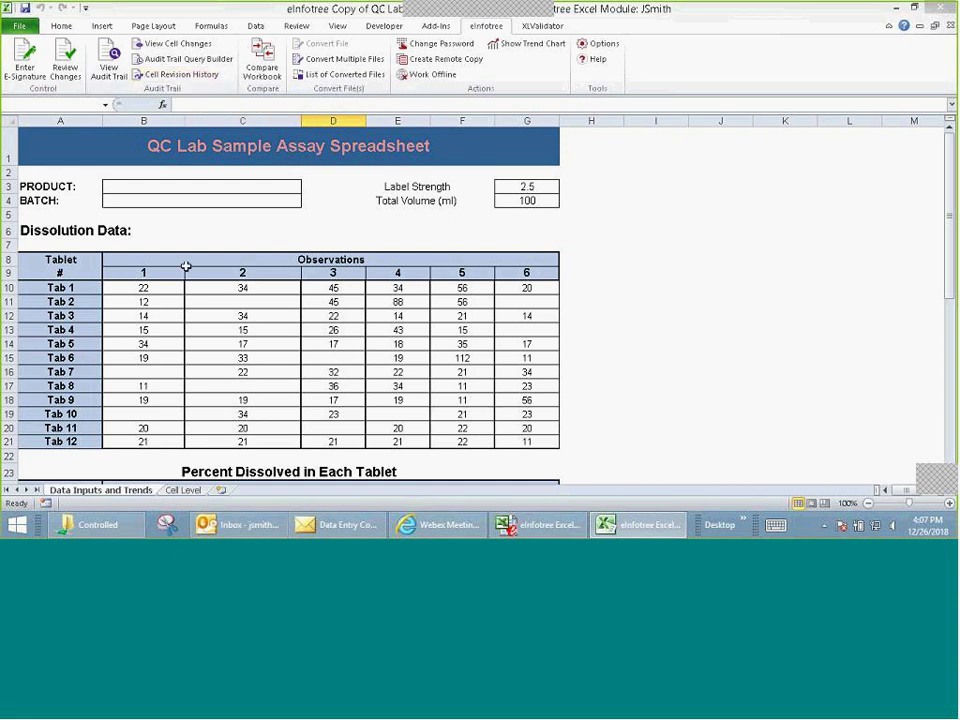
drag(141, 289, 296, 401)
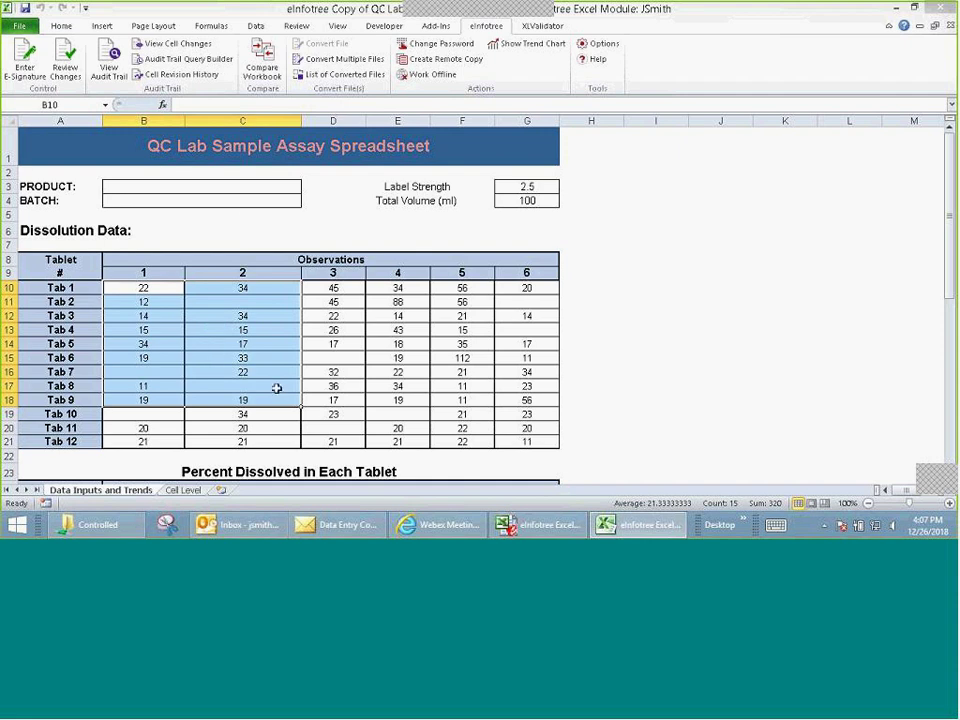
click(197, 76)
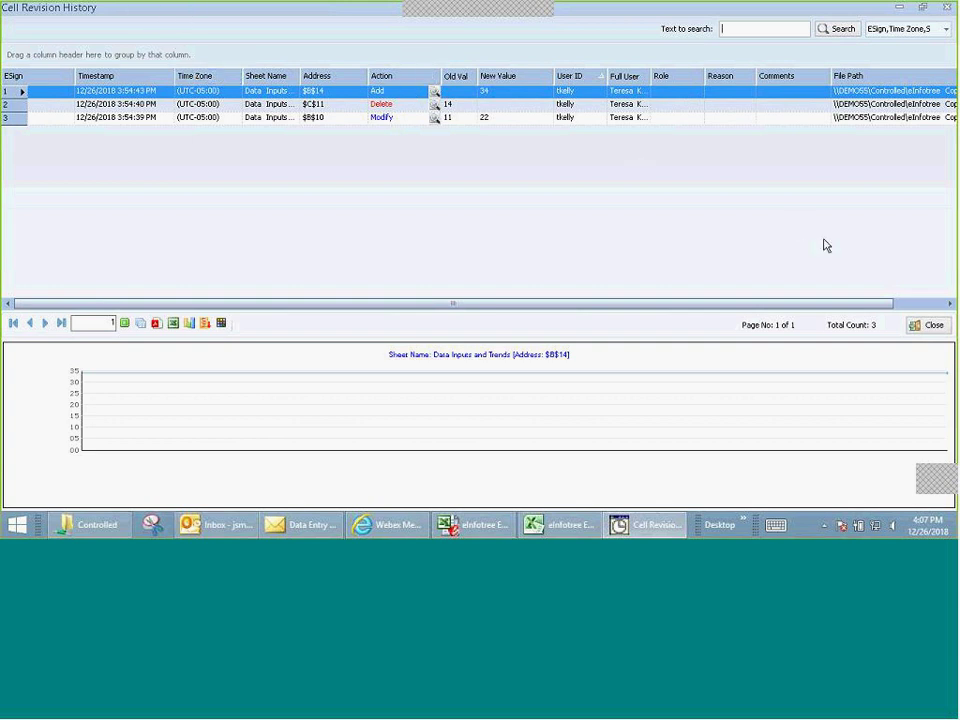
click(927, 325)
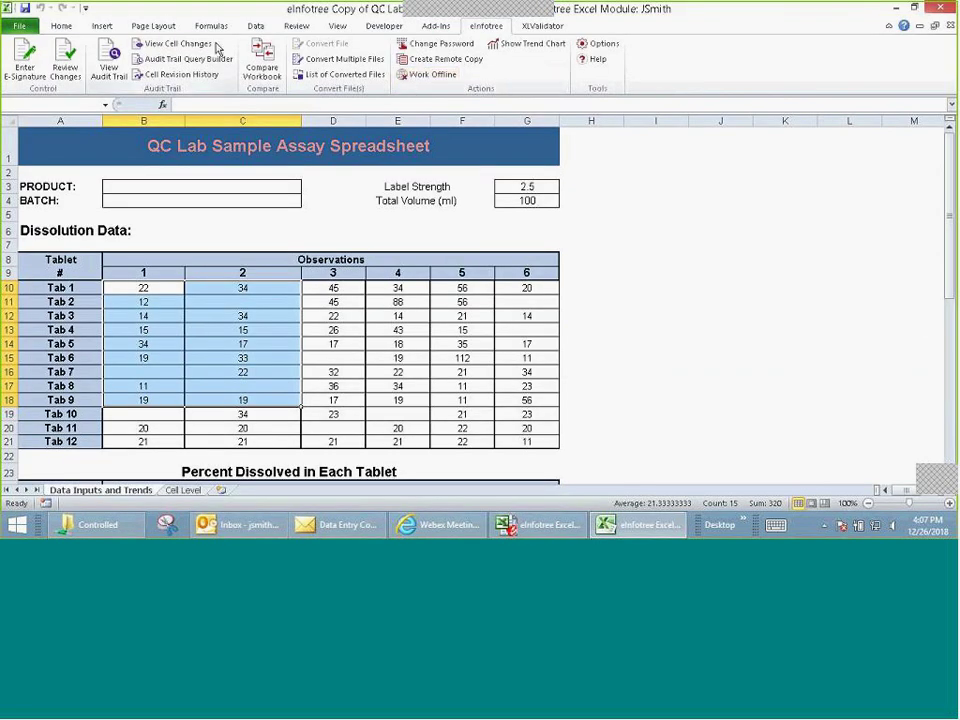
Step: Run an audit trail query with every action type ticked and review the nine-record report
click(186, 61)
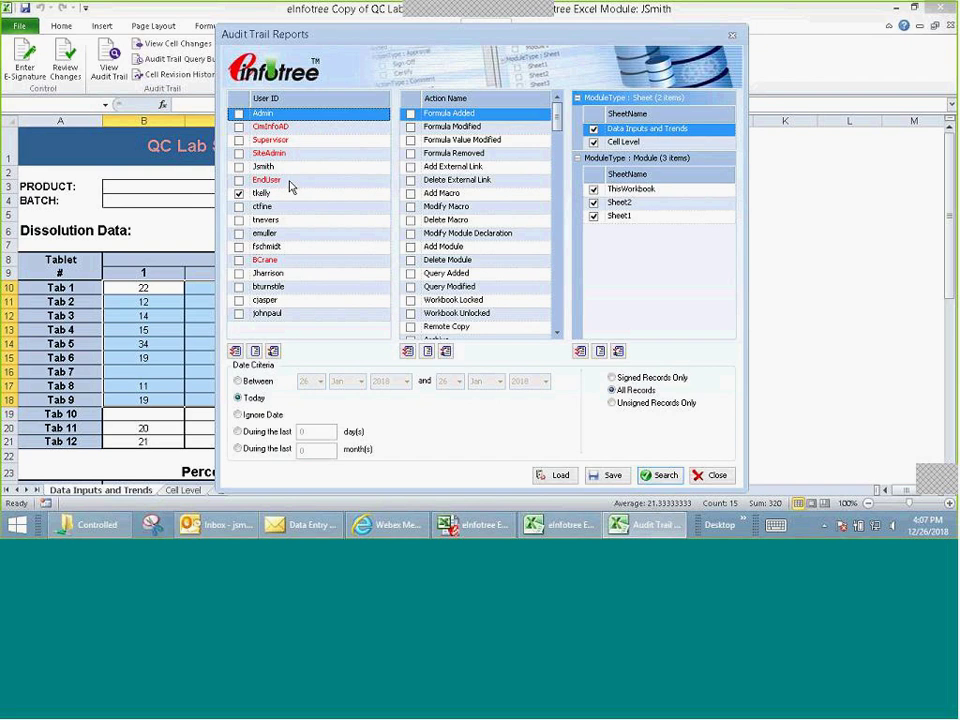
click(407, 351)
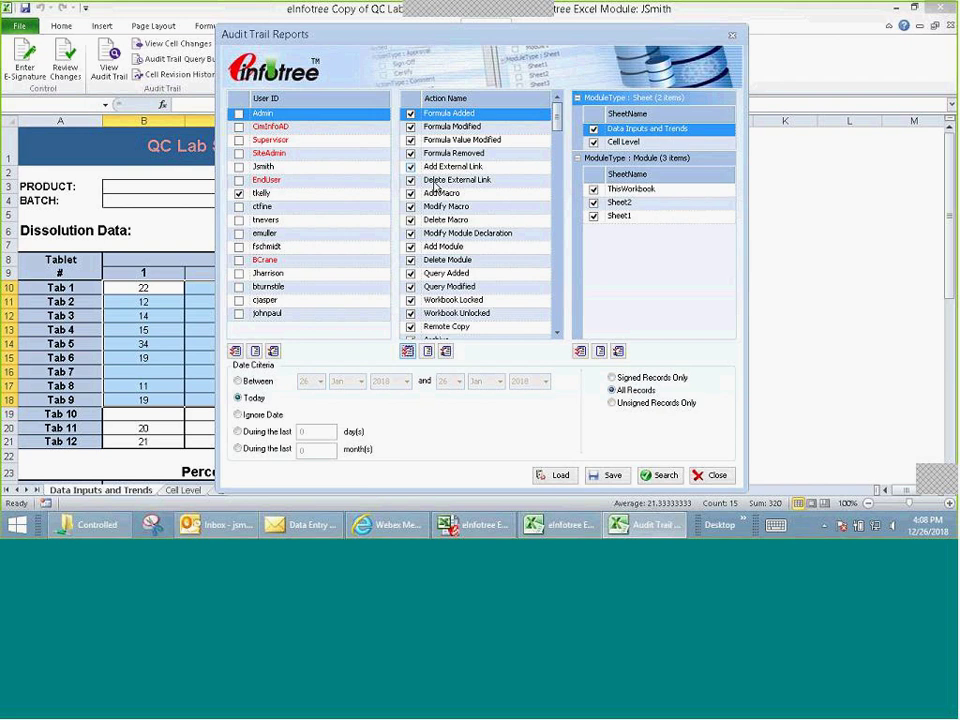
click(665, 476)
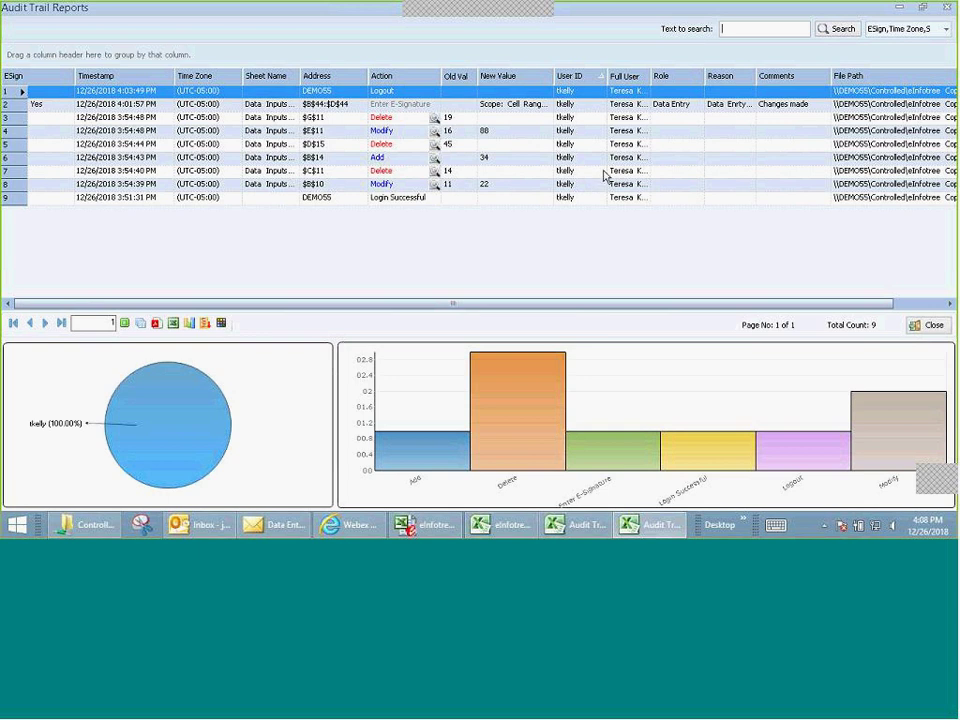
click(929, 325)
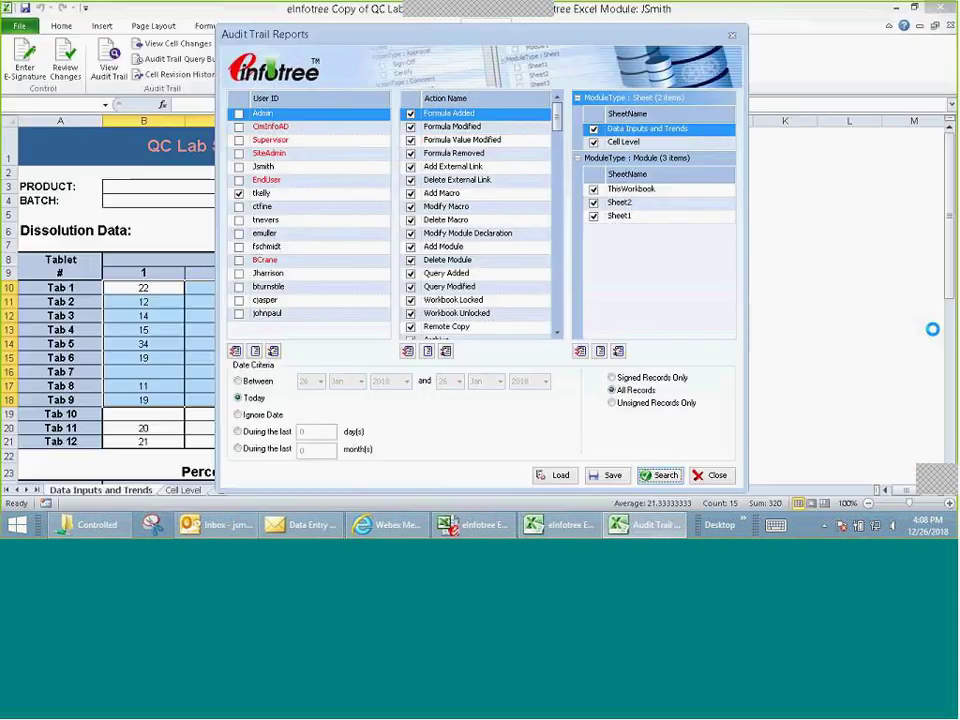
Step: Sort action names, untick all but Modify, and review the two-record Modify report
click(445, 100)
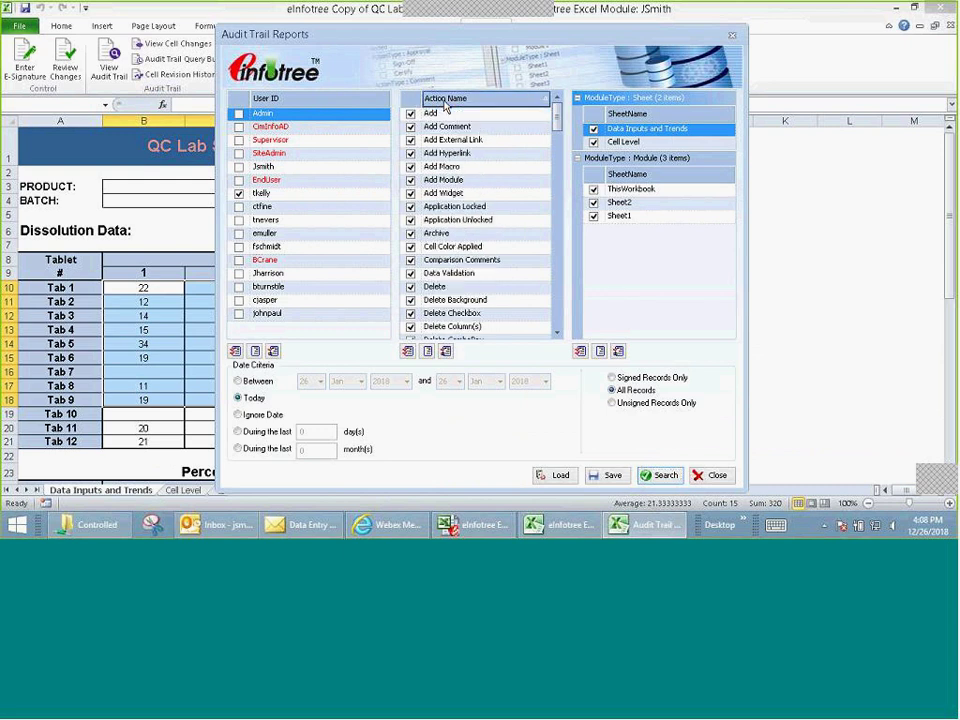
click(445, 351)
scroll(558, 143, down, 2)
drag(558, 143, 561, 231)
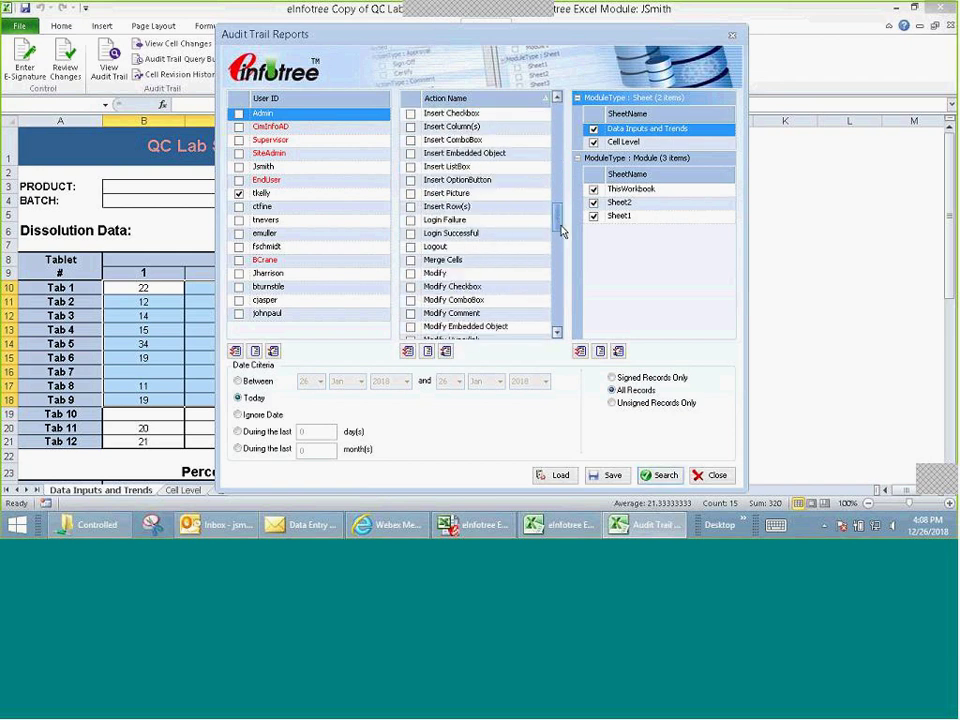
click(449, 250)
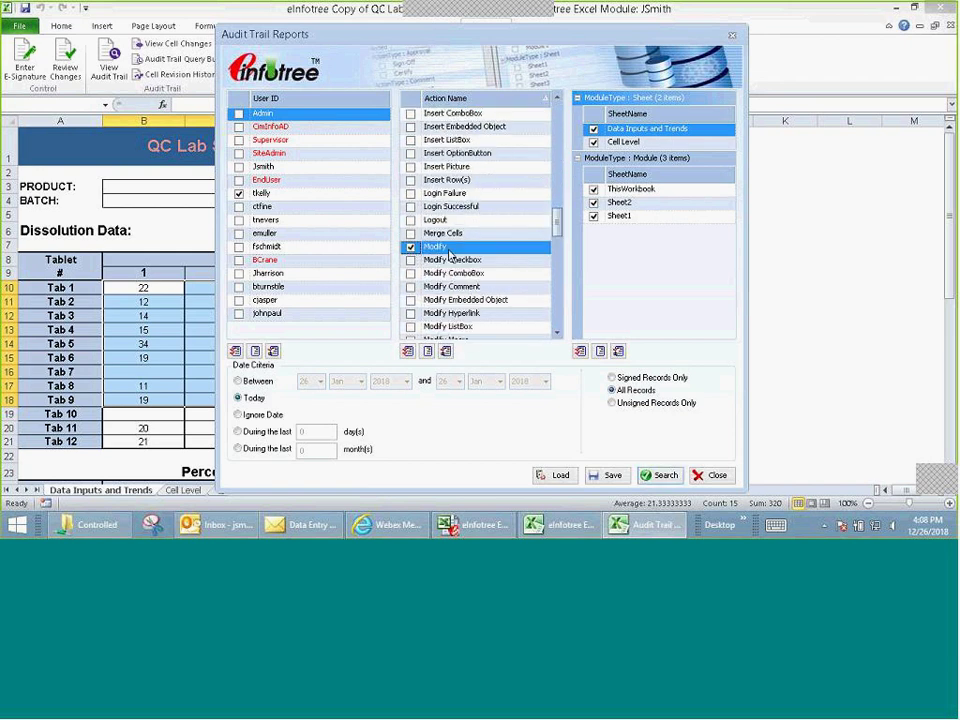
click(661, 475)
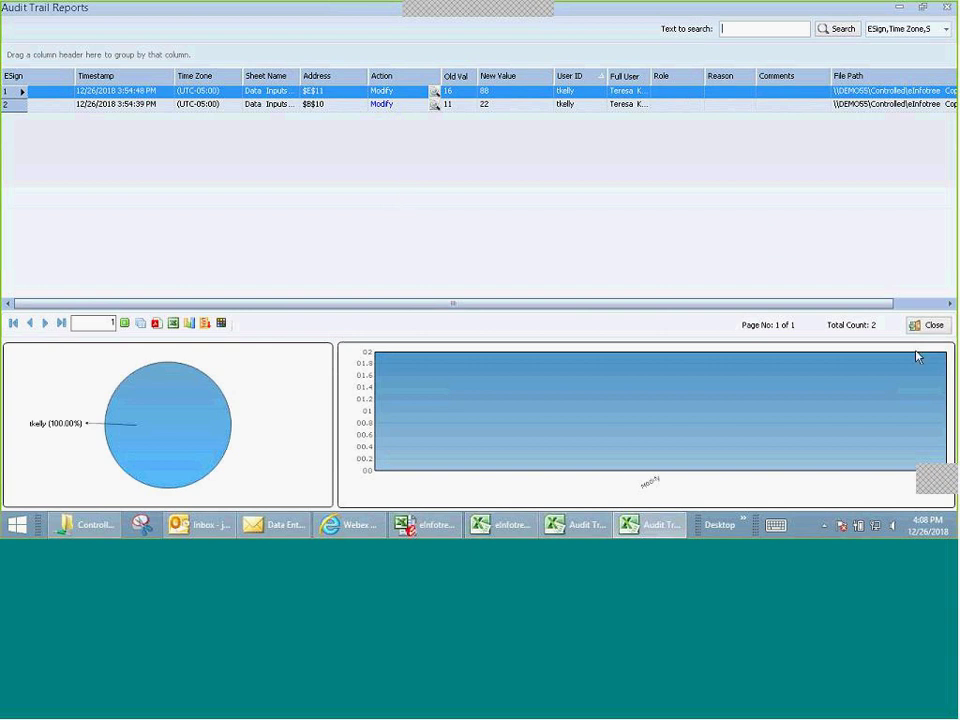
click(928, 325)
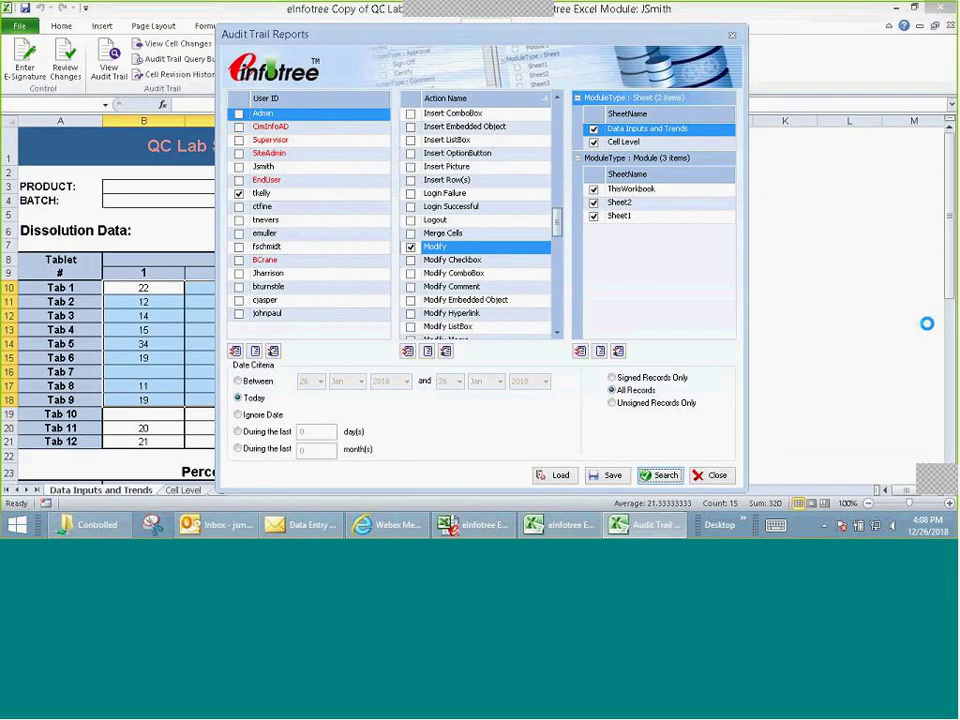
Step: Re-tick all actions, restrict to Signed Records Only, and review the B44:D44 e-signature entry
click(407, 351)
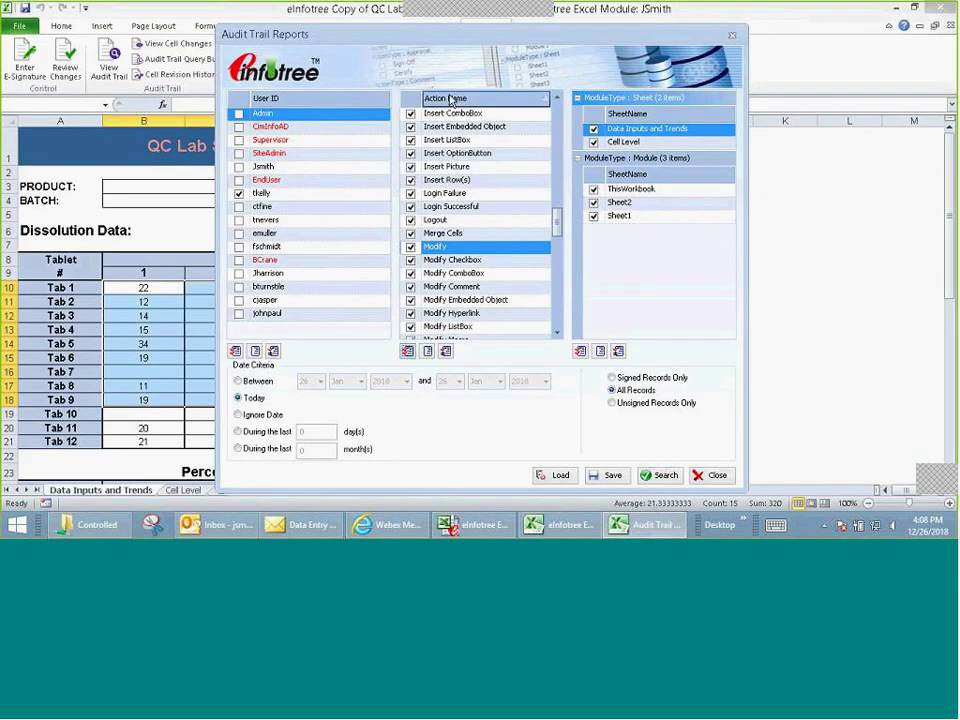
click(611, 379)
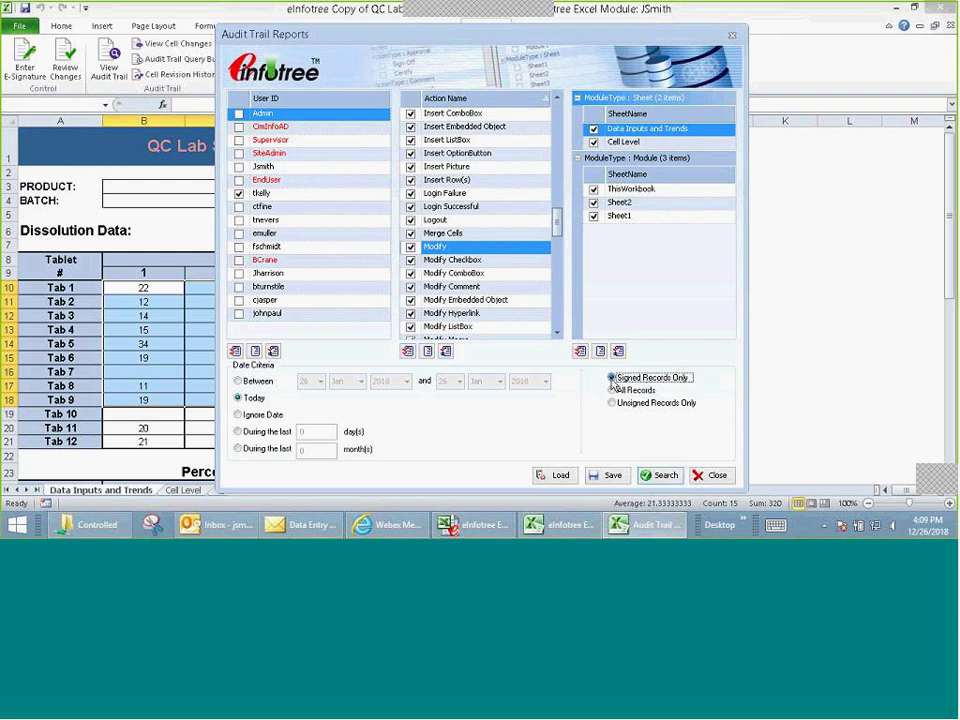
click(664, 476)
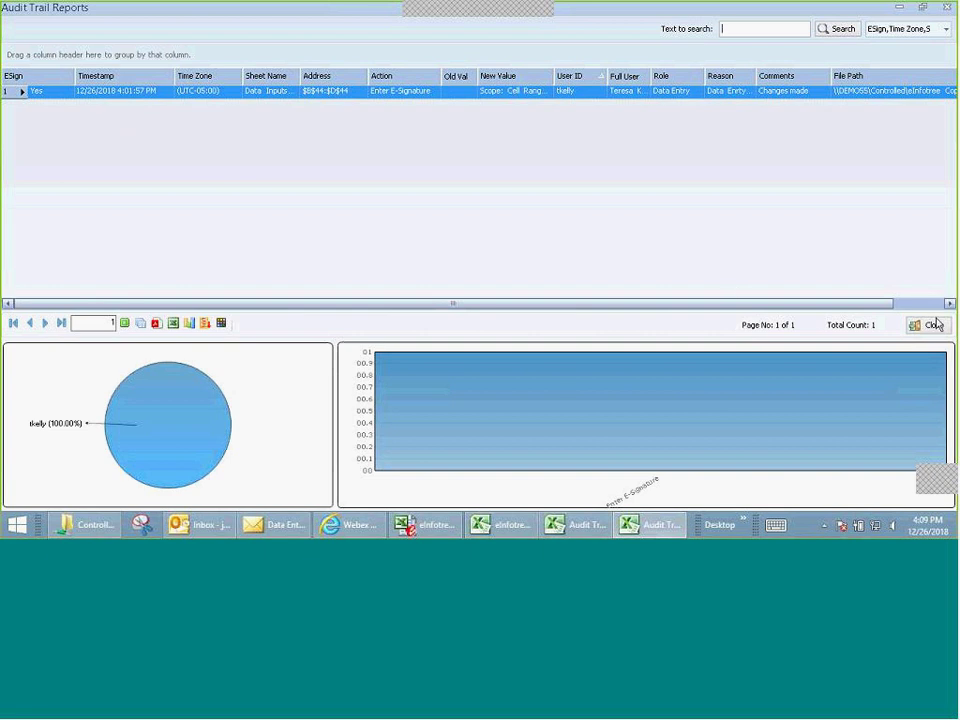
click(928, 324)
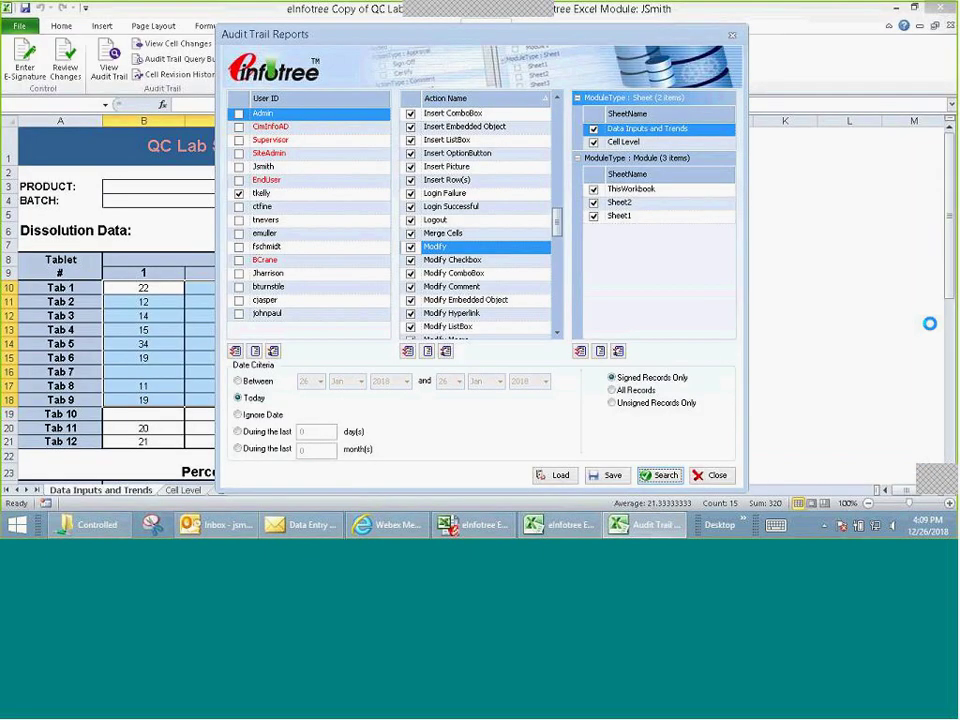
Step: Load the user's saved Delete query and review its three deletions: G11, D15, C11
click(559, 477)
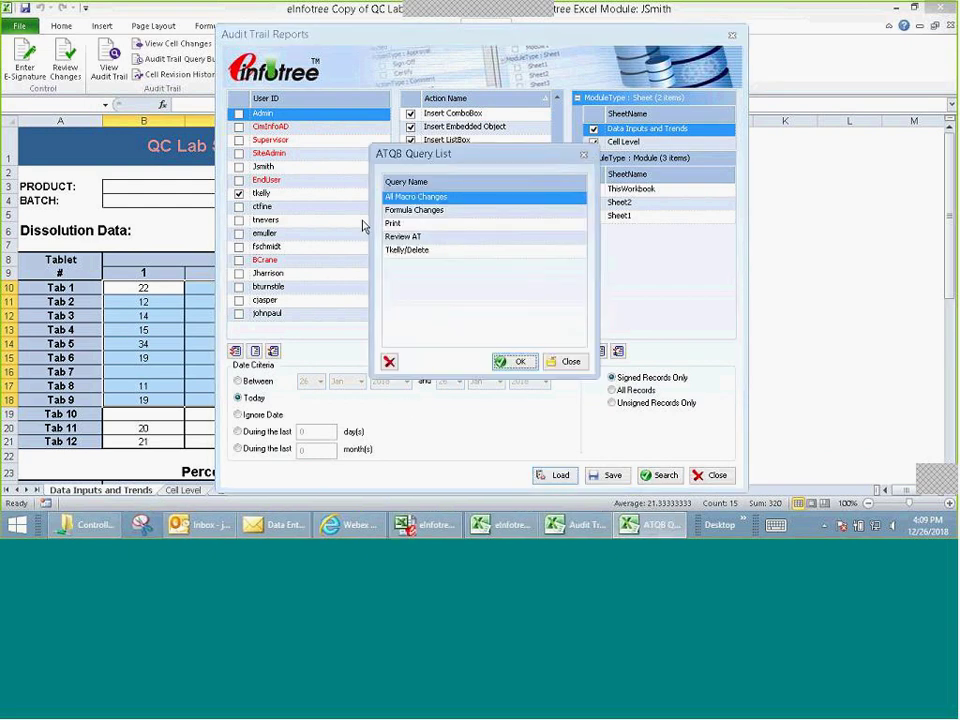
click(459, 251)
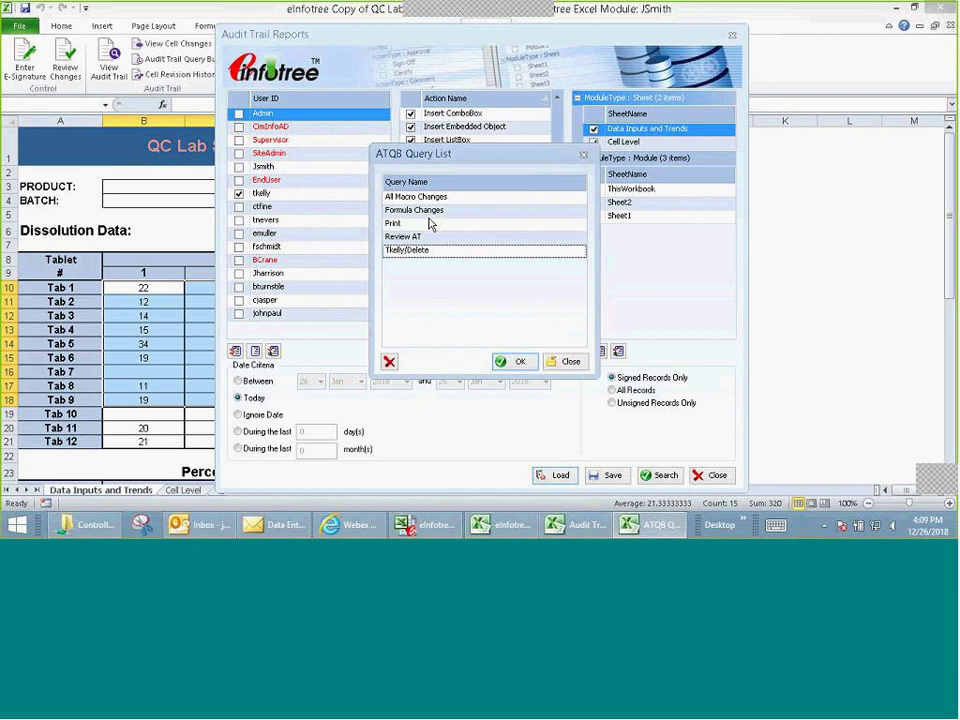
click(516, 362)
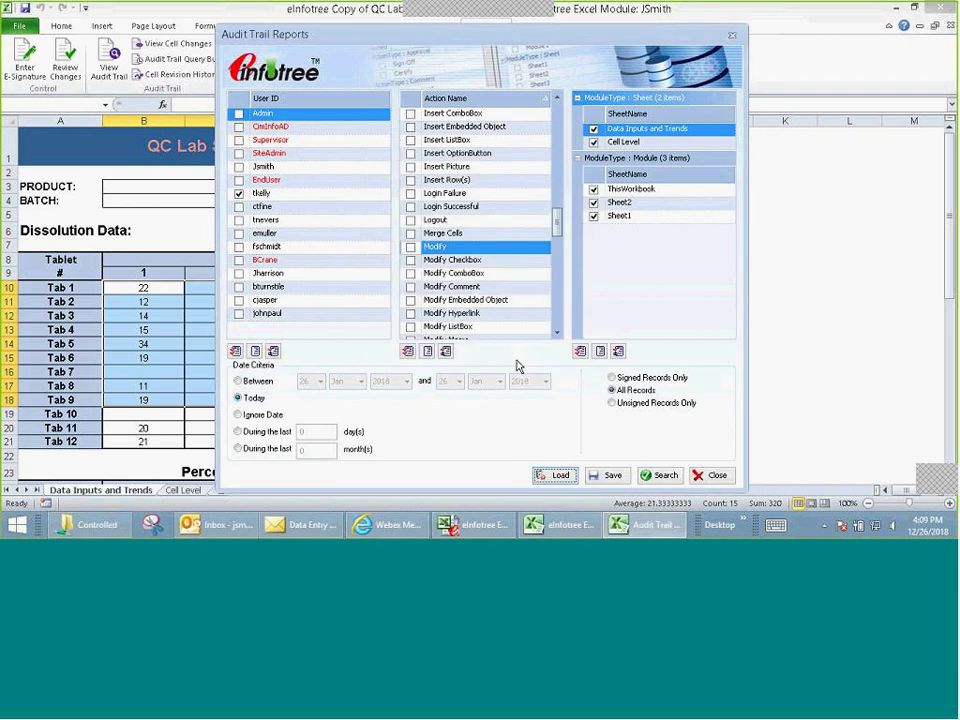
click(666, 477)
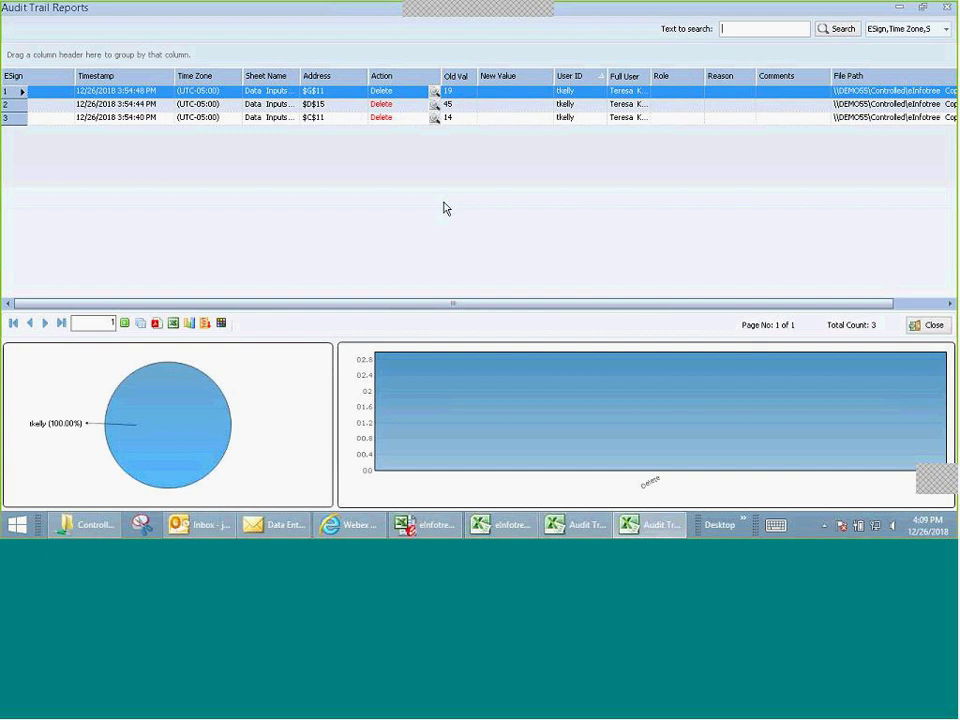
click(929, 326)
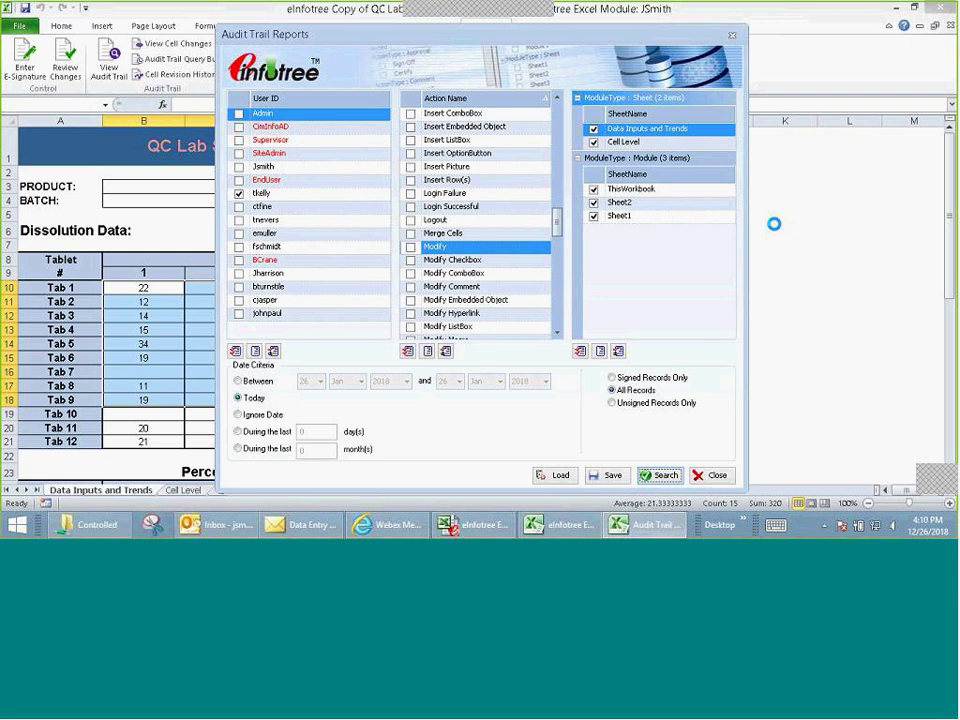
Step: Close the Audit Trail Reports window and clear the cell selection on the assay sheet
click(713, 474)
click(655, 288)
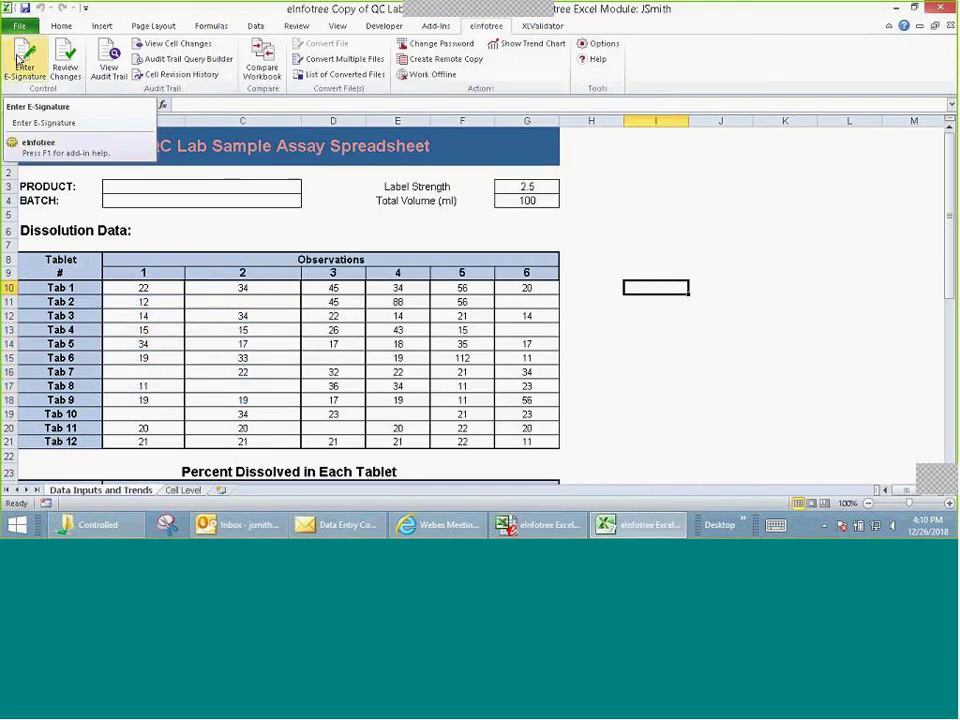
Step: Start a new e-signature and set its reason to Sign Off
click(17, 60)
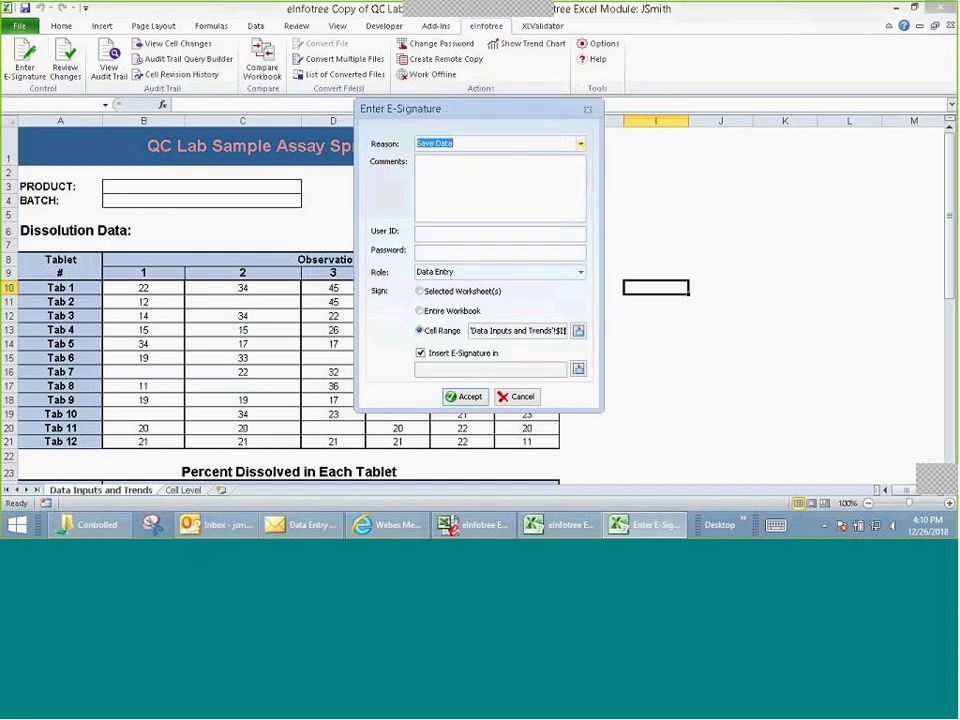
drag(497, 109, 746, 97)
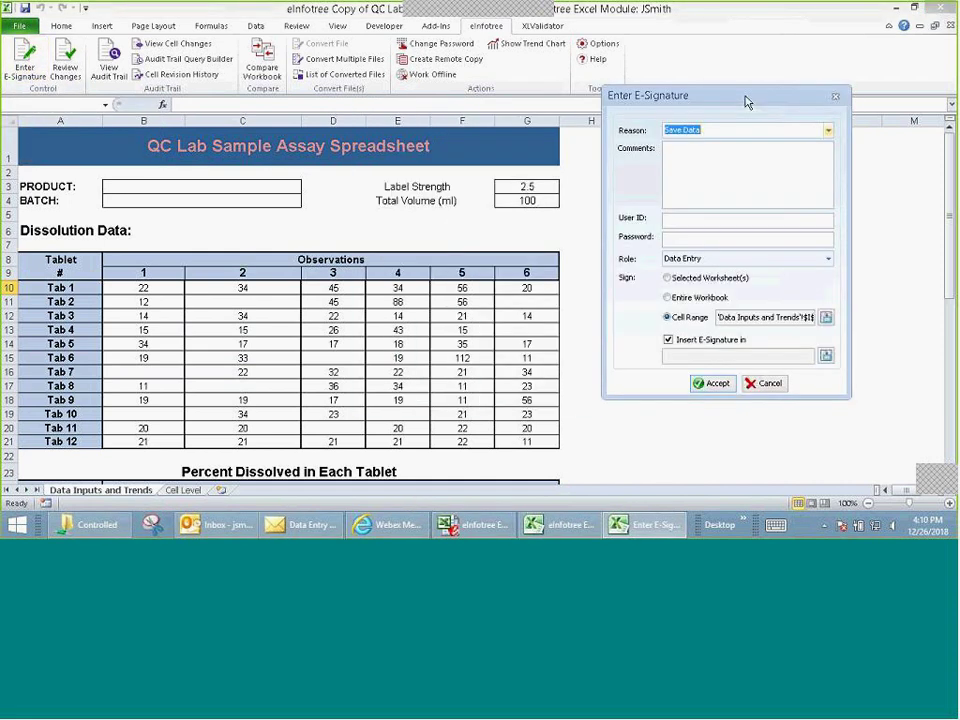
click(828, 131)
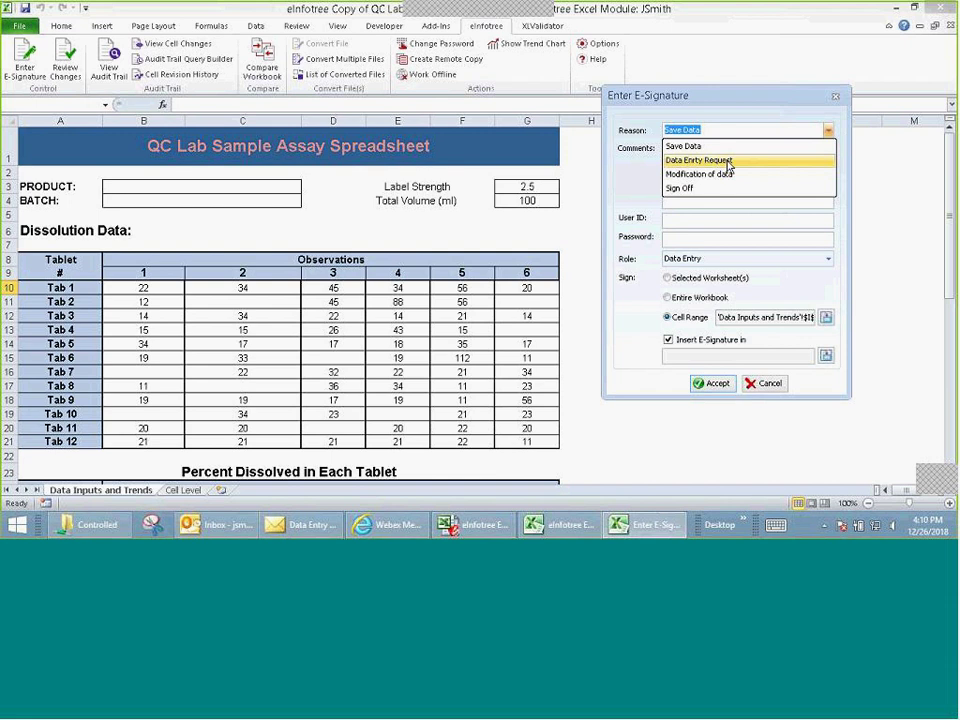
click(707, 187)
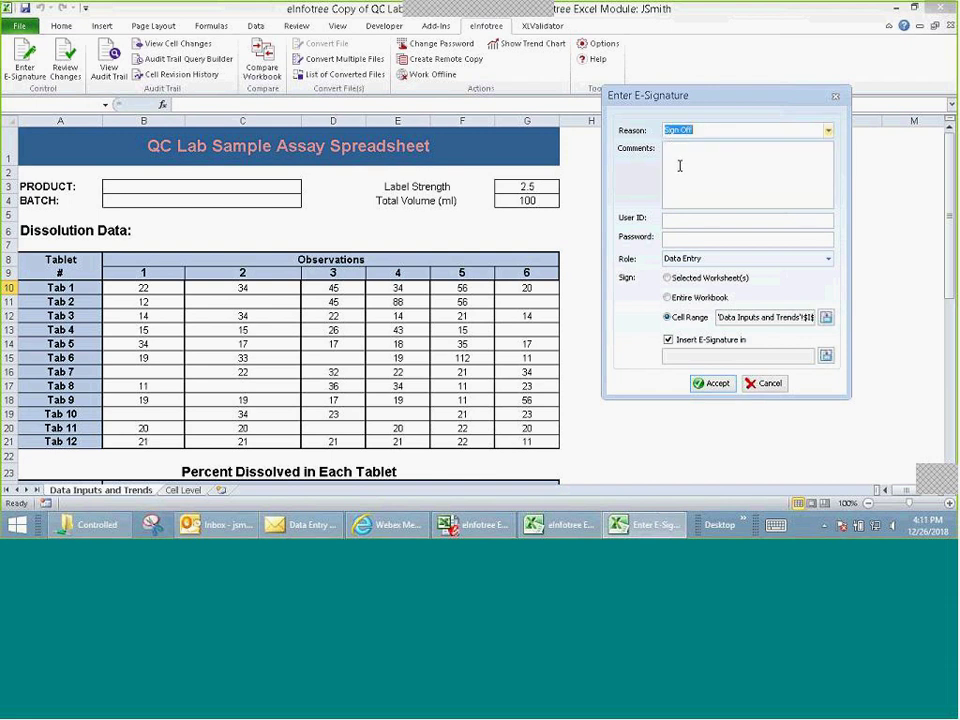
Step: Enter the comment 'Approved' and the signer's user ID and password
click(677, 155)
text(Approved)
key(Tab)
text(jsmith)
key(Tab)
text(********)
click(826, 318)
Step: Set the signed range to Dissolution Data B10:G21 and place the signature at B45
drag(141, 286, 525, 440)
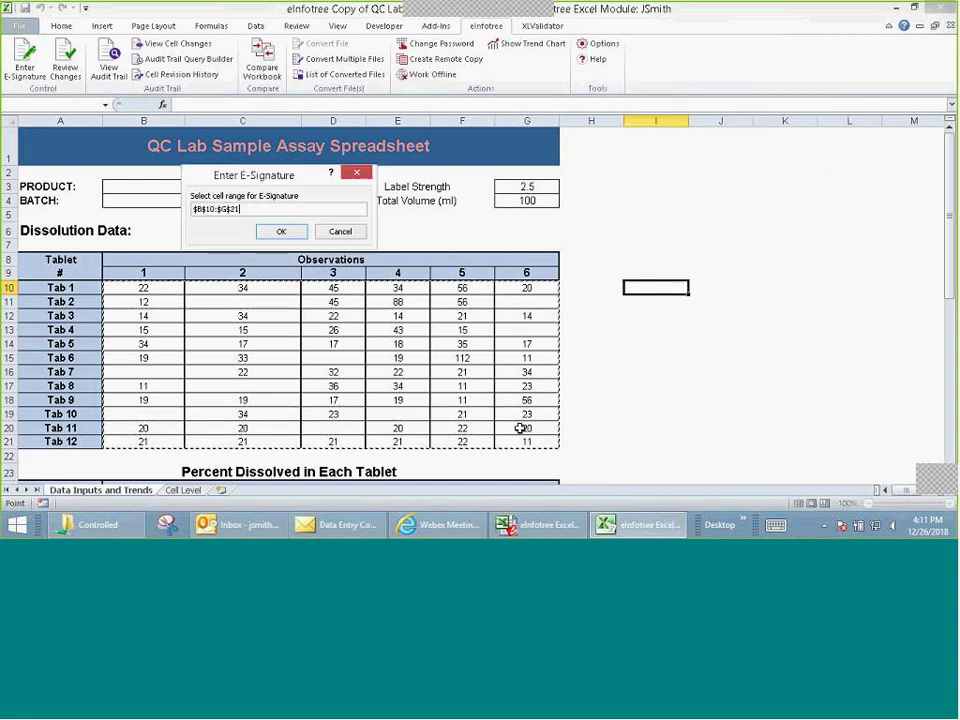
click(284, 231)
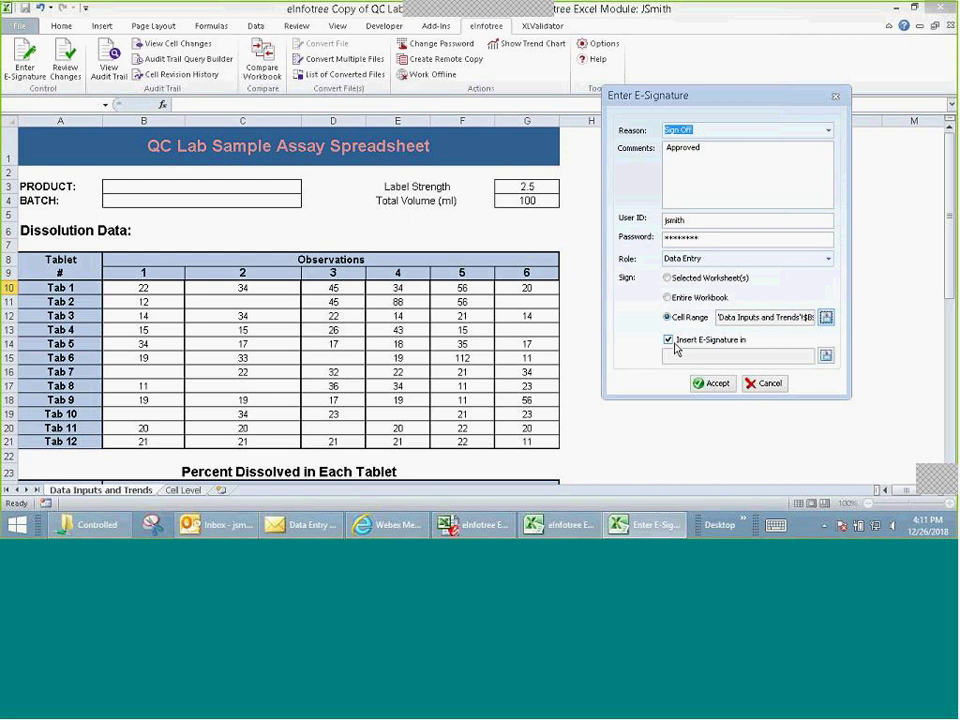
click(826, 355)
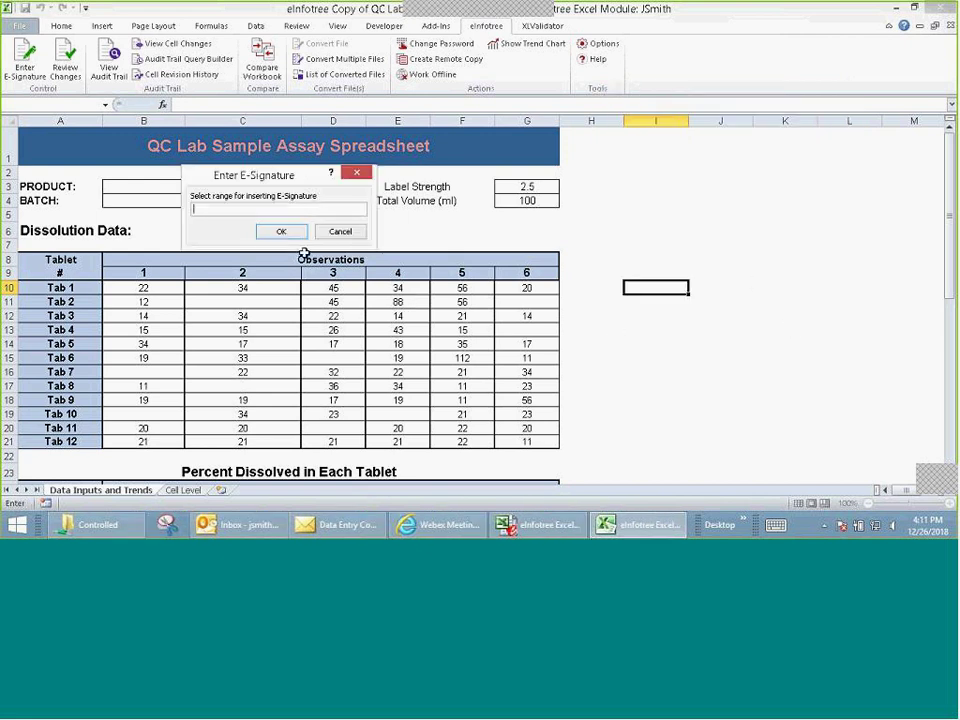
scroll(332, 364, down, 8)
click(146, 428)
click(281, 231)
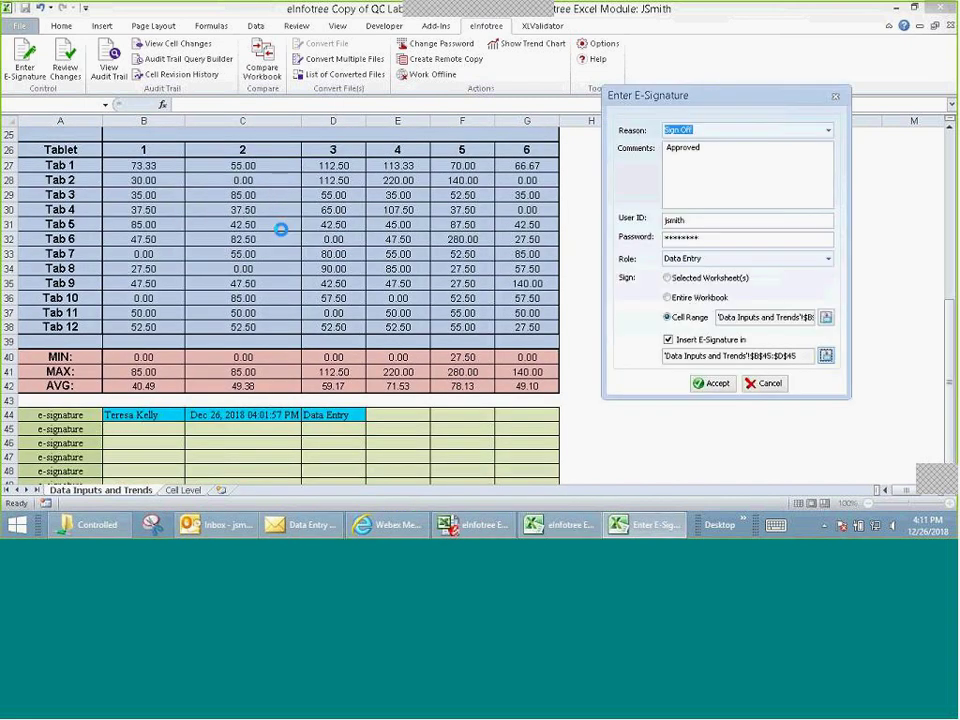
Step: Choose the QA Approval role and accept the e-signature
click(829, 259)
click(688, 288)
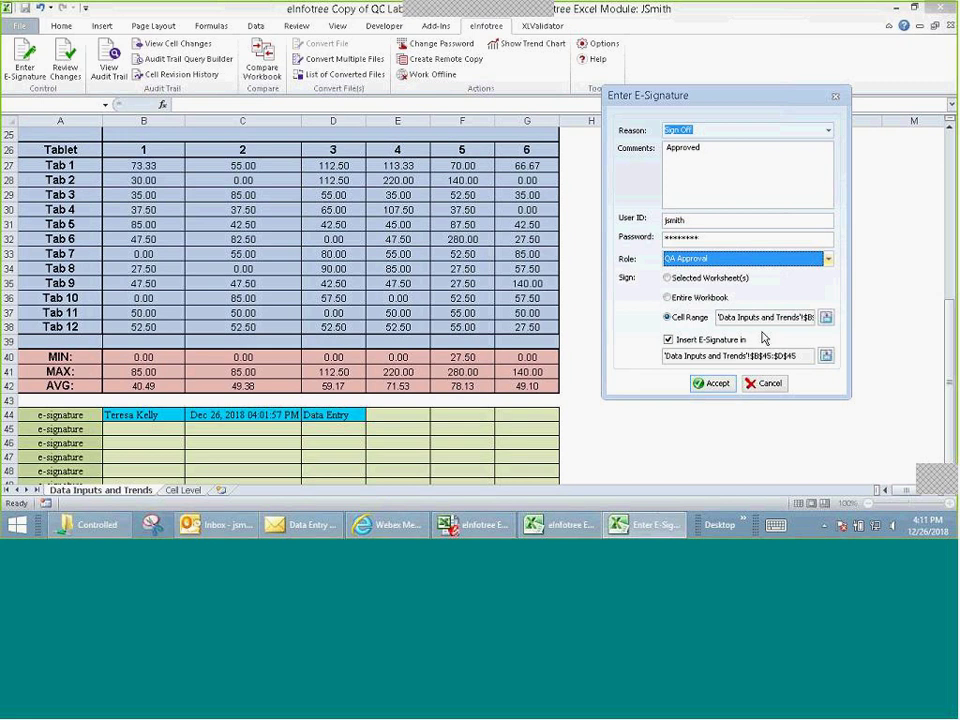
click(712, 383)
scroll(718, 377, down, 9)
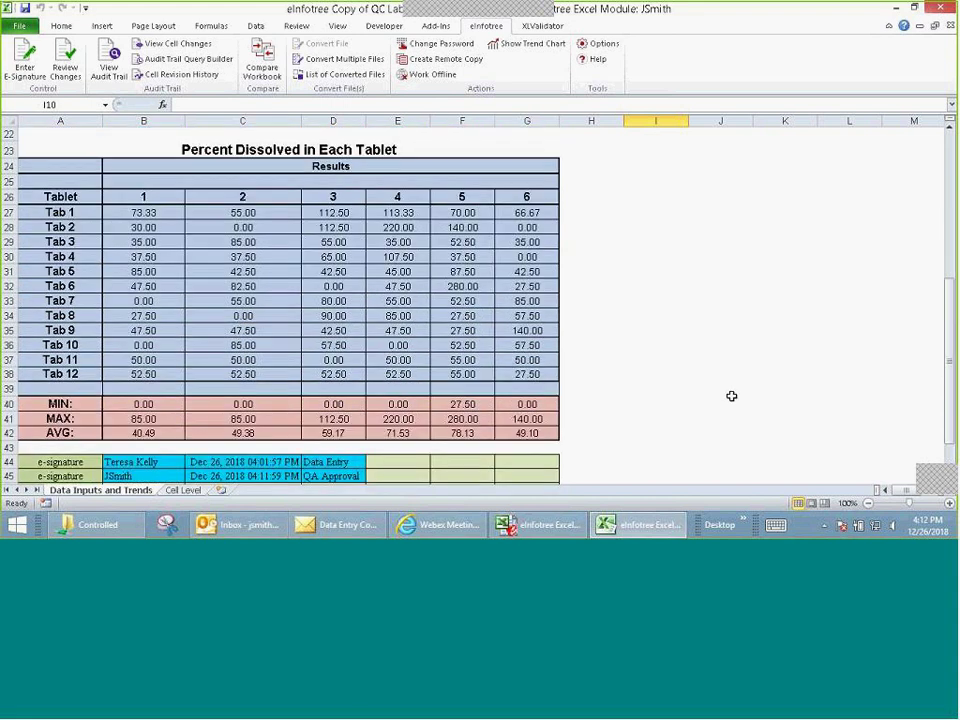
click(335, 384)
click(212, 385)
click(137, 387)
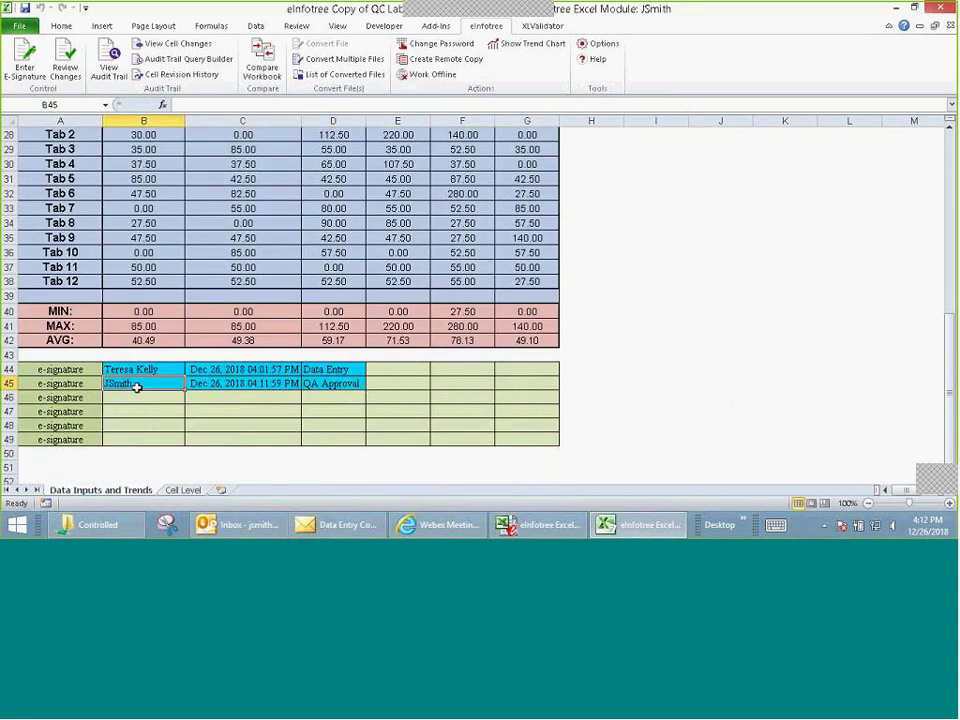
scroll(650, 270, up, 8)
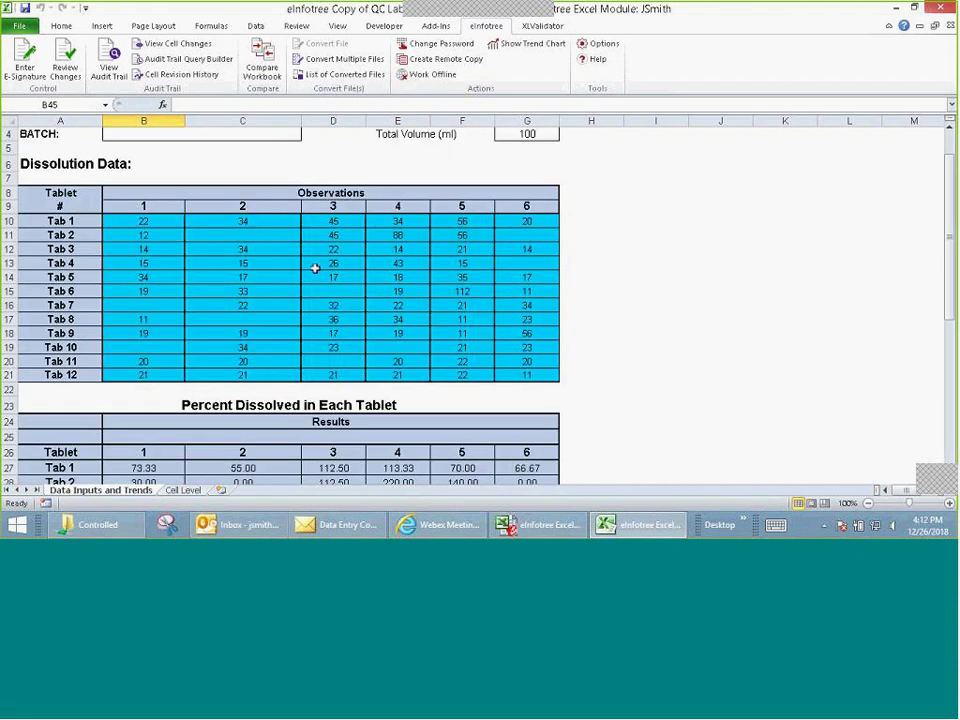
click(452, 277)
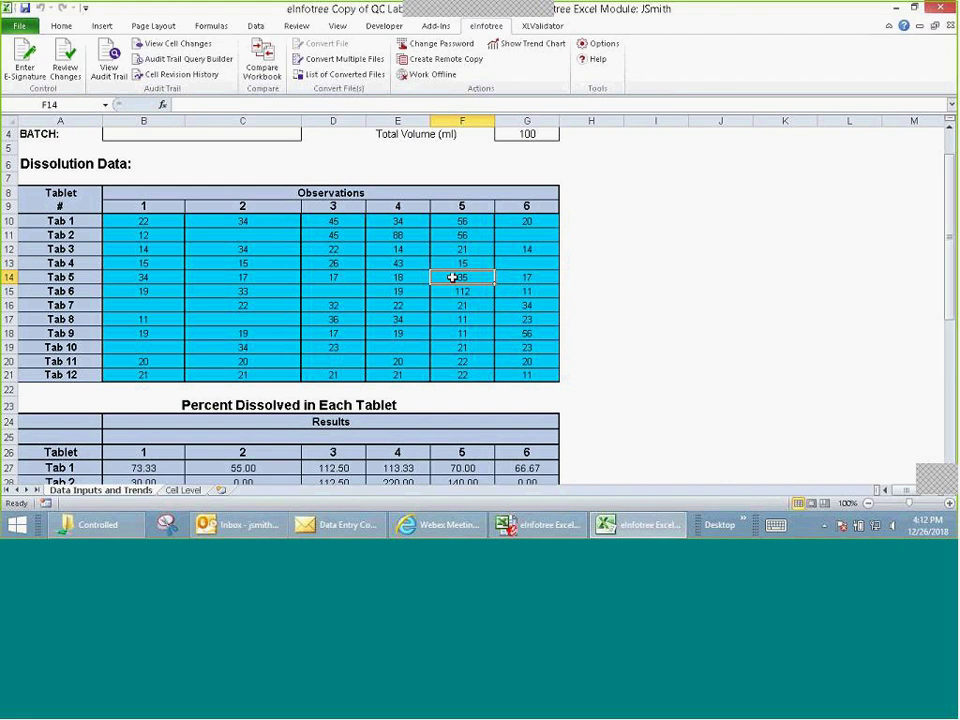
double_click(452, 277)
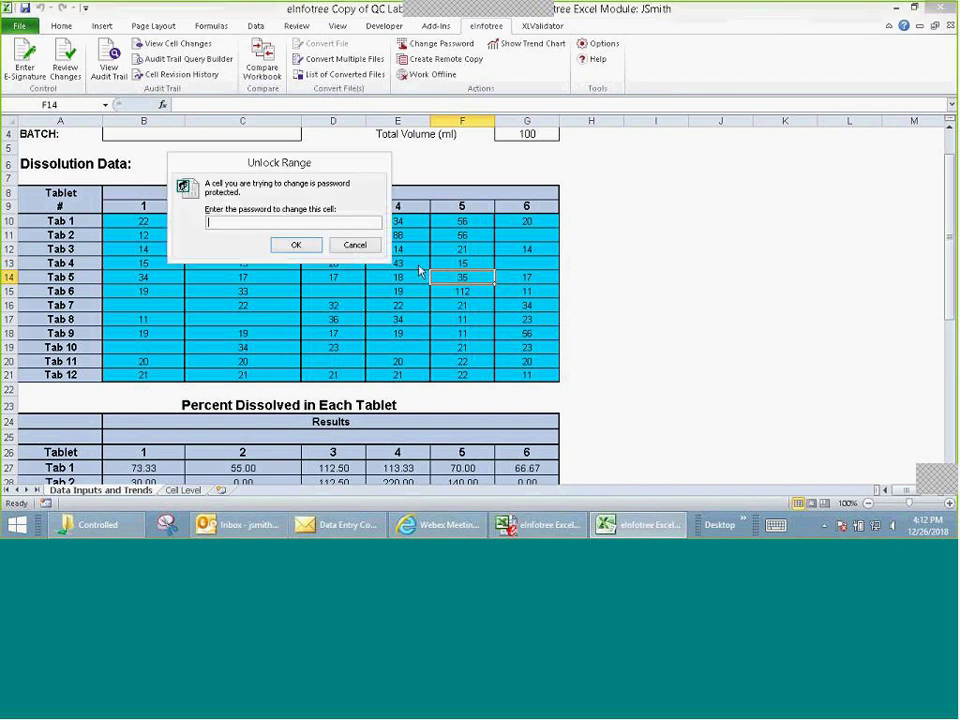
click(354, 245)
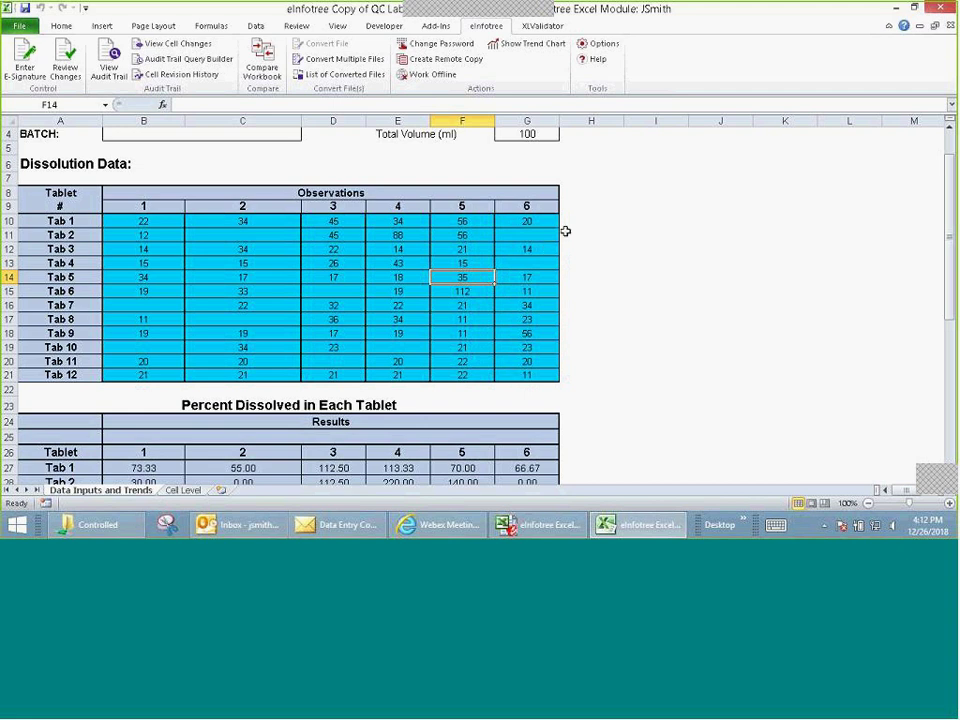
click(196, 491)
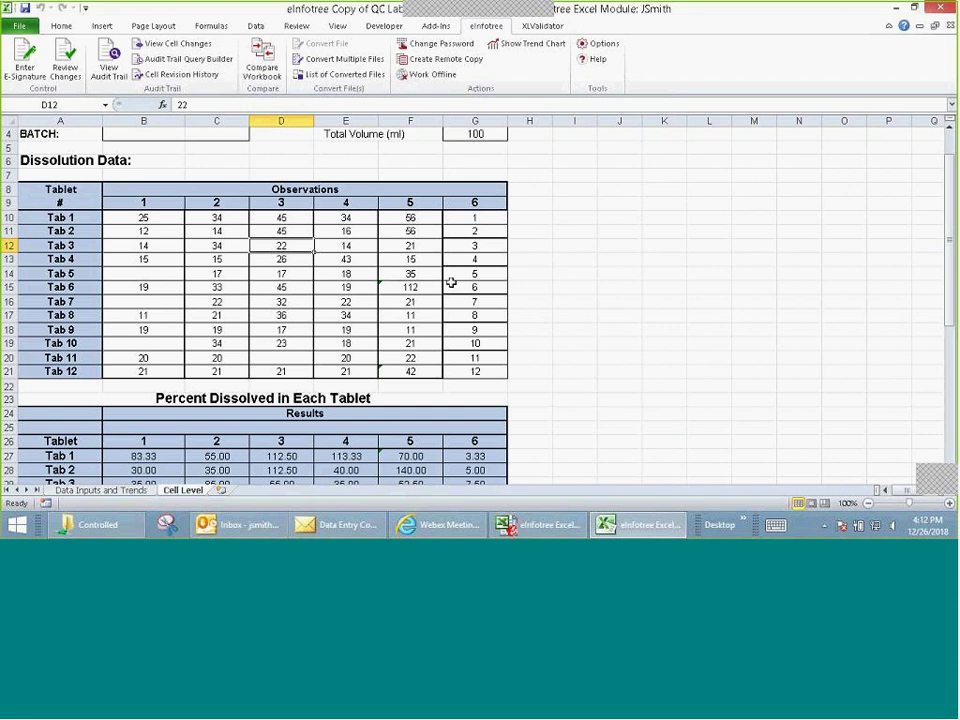
click(127, 488)
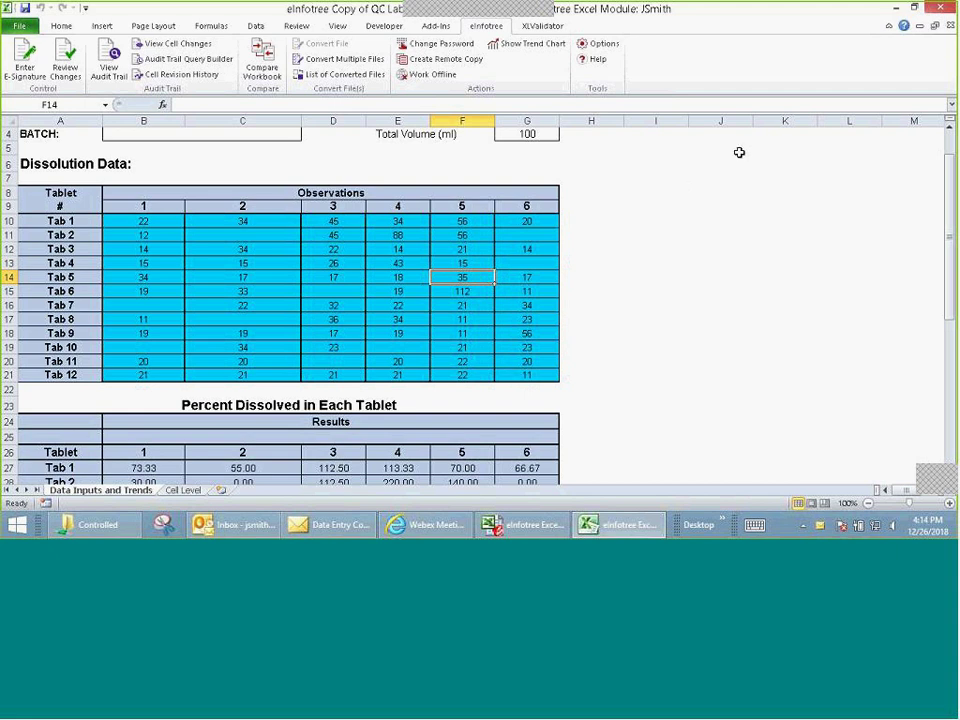
Step: Close the signed workbook, Excel, the Data Entry Completed message and the Outlook Inbox
click(949, 26)
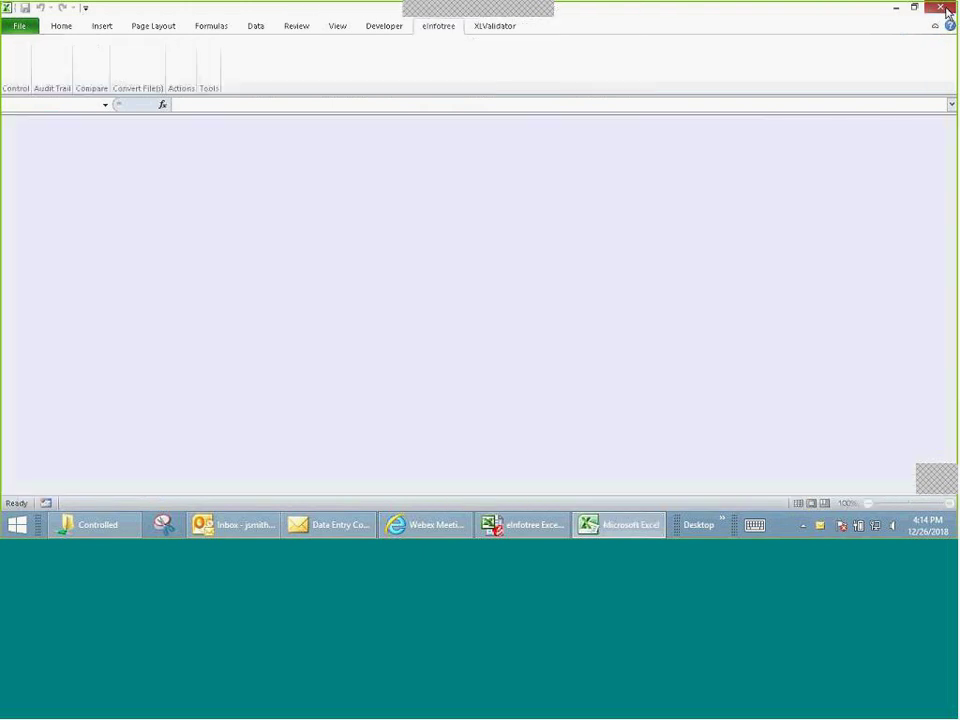
click(946, 9)
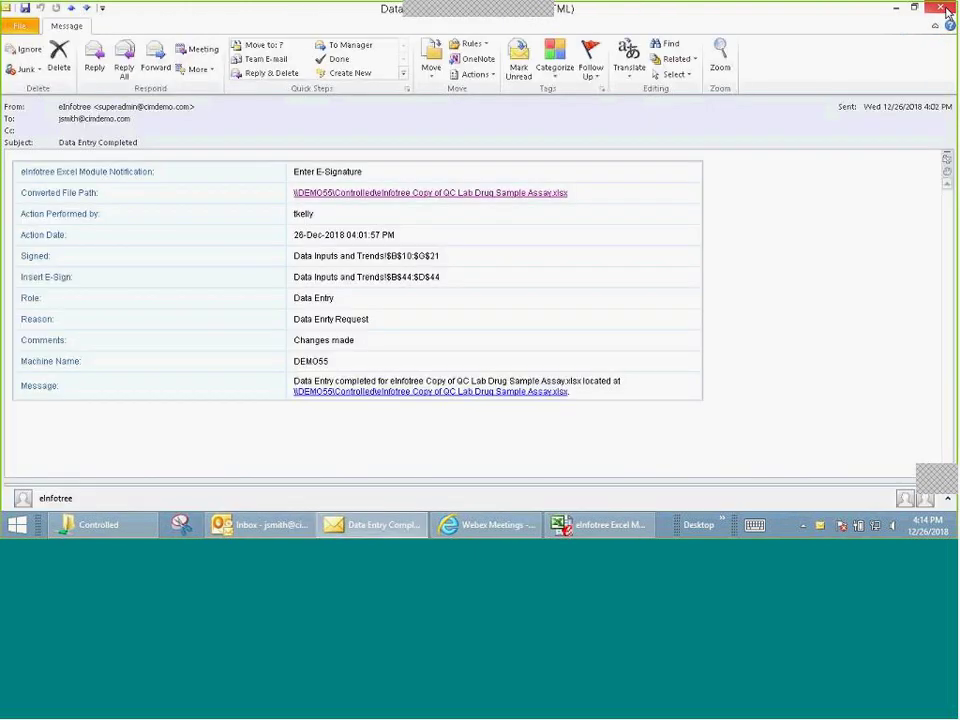
click(946, 9)
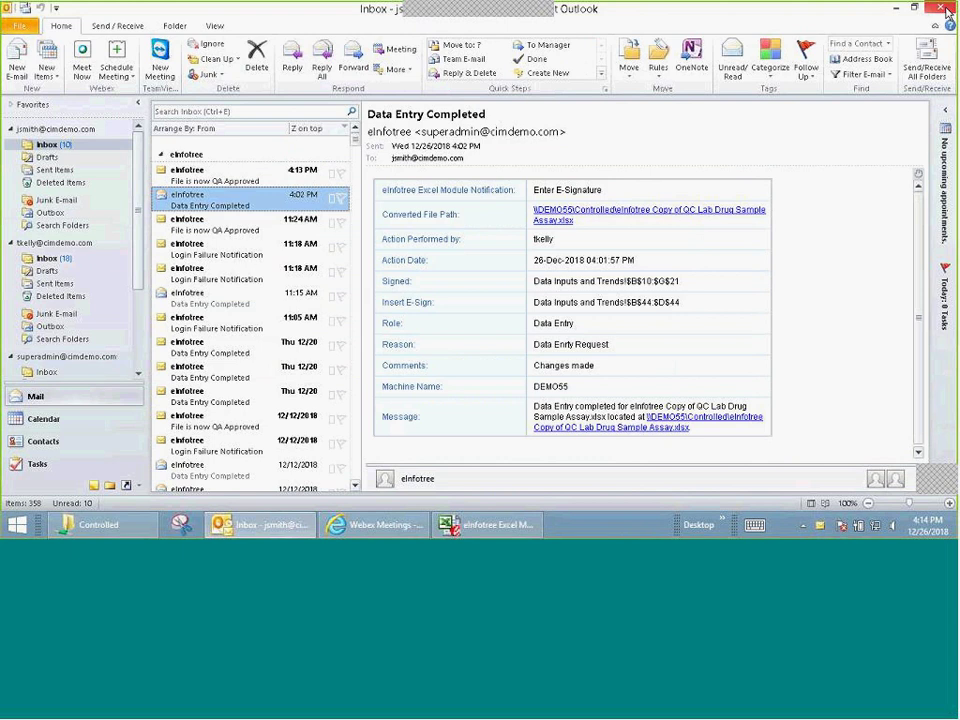
click(946, 9)
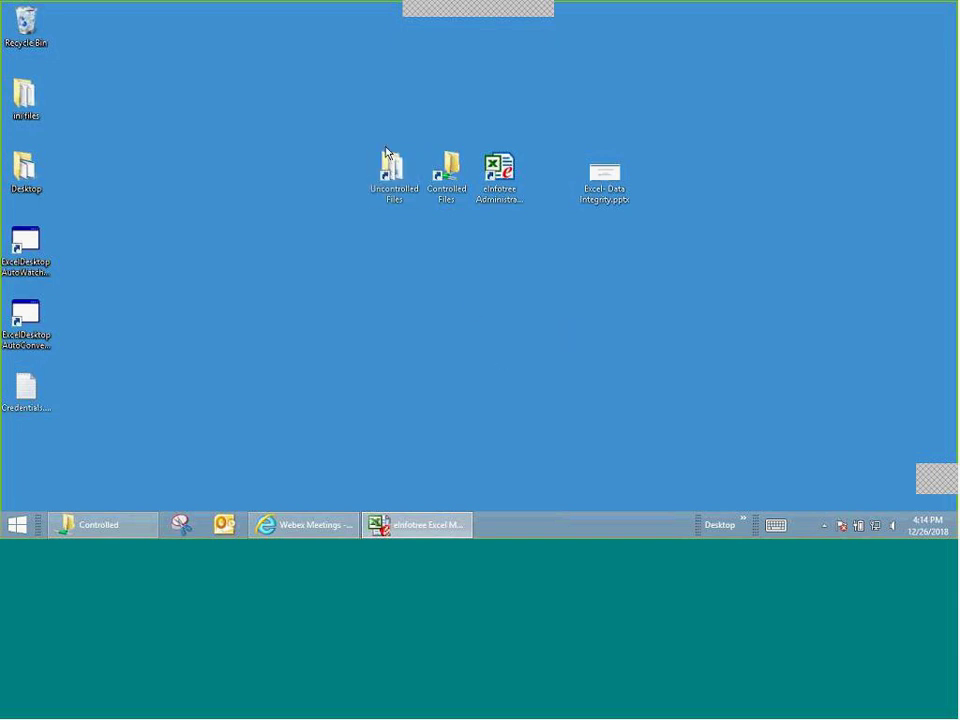
Step: Open the QC Drug Sample Assay workbook from Uncontrolled Files > XLValidator
double_click(393, 175)
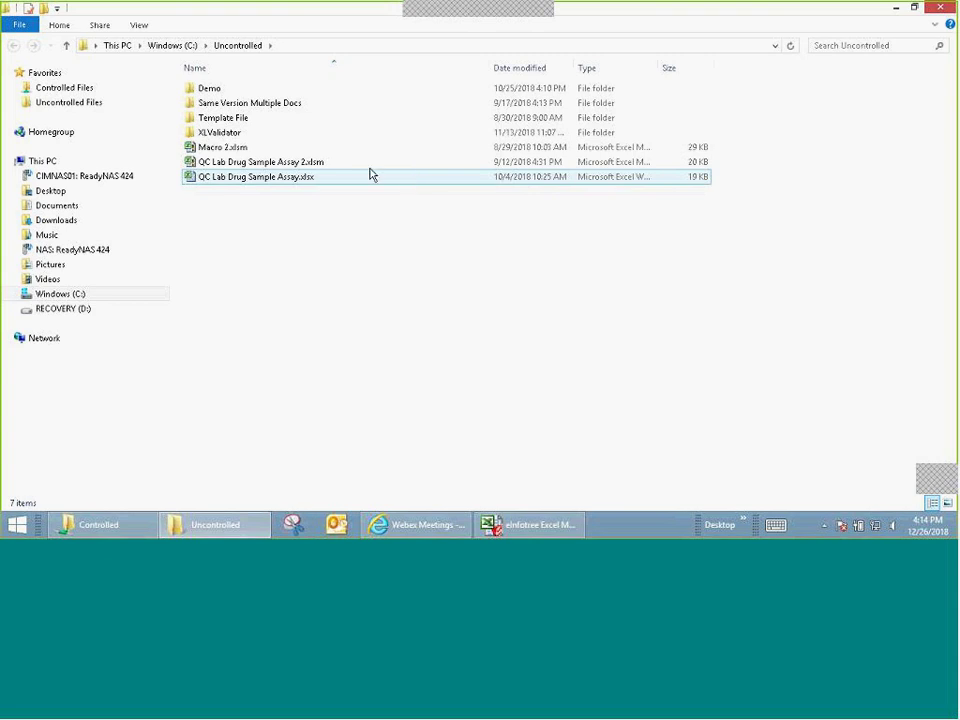
double_click(236, 133)
click(236, 106)
double_click(236, 106)
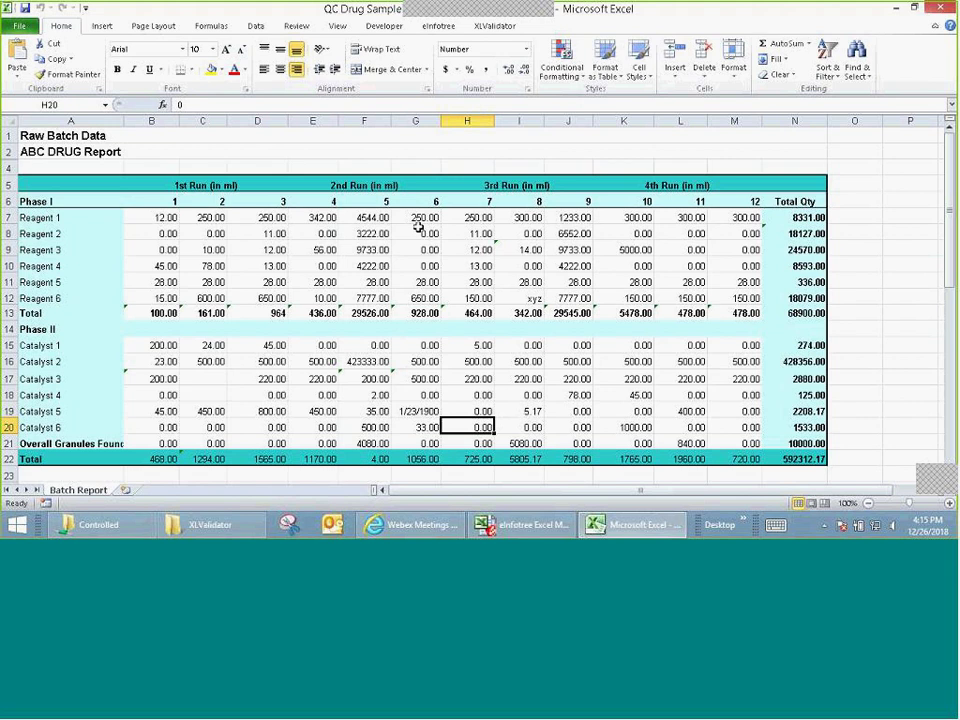
Step: Bring up XLValidator's Formula Map settings over the Batch Report sheet
click(500, 30)
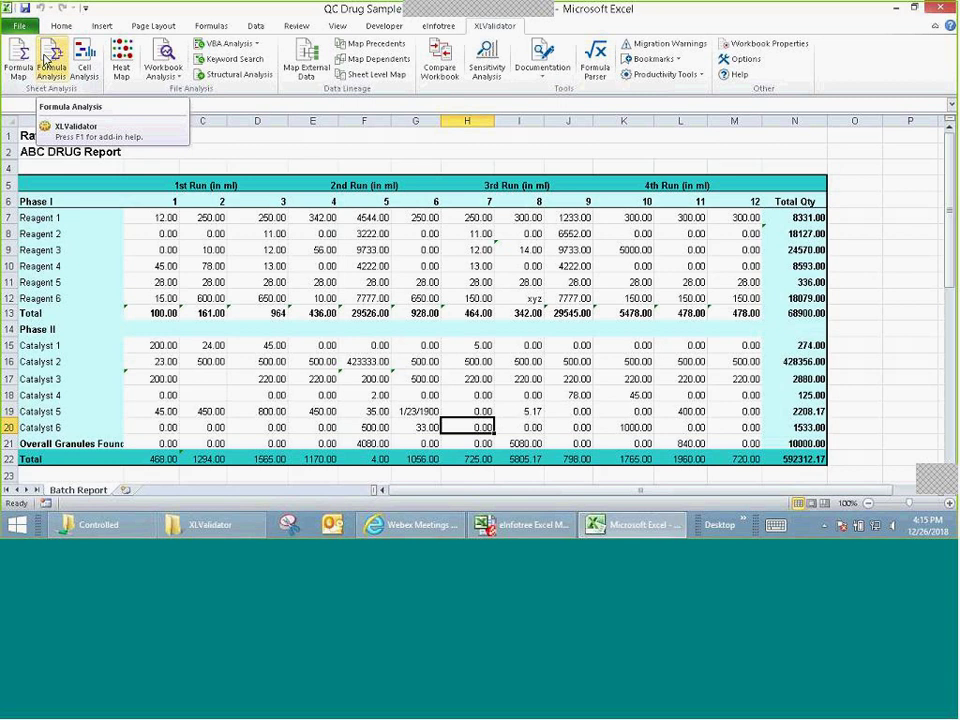
click(45, 60)
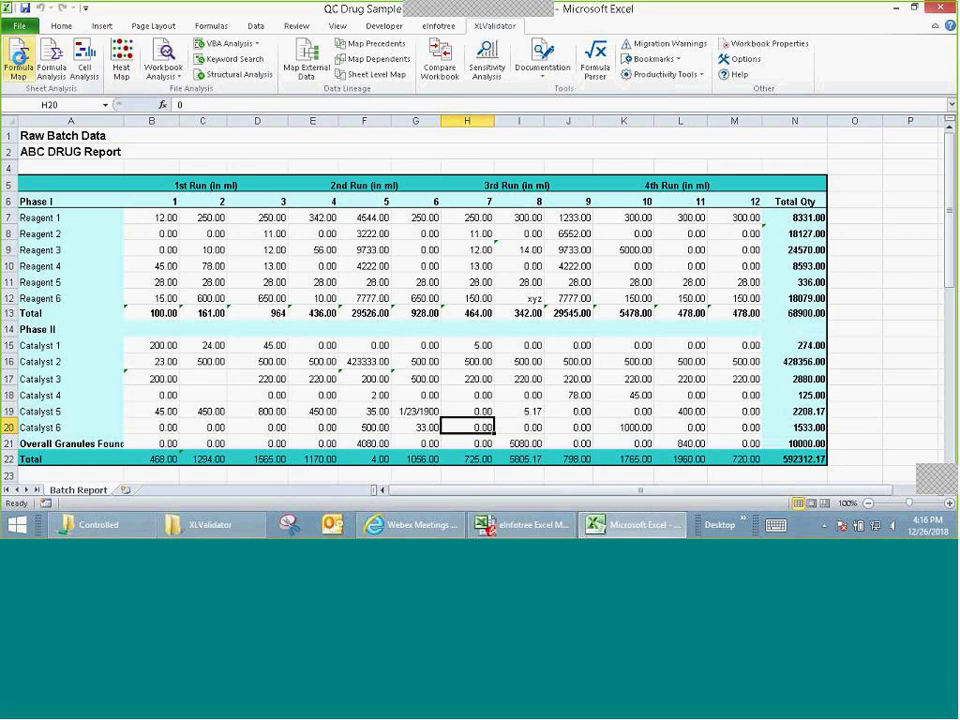
Step: Map the whole sheet's formulas, jump to the C13 group and dismiss the read-only warning
click(20, 58)
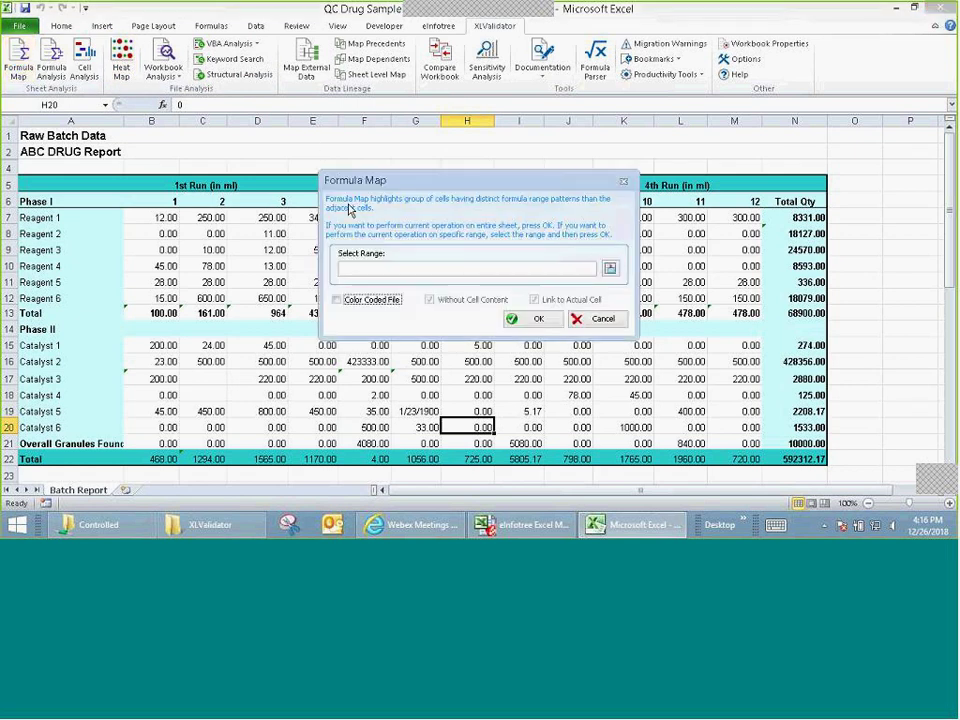
click(539, 322)
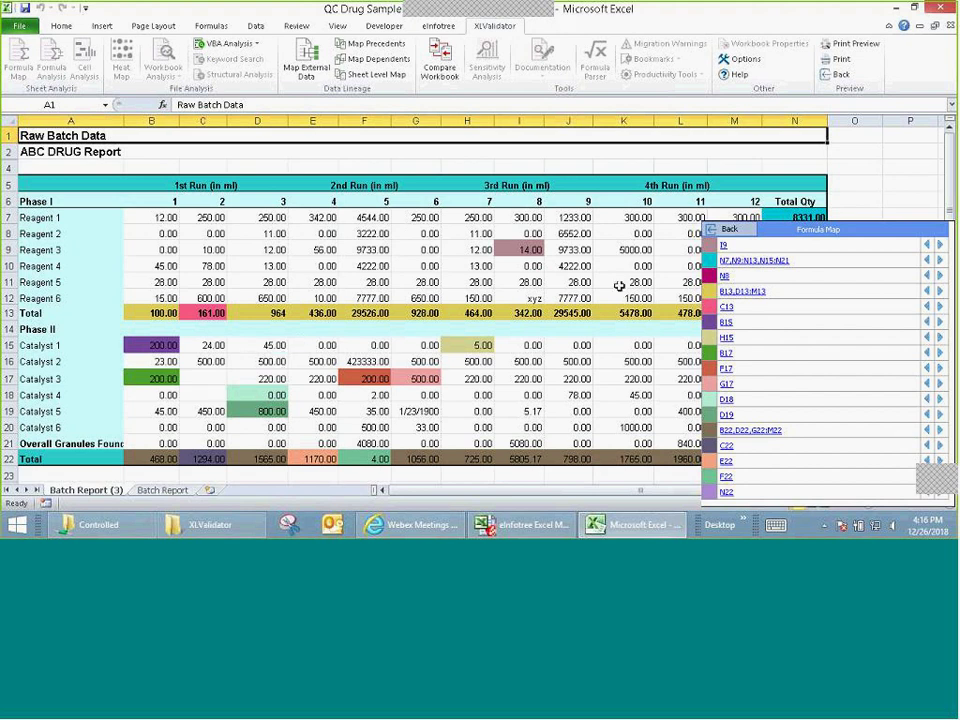
click(728, 308)
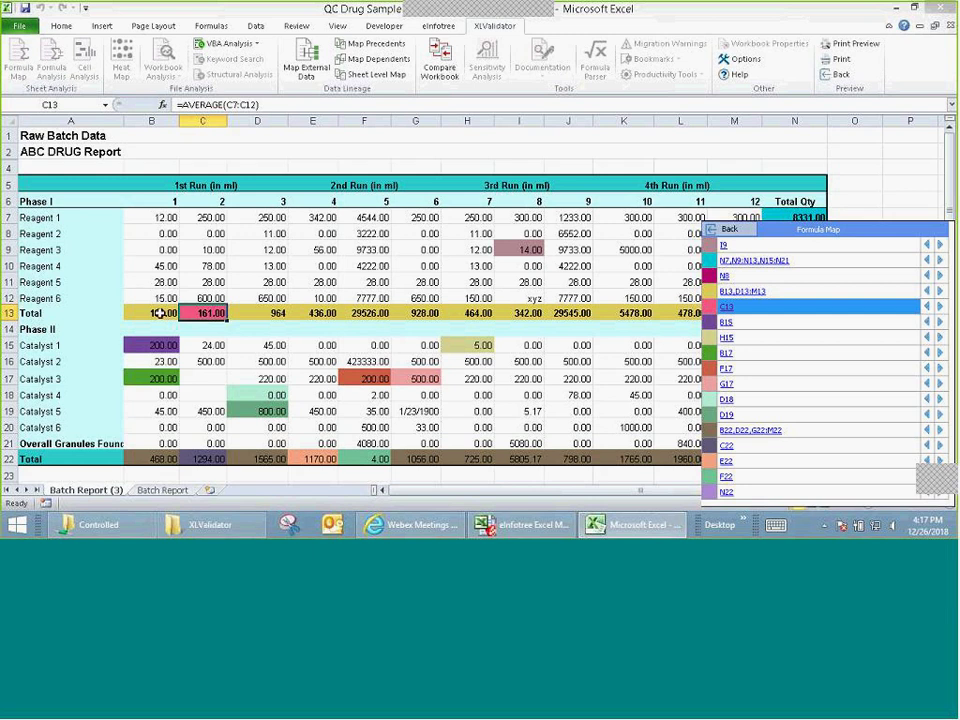
click(188, 104)
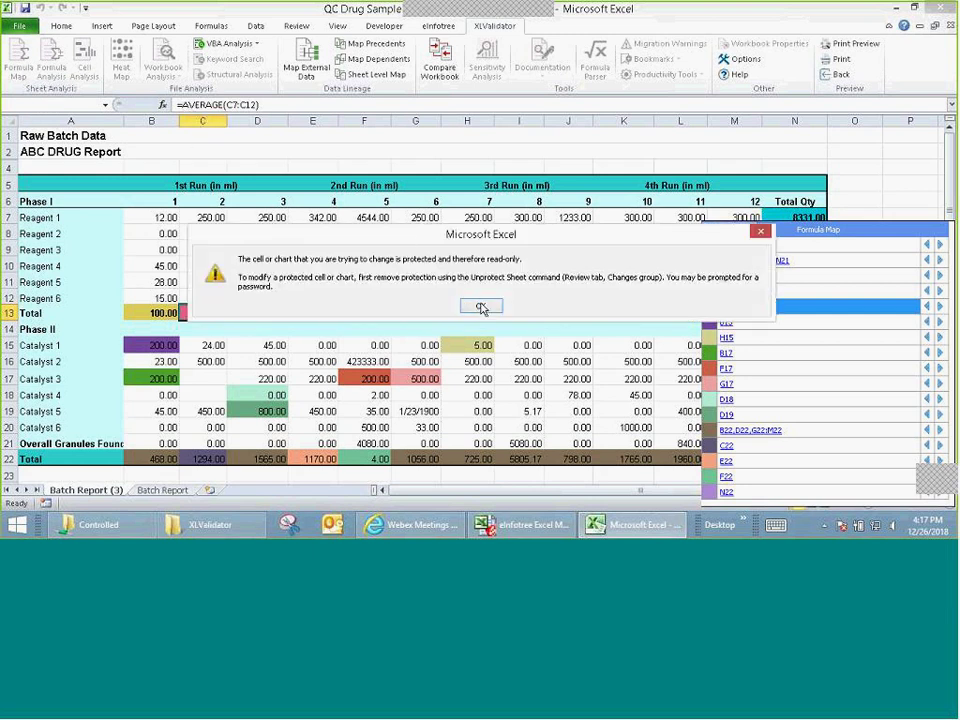
click(481, 306)
Step: Check the Total formulas in B13, D13, E13 and F13, then close the formula map
click(166, 313)
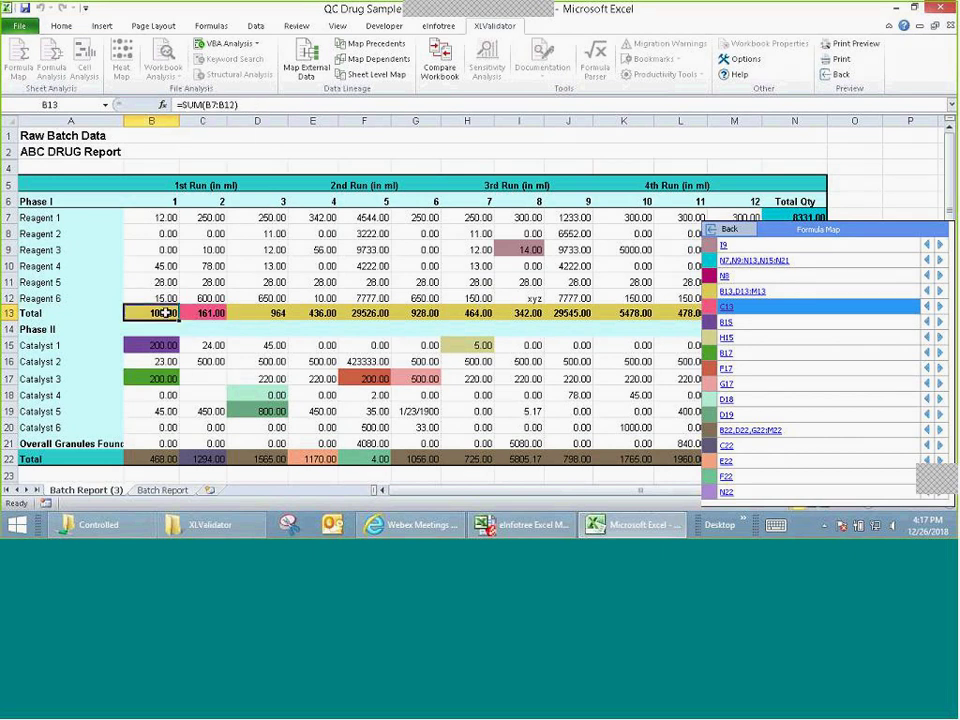
click(259, 312)
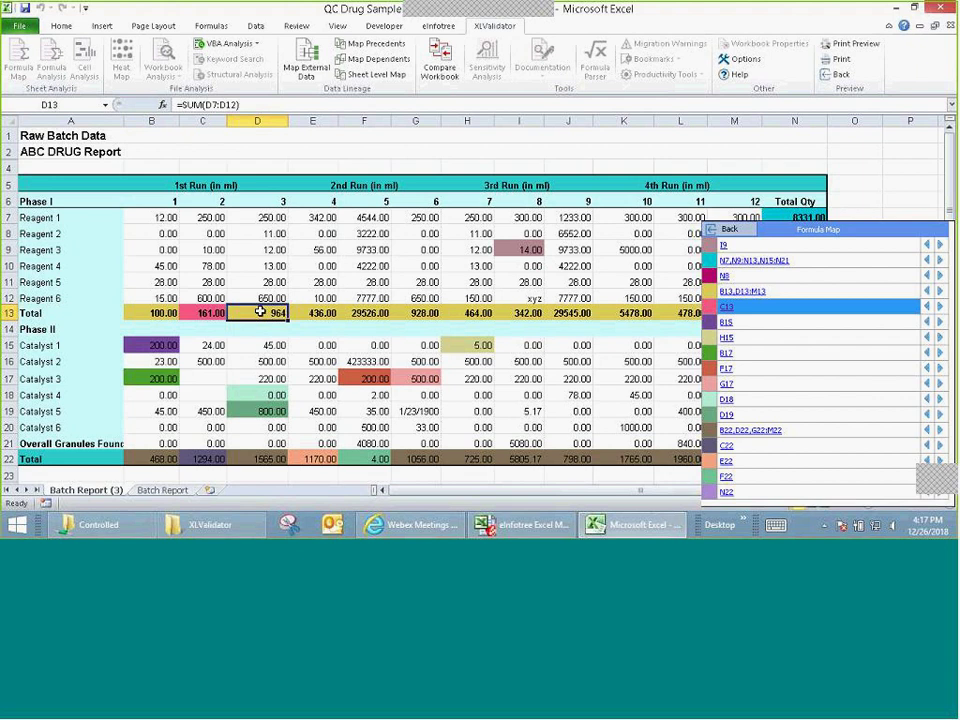
click(316, 312)
click(366, 314)
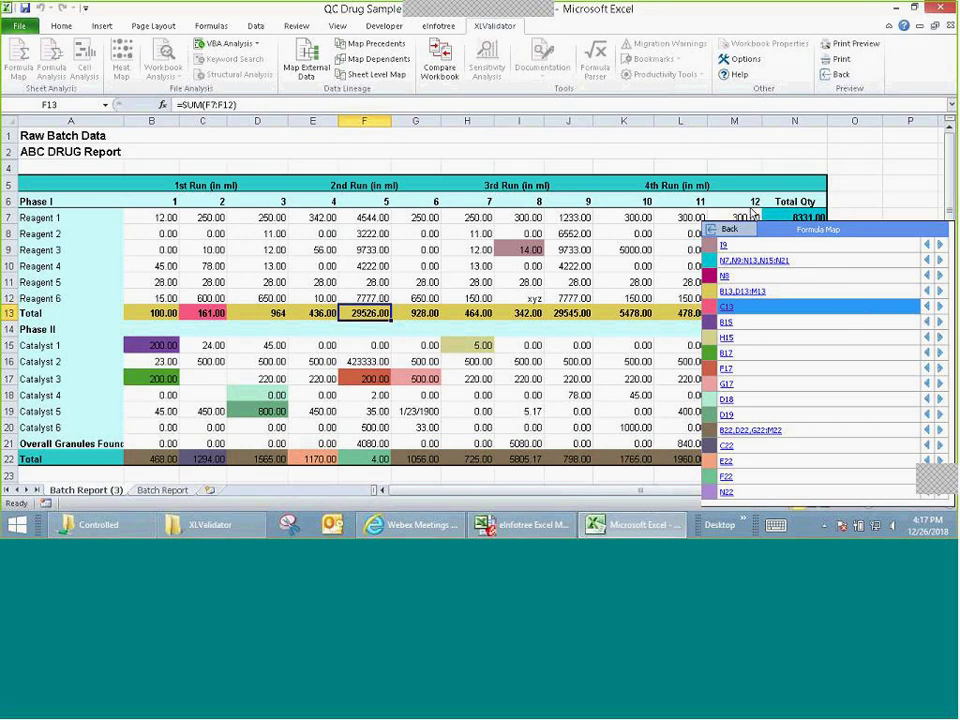
click(728, 232)
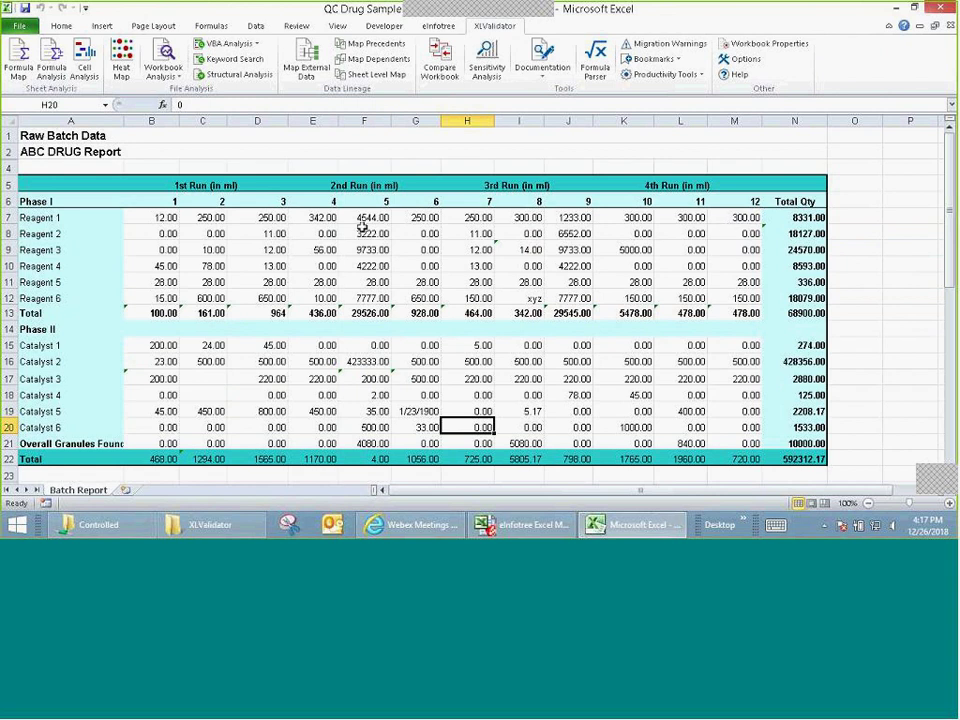
Step: Run Formula Analysis with the default criteria after reading one criterion's help
click(52, 60)
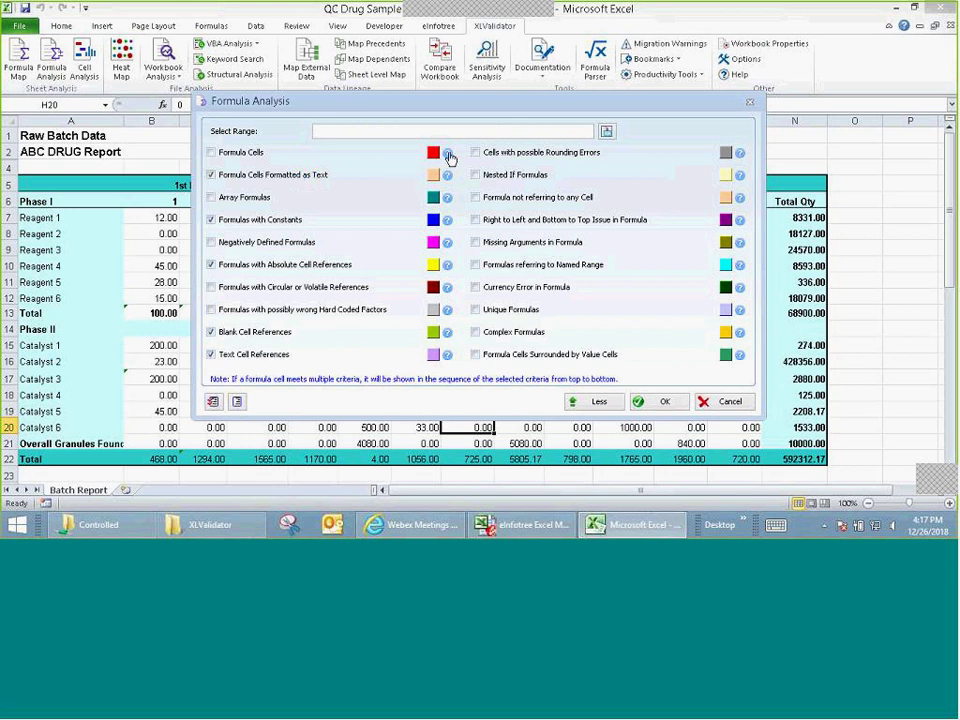
click(447, 184)
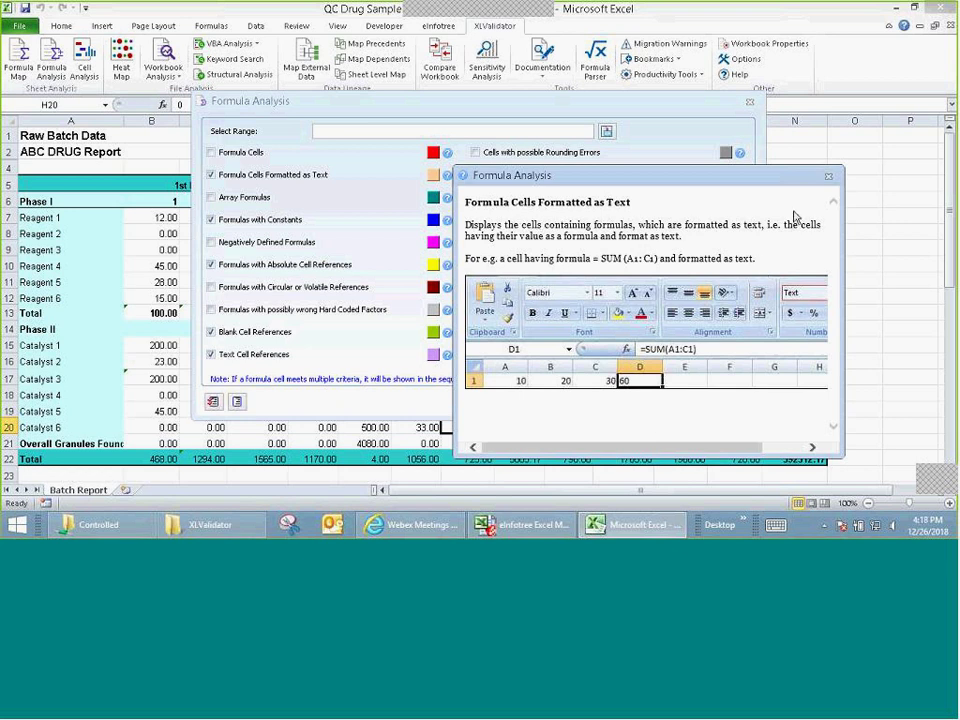
click(828, 179)
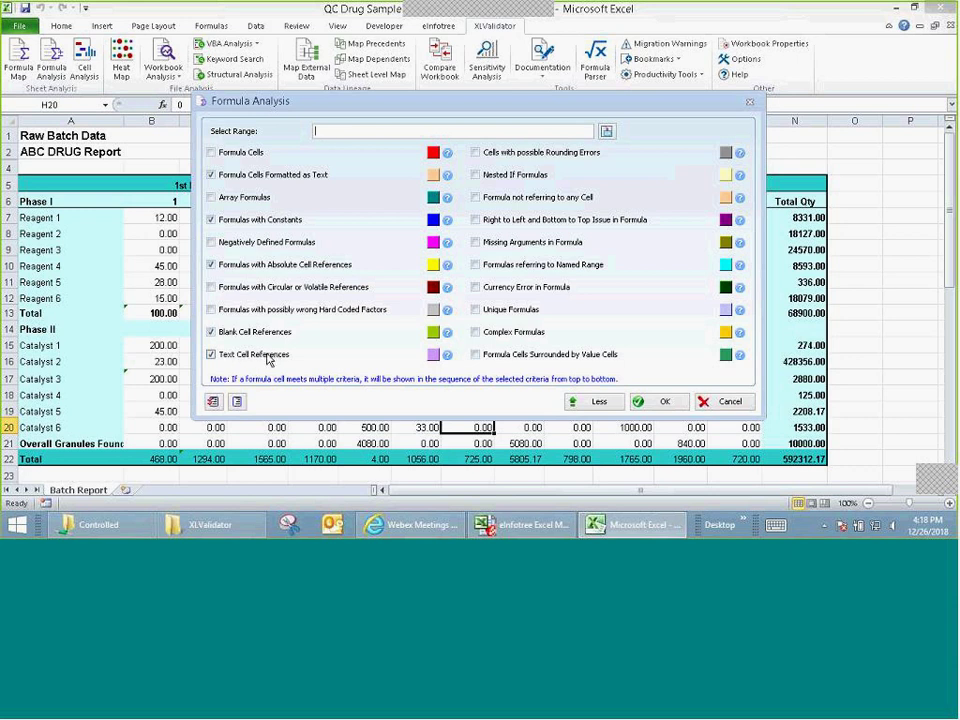
click(665, 403)
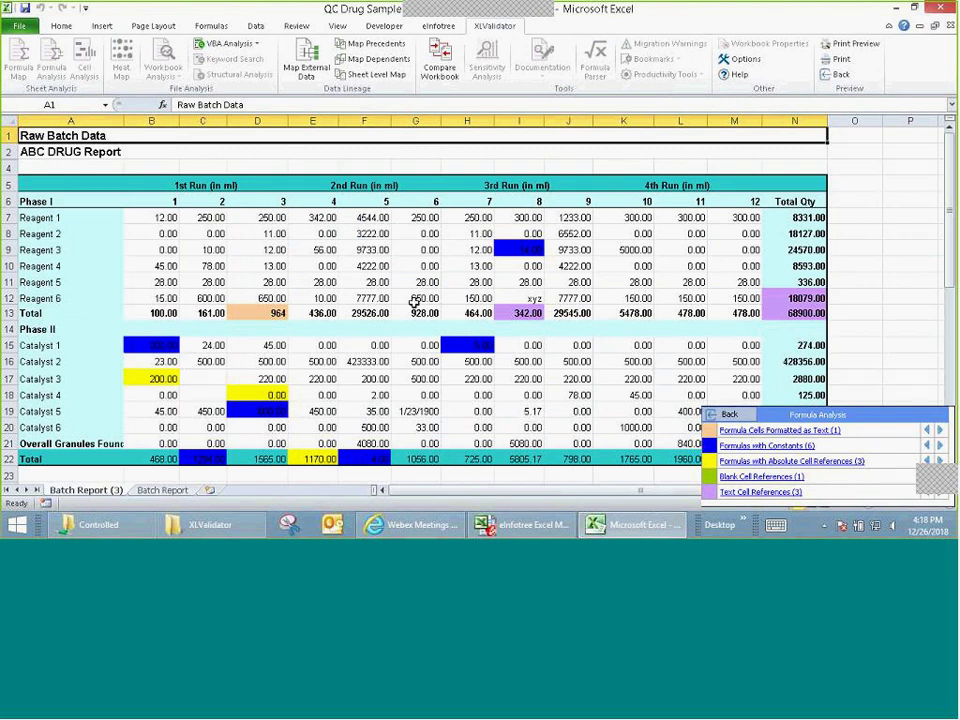
Step: List the Text Cell References and inspect I12's xyz value and I13's total formula
click(765, 494)
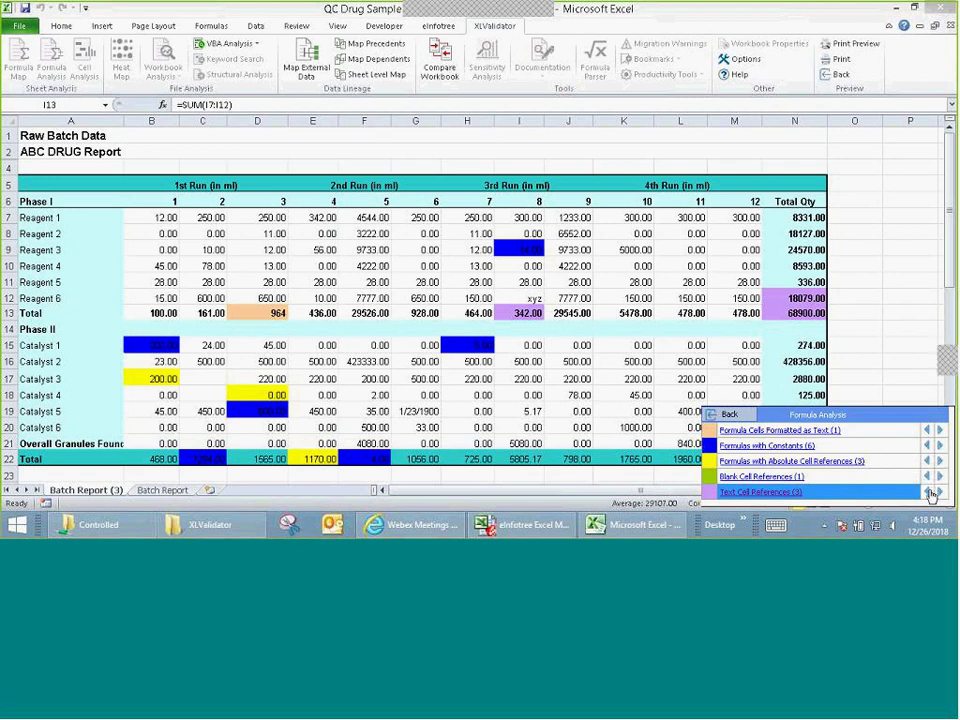
click(939, 493)
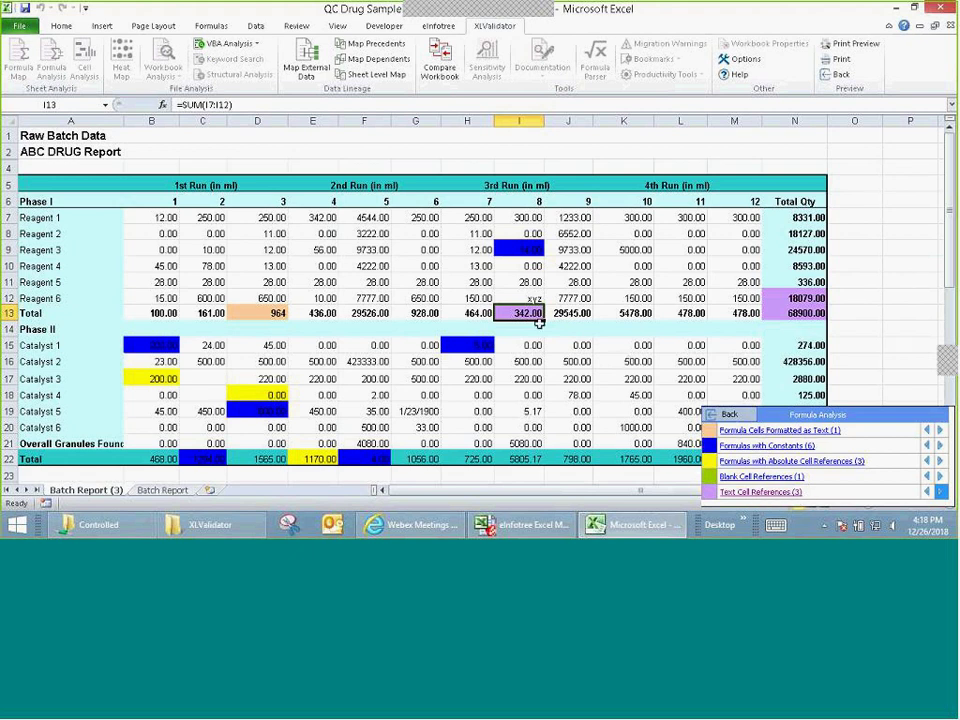
click(527, 298)
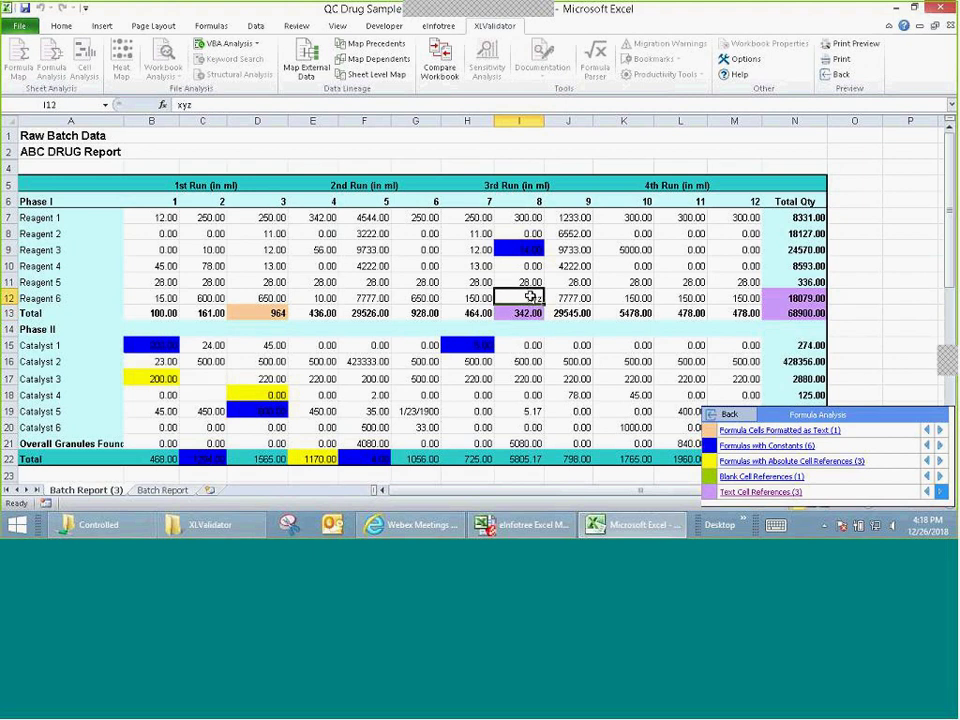
click(527, 314)
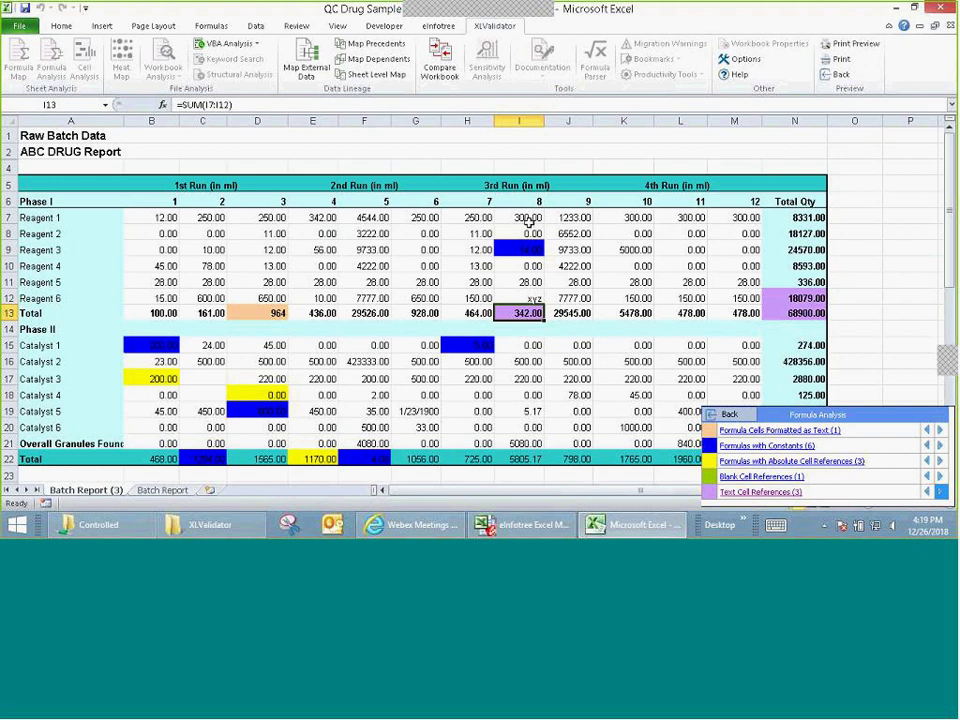
click(533, 298)
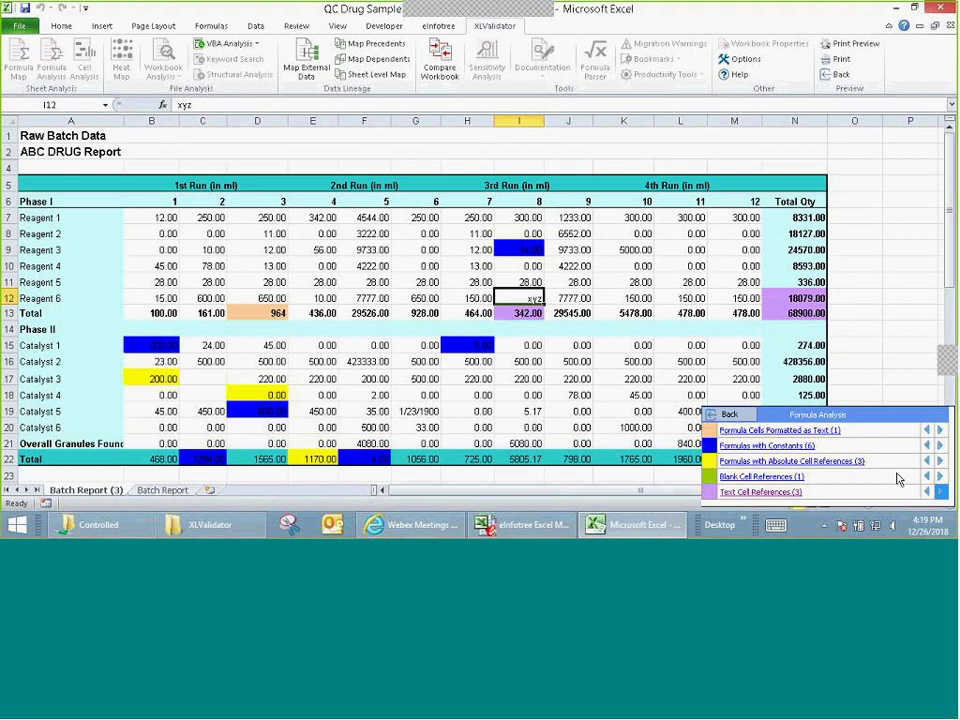
Step: Step through the N12 and N13 references back to I12, then close the results
click(931, 492)
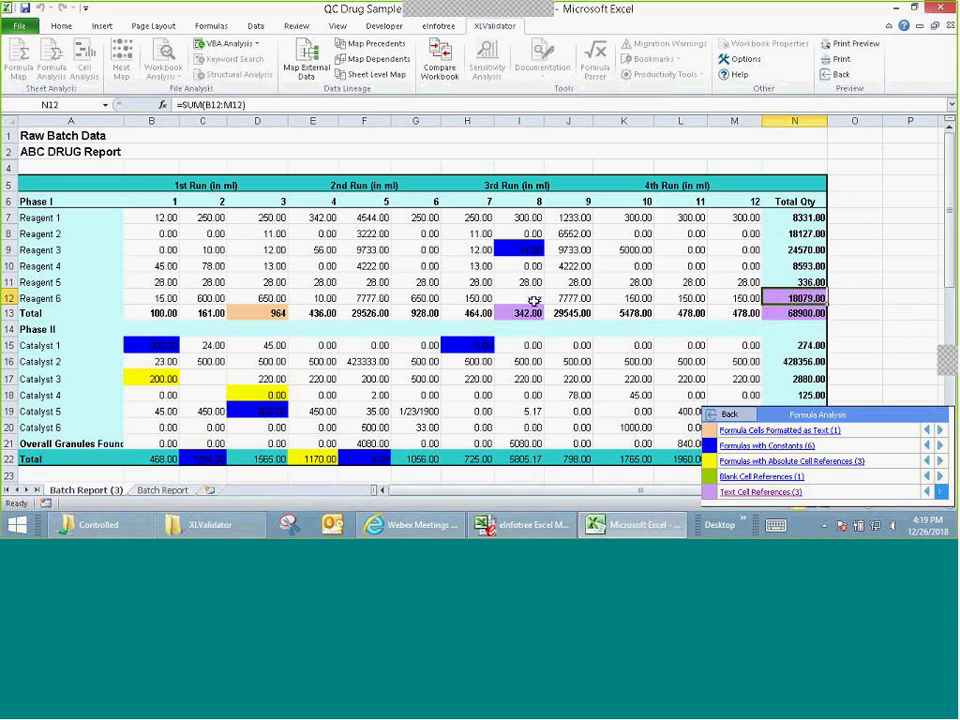
click(535, 300)
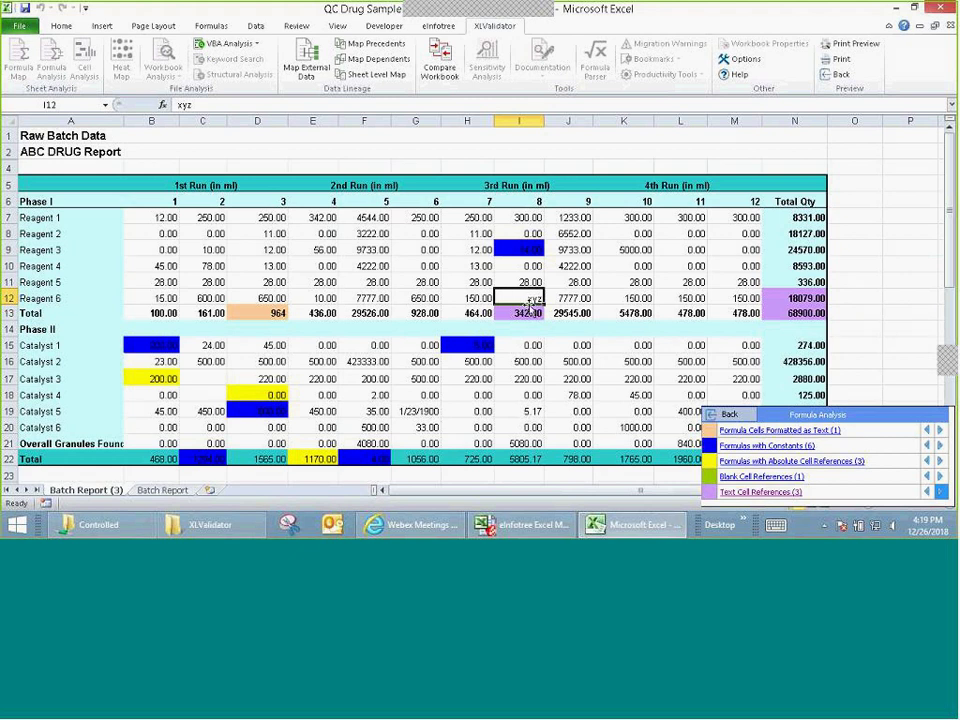
click(805, 315)
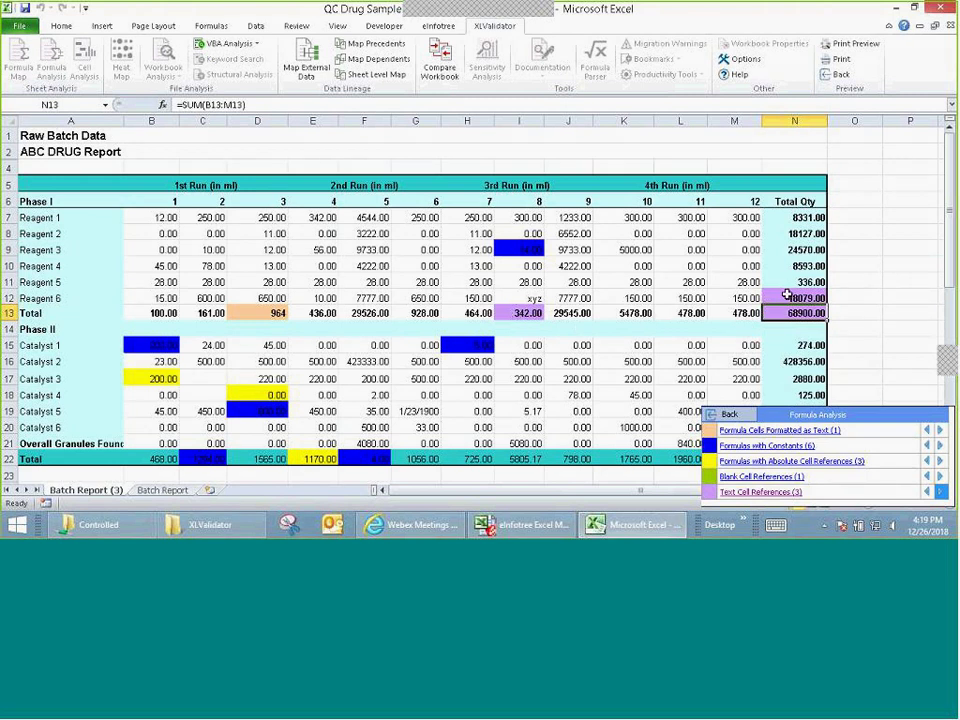
click(521, 300)
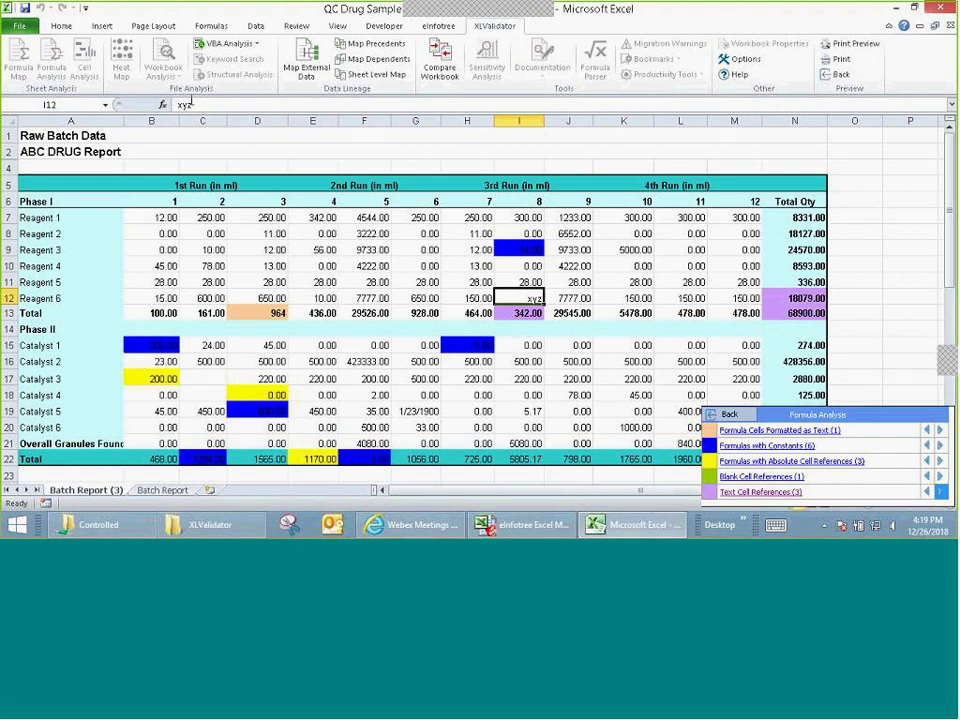
click(729, 414)
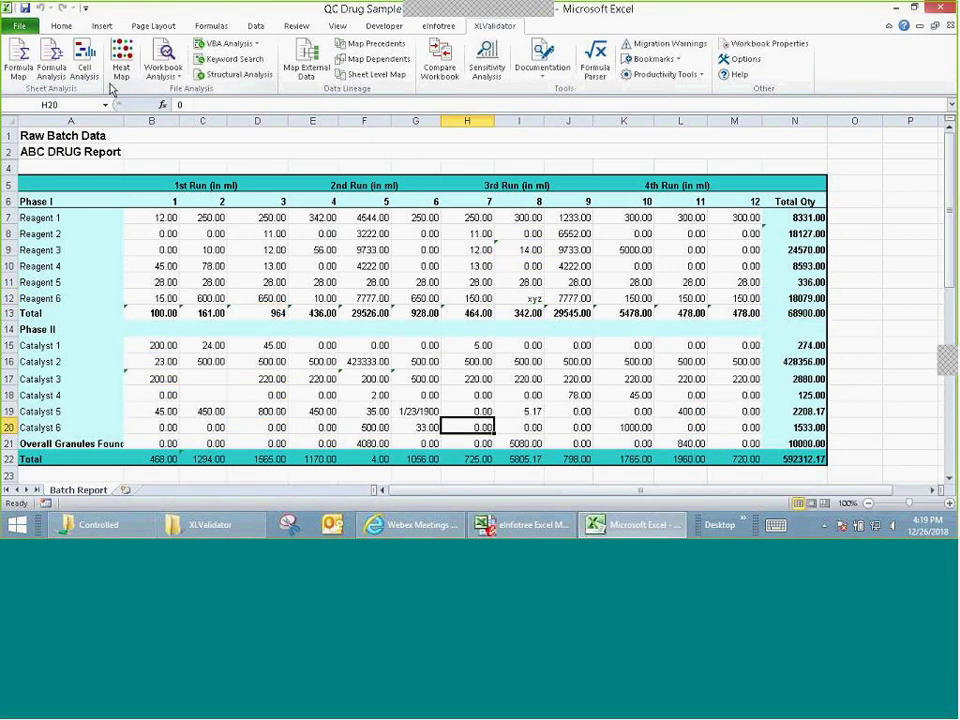
Step: Run Cell Analysis with Unlocked Cells added to the checks
click(86, 66)
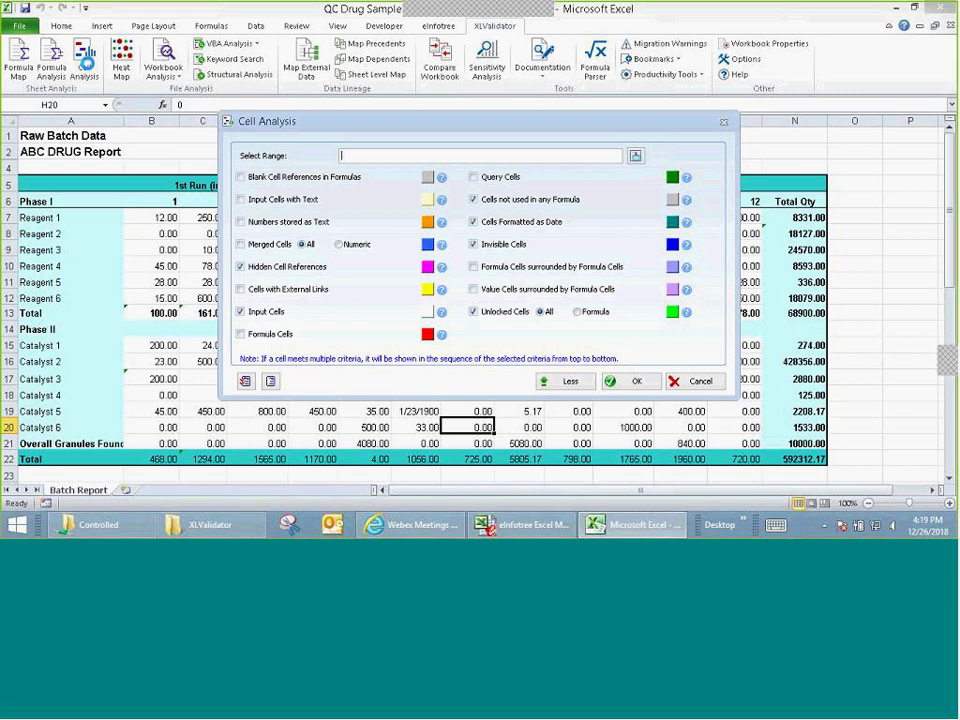
drag(374, 128, 446, 124)
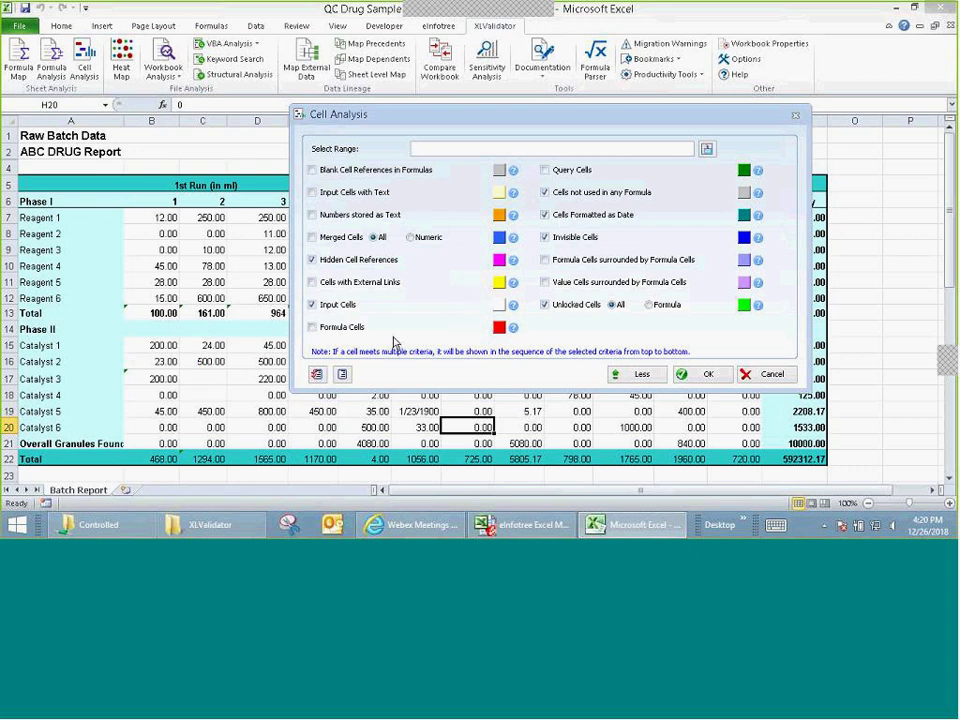
click(545, 304)
click(707, 374)
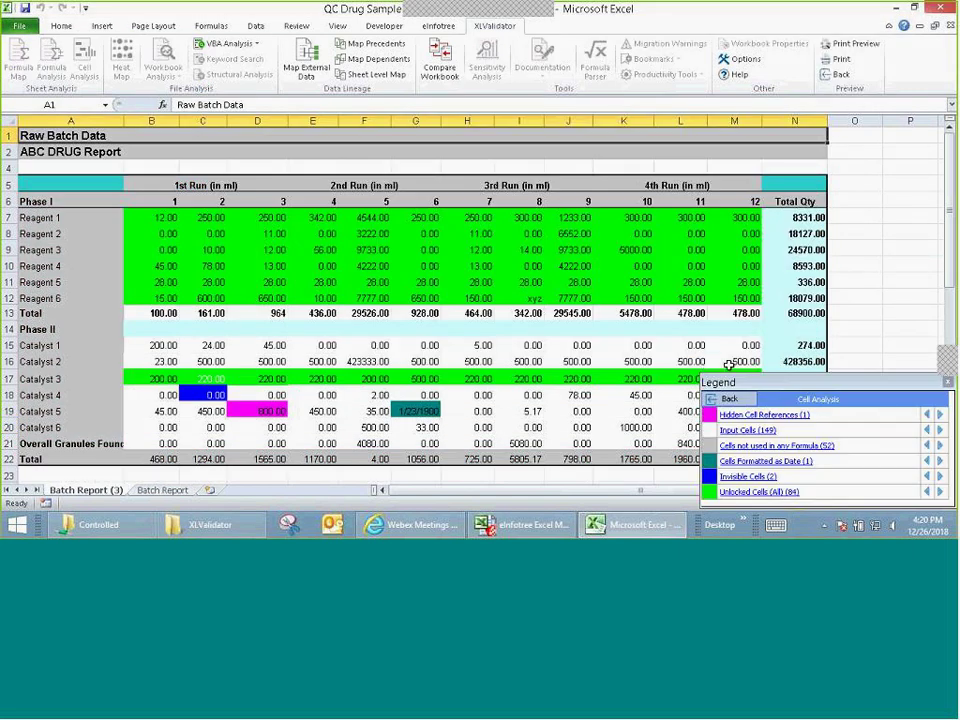
Step: Select the two invisible cells, C17 and C18, from the Legend's Invisible Cells (2) entry
click(748, 478)
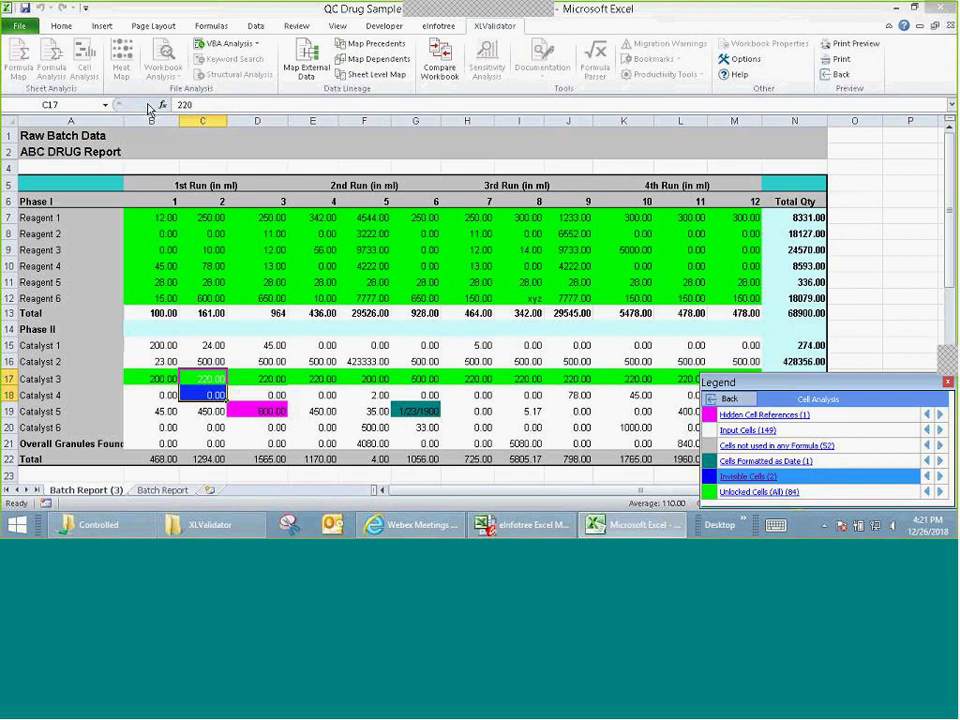
Step: Close the Legend and workbook without saving, quit Excel, and reopen QC Drug Sample Assay.xls
click(20, 29)
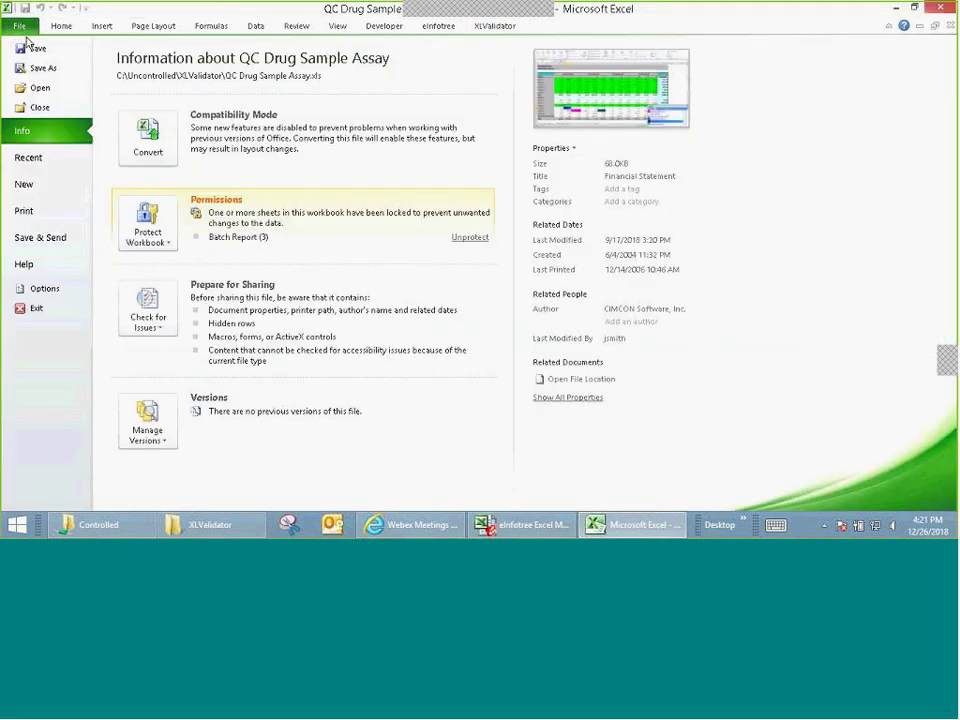
click(60, 27)
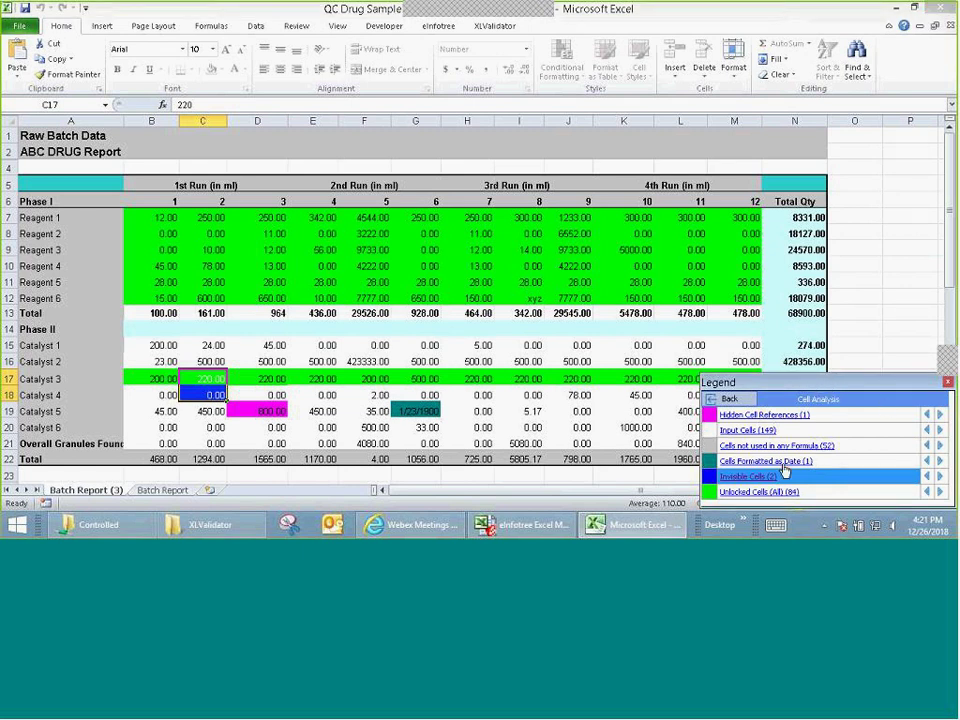
click(947, 384)
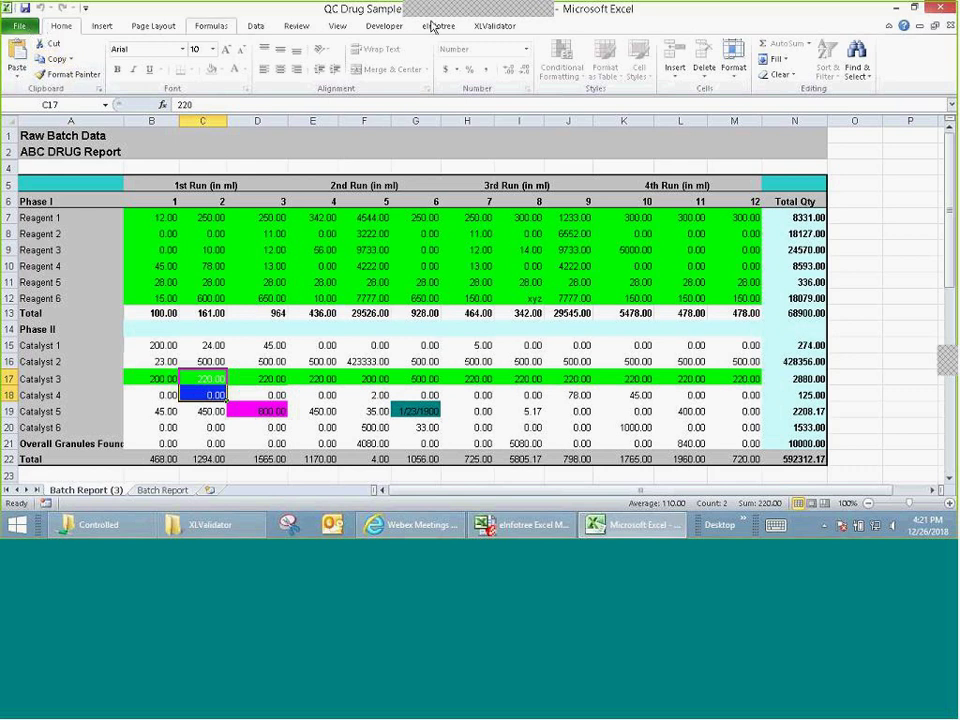
click(950, 25)
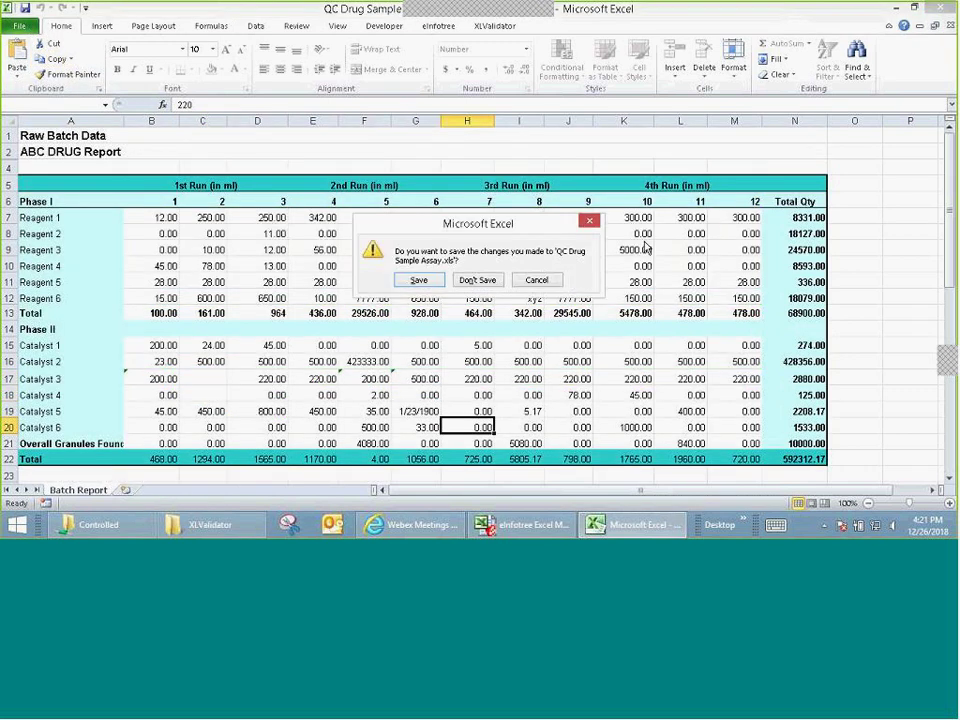
click(479, 280)
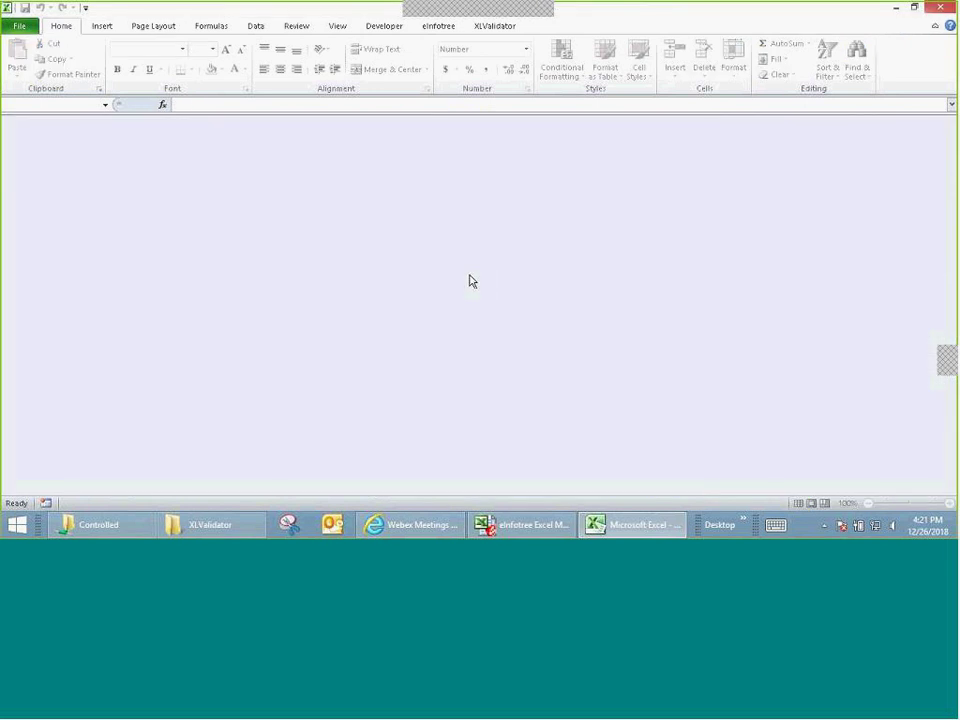
click(940, 10)
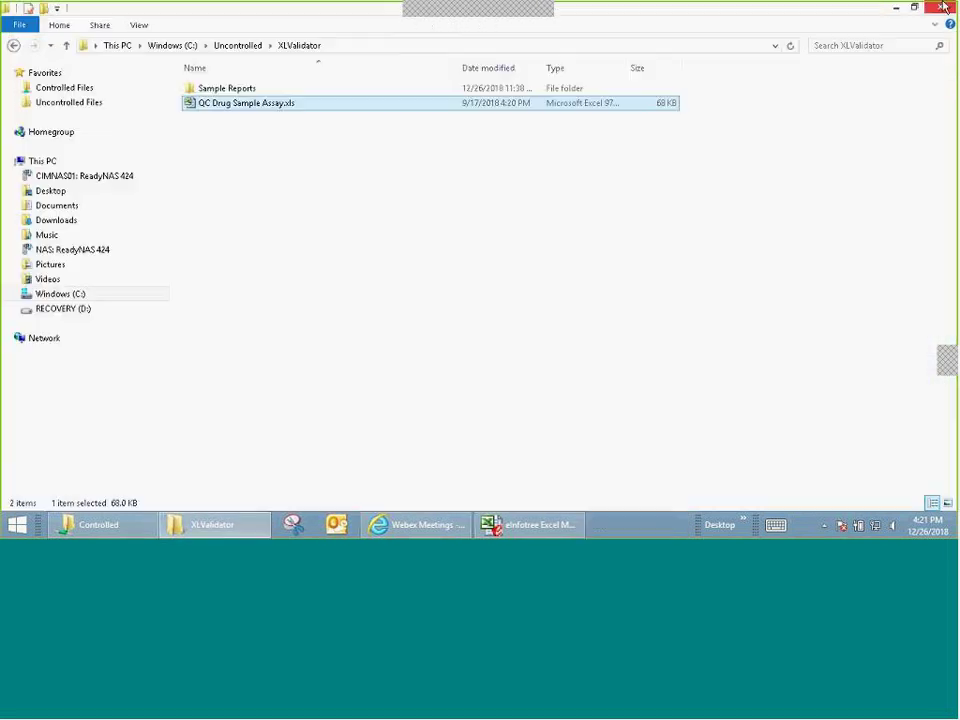
double_click(258, 105)
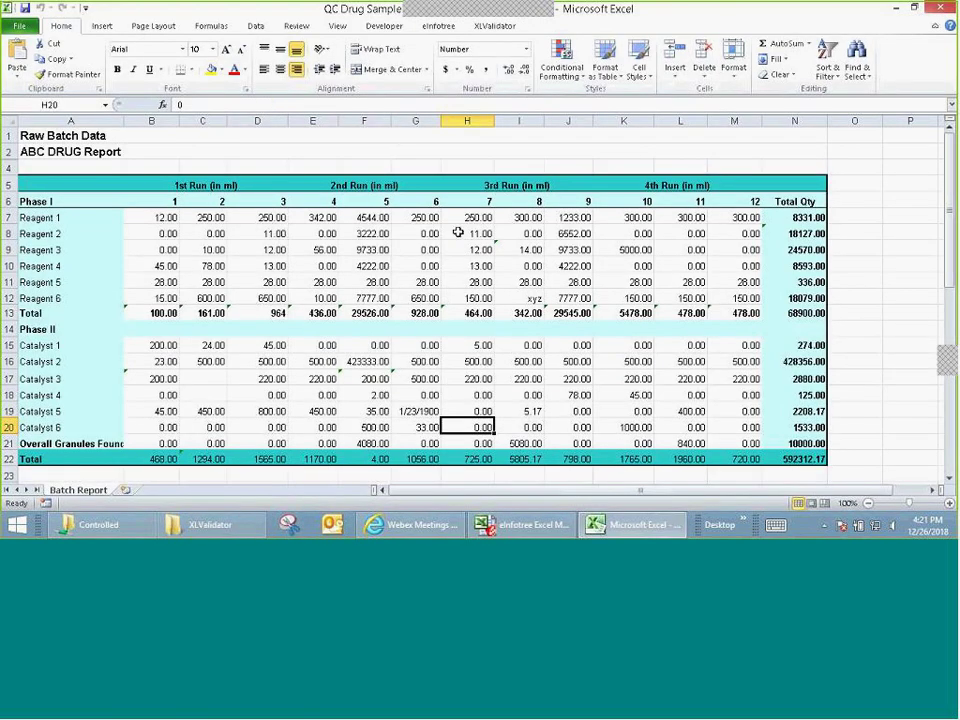
Step: Run a new XLValidator Cell Analysis on the reopened workbook, creating the Batch Report (3) copy
click(495, 26)
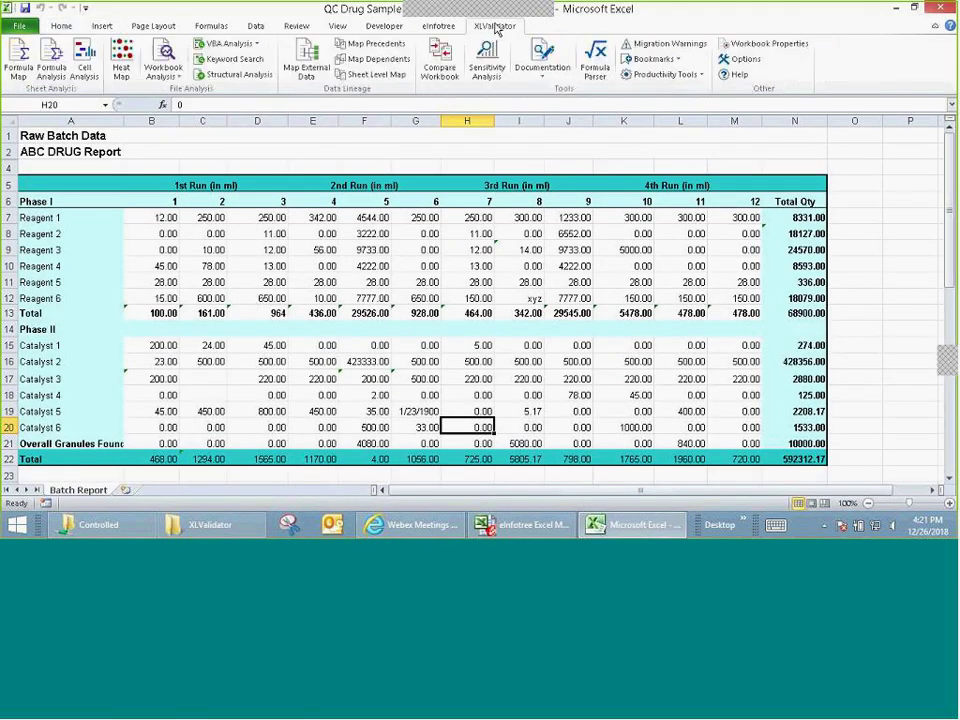
click(90, 57)
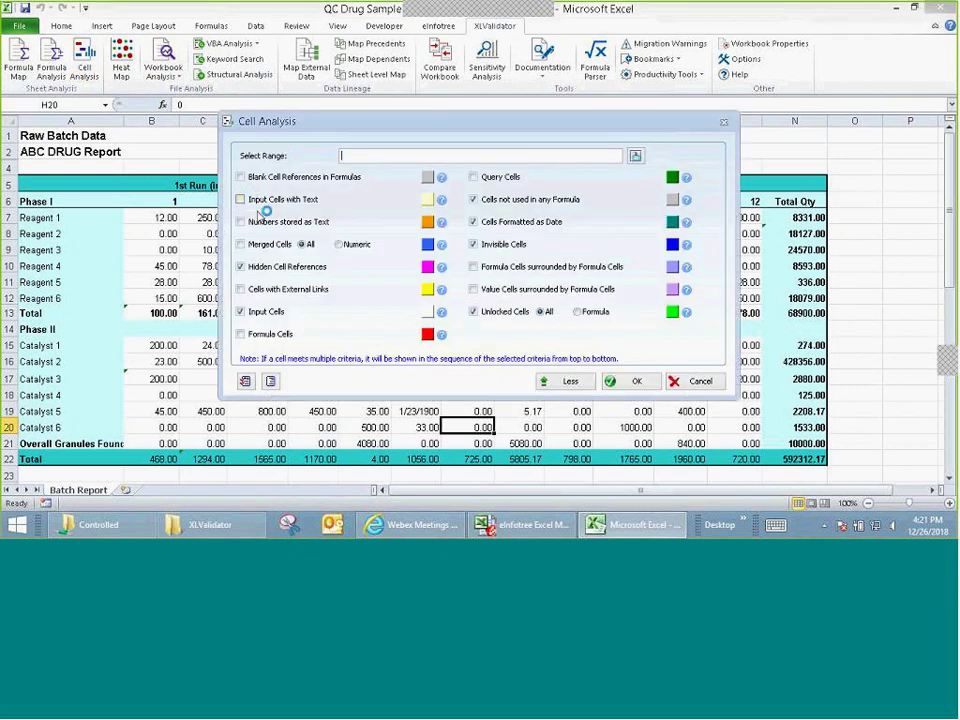
click(634, 386)
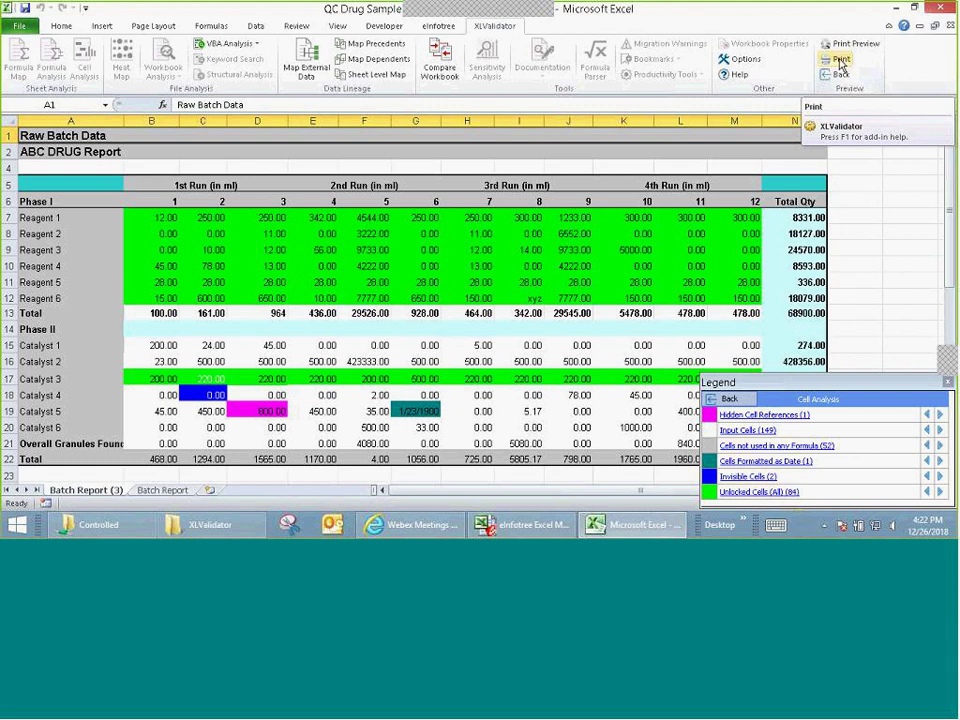
Step: Save the cell analysis to Excel as a Cell Analysis workbook on the Desktop
click(840, 60)
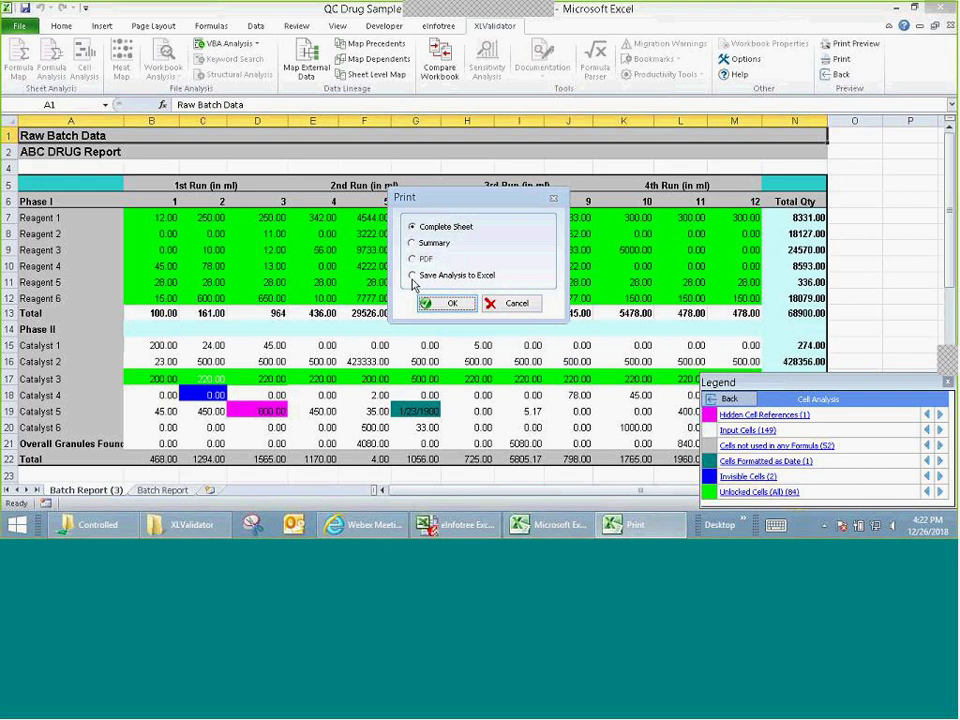
click(412, 276)
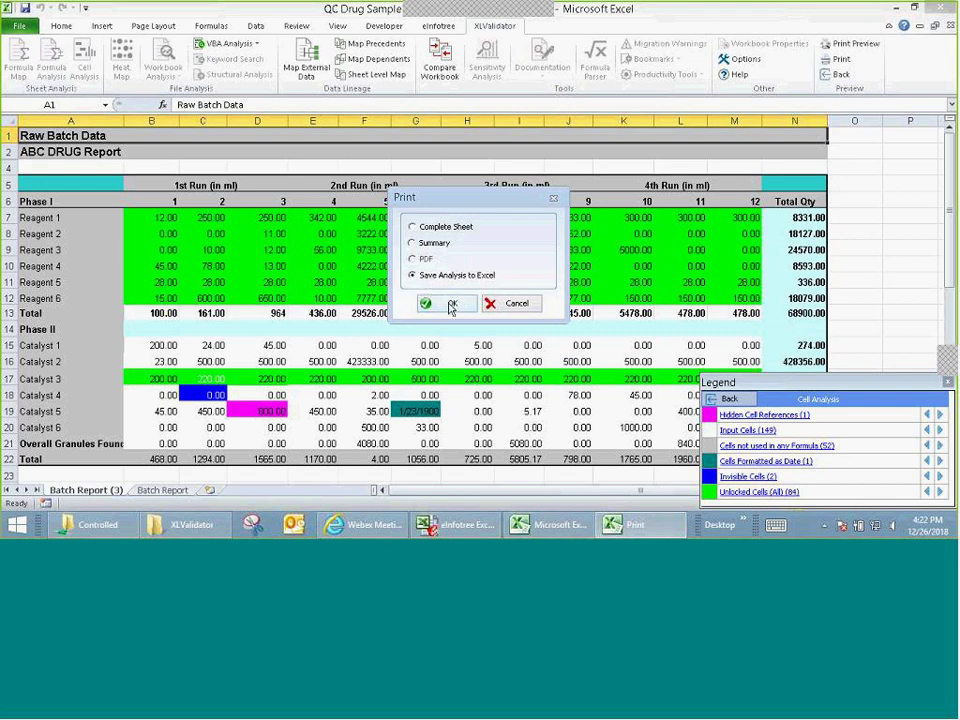
click(450, 305)
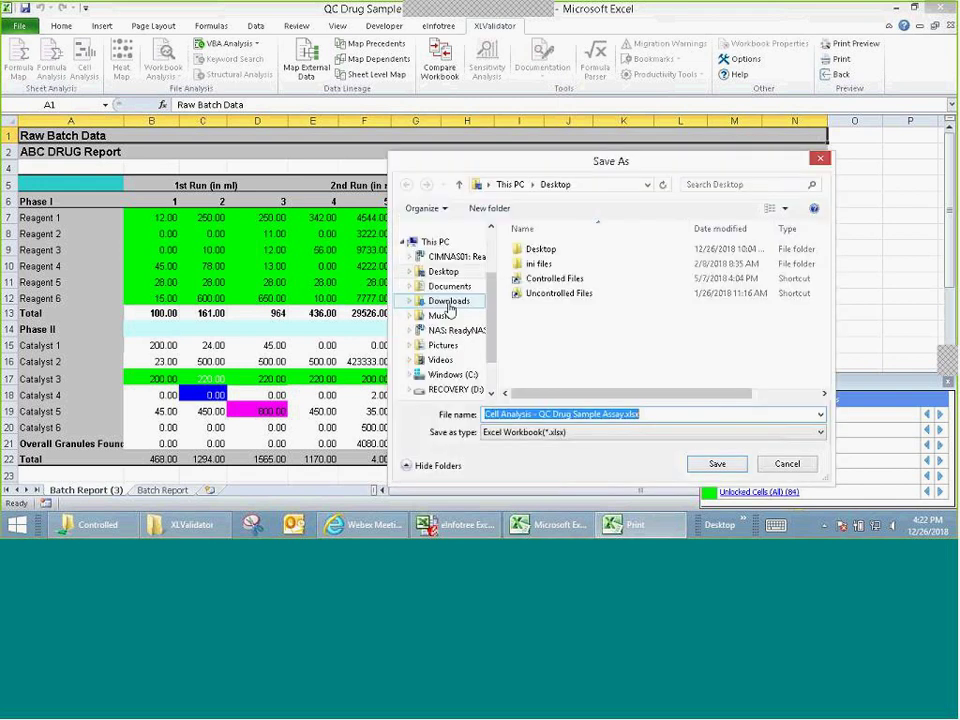
click(442, 272)
click(726, 464)
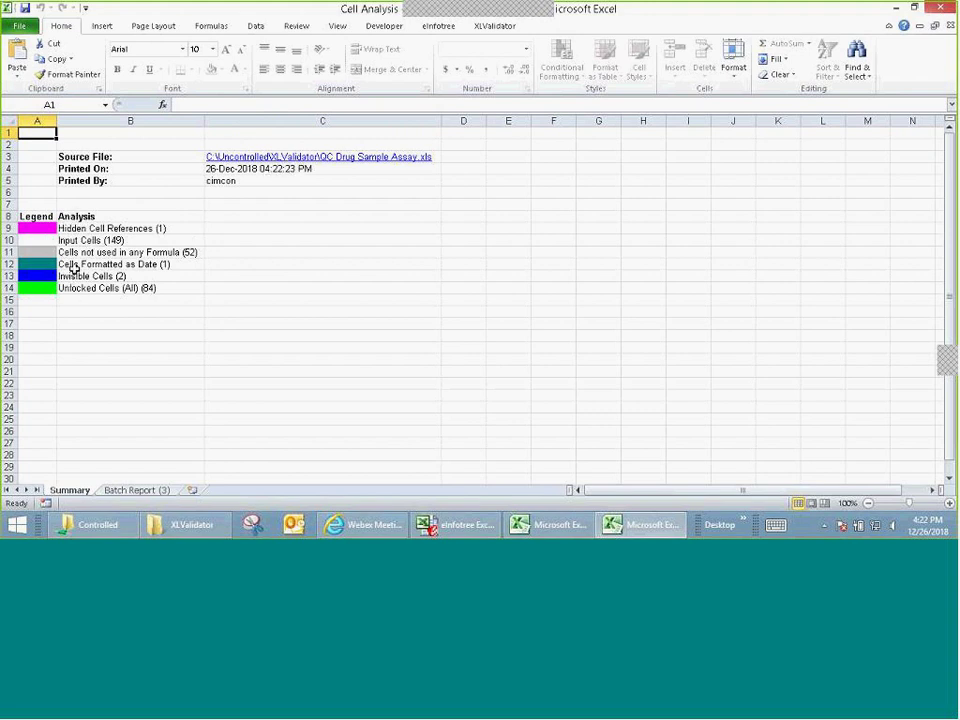
Step: Review the colour-coded Batch Report (3) sheet, then close the Cell Analysis workbook
click(140, 490)
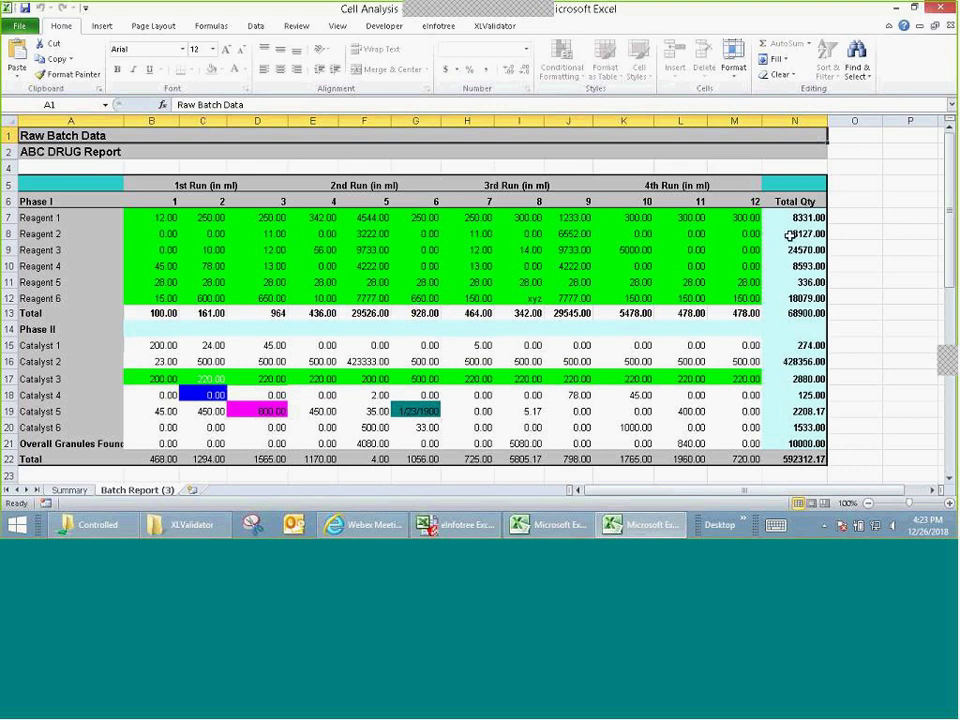
click(949, 26)
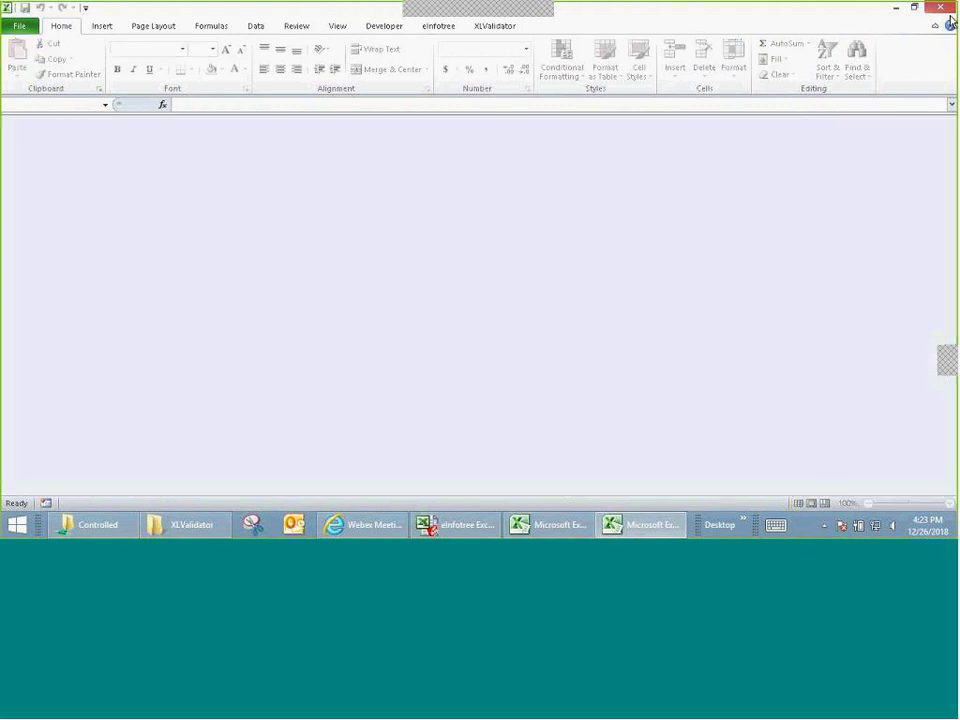
Step: Close the empty Excel window and the Legend panel to clear the analysis colouring
click(940, 7)
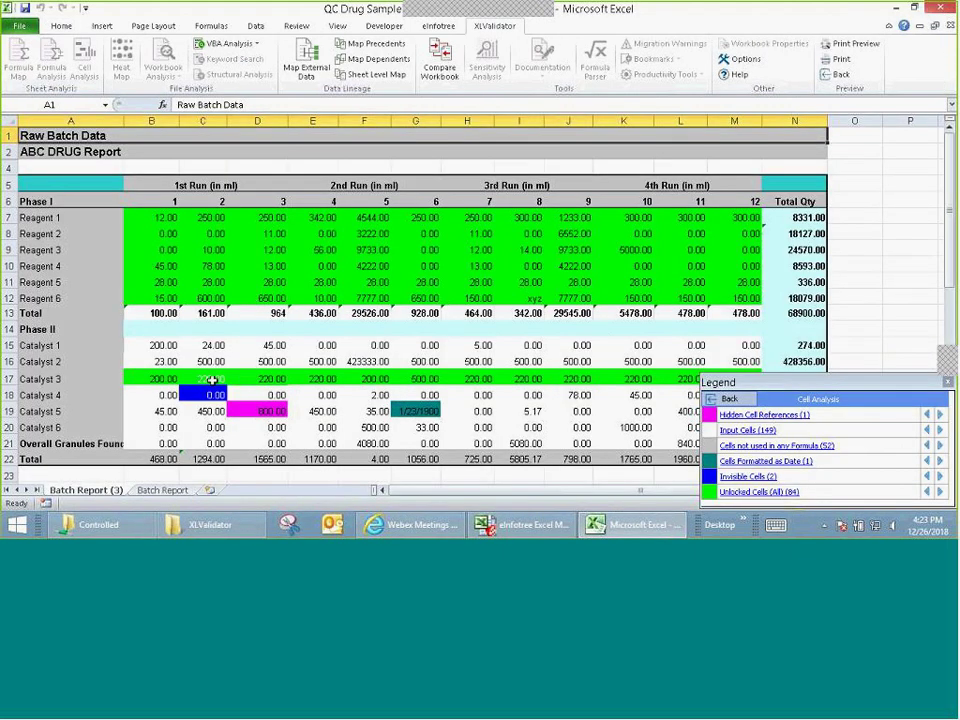
click(757, 401)
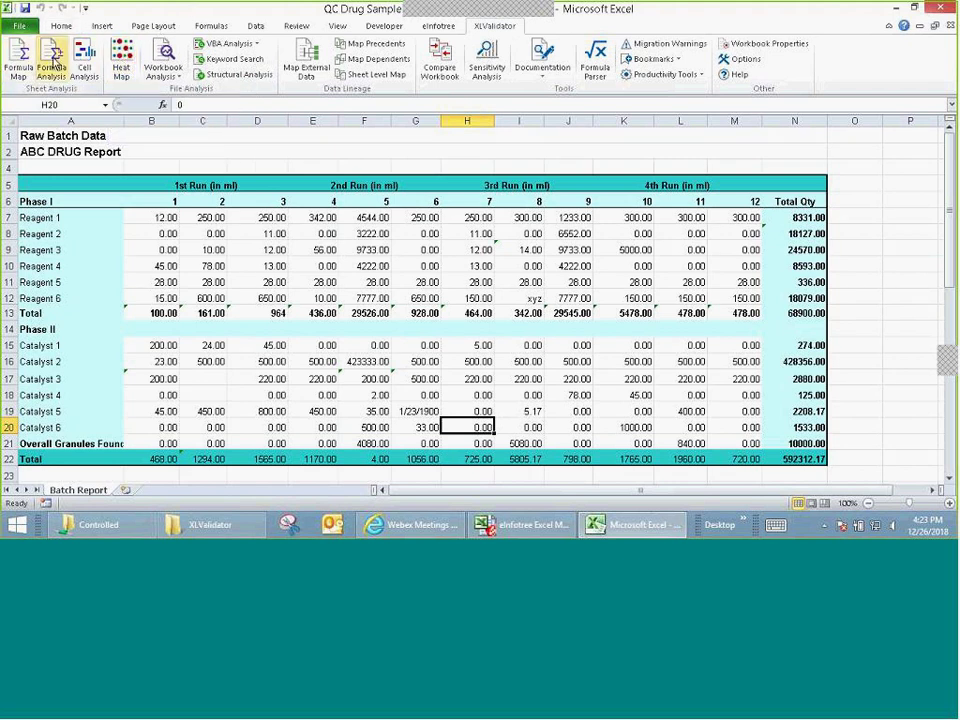
Step: Generate an Excel Workbook Analysis Report, after checking the Hidden Information and Structural Analysis options
click(165, 60)
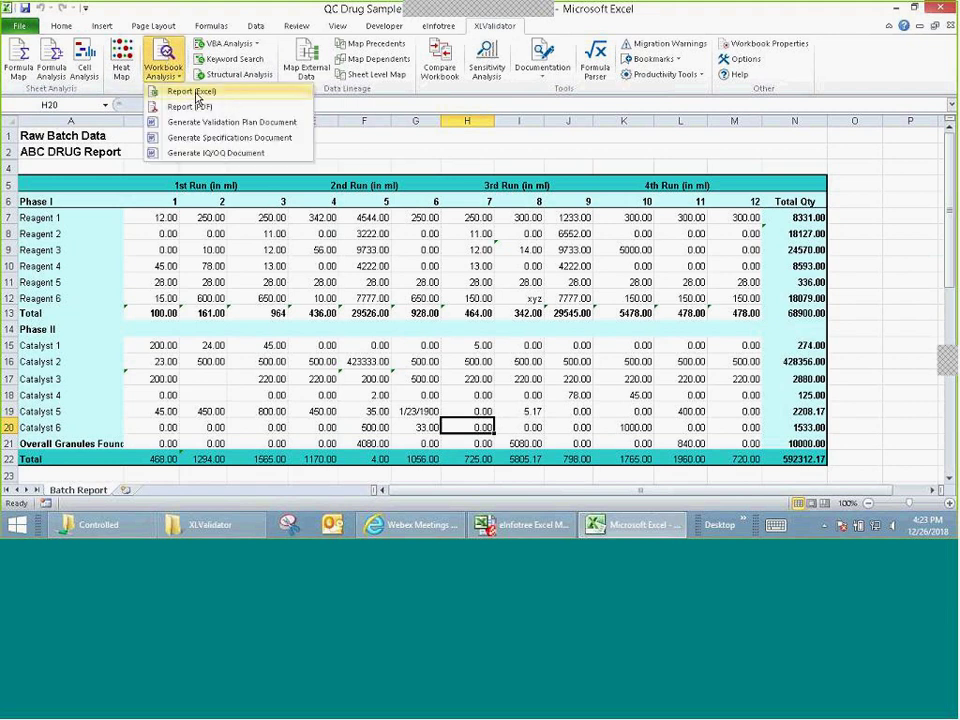
click(185, 93)
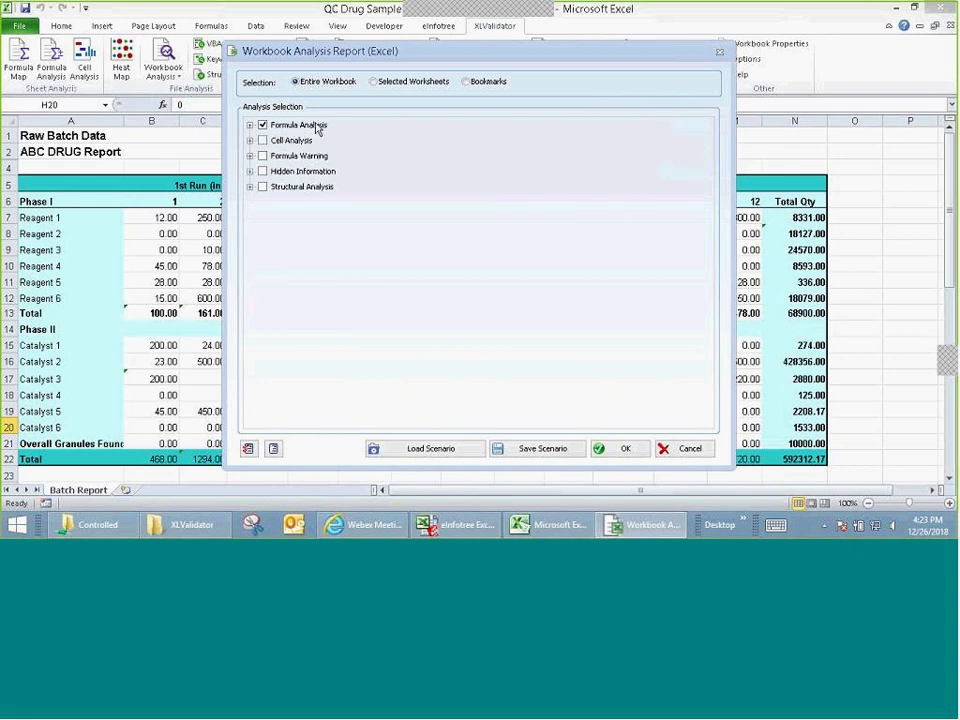
click(250, 171)
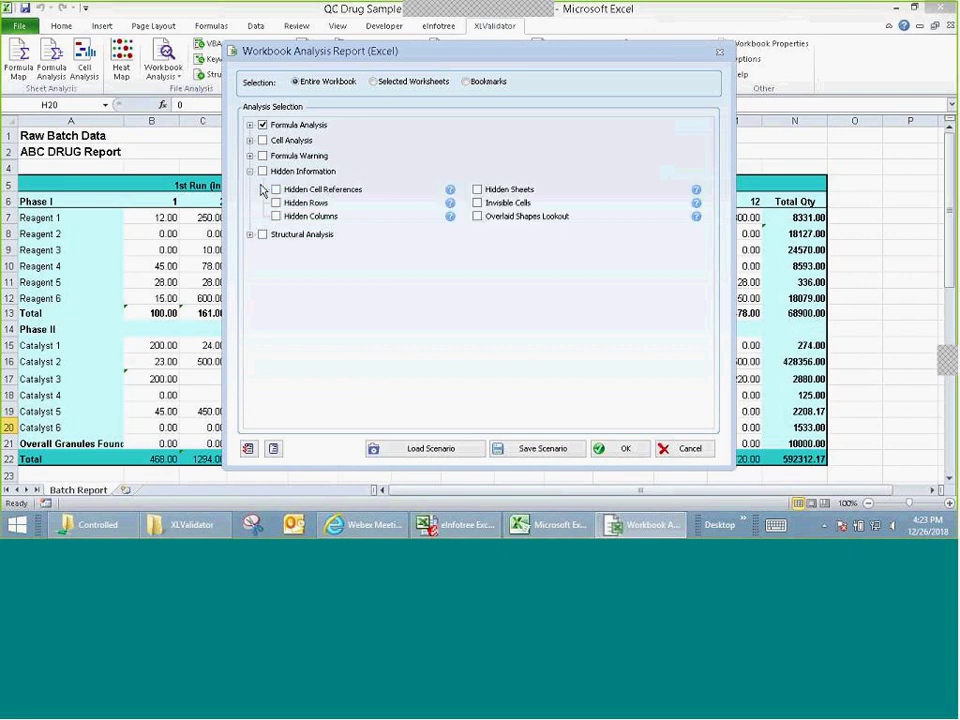
click(250, 171)
click(250, 187)
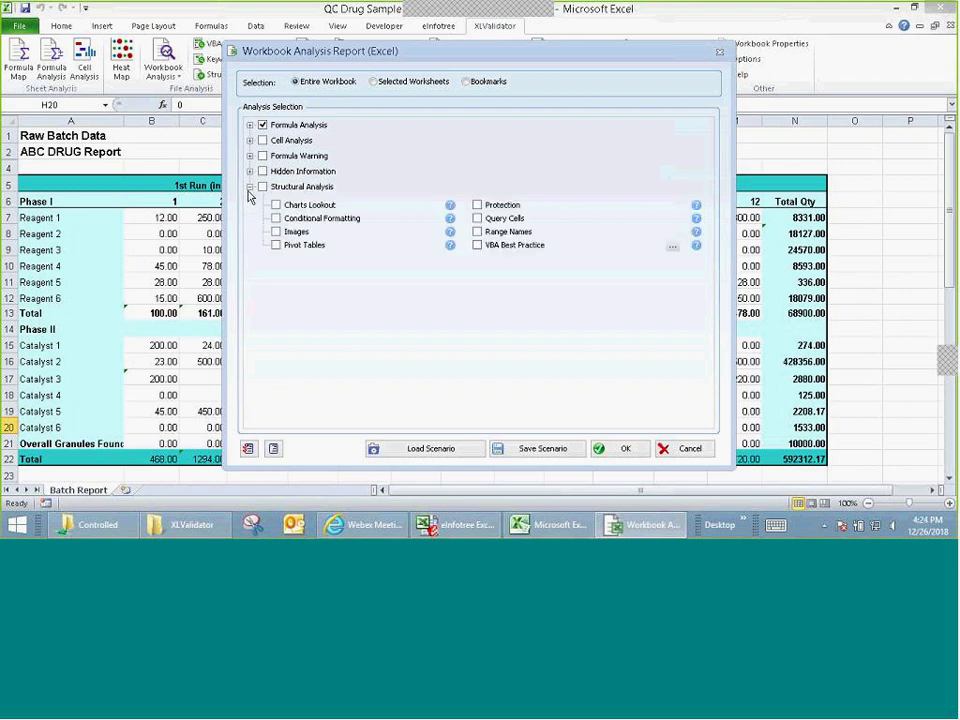
click(251, 187)
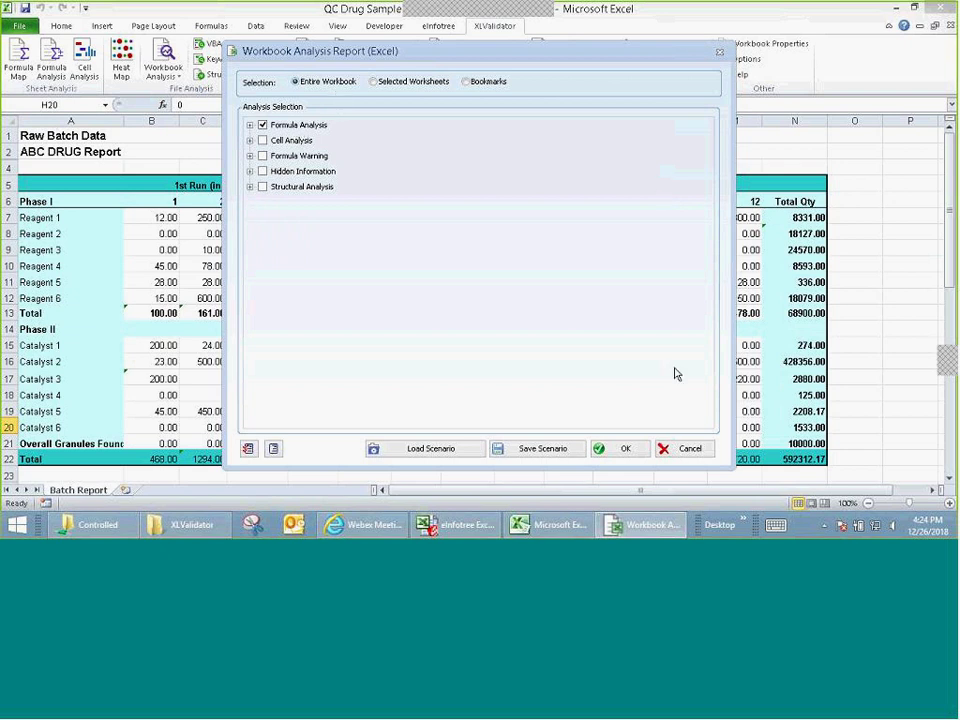
click(620, 450)
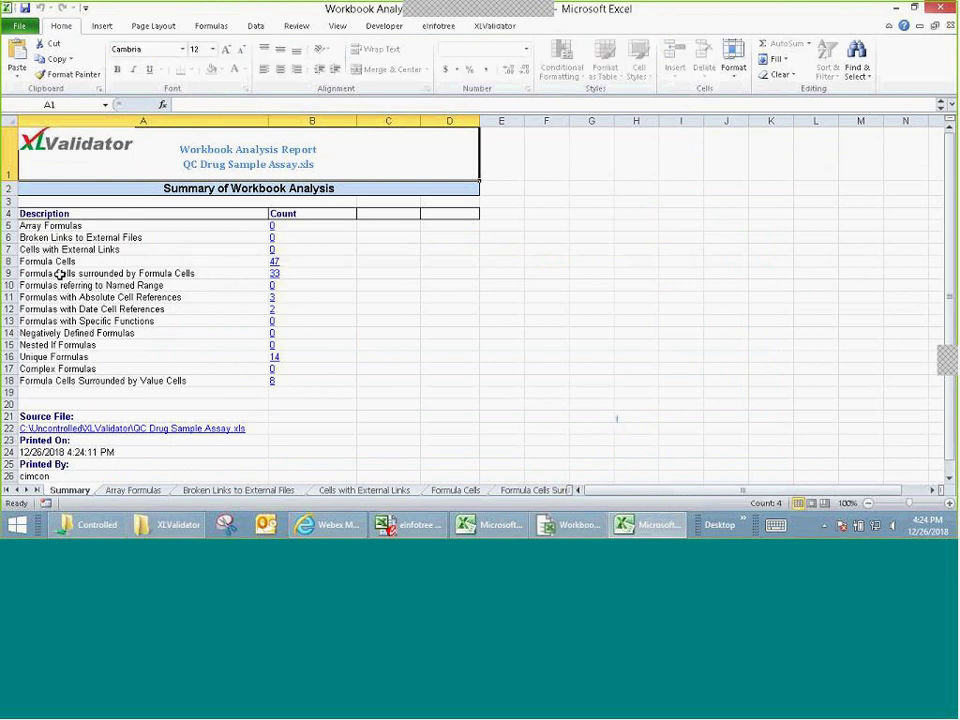
Step: Review the list of 47 formula cells, then return to the Summary sheet
click(272, 262)
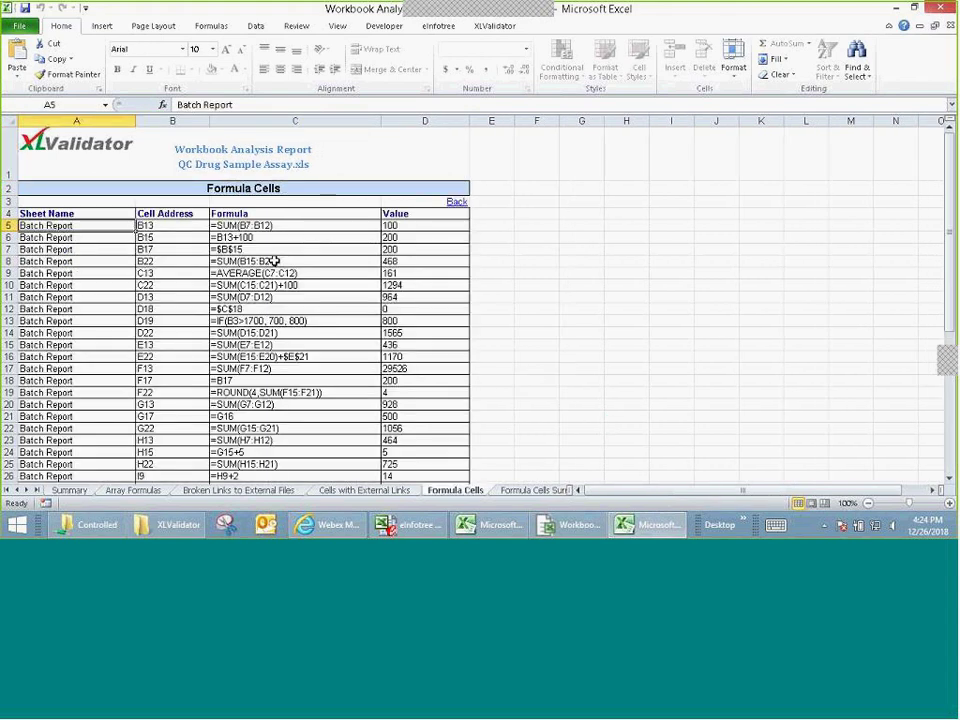
scroll(386, 322, down, 8)
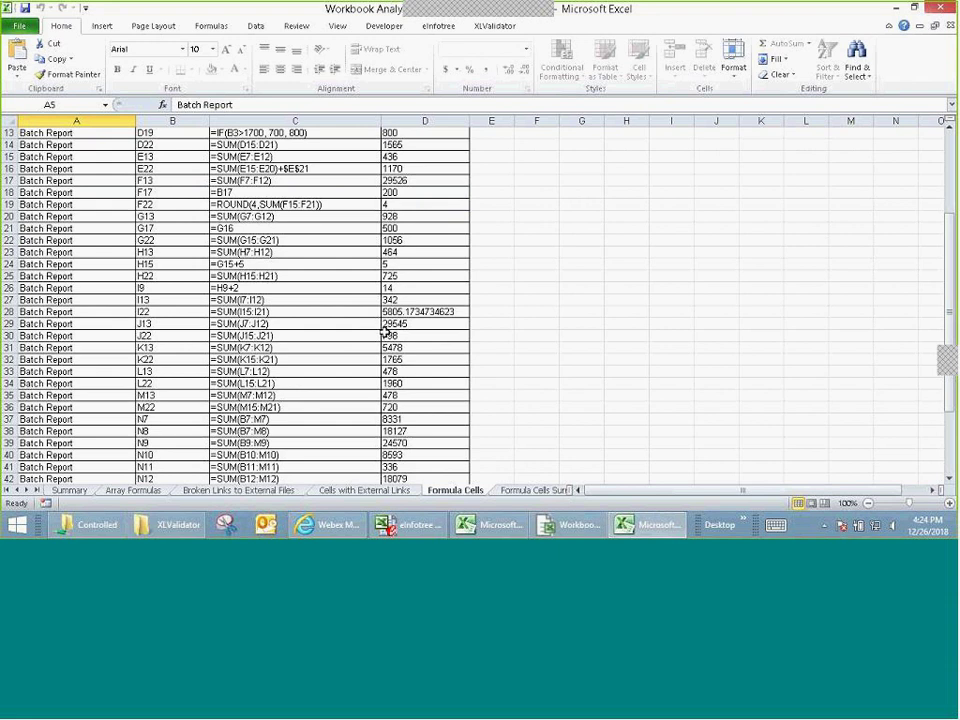
scroll(396, 420, down, 3)
scroll(400, 311, up, 11)
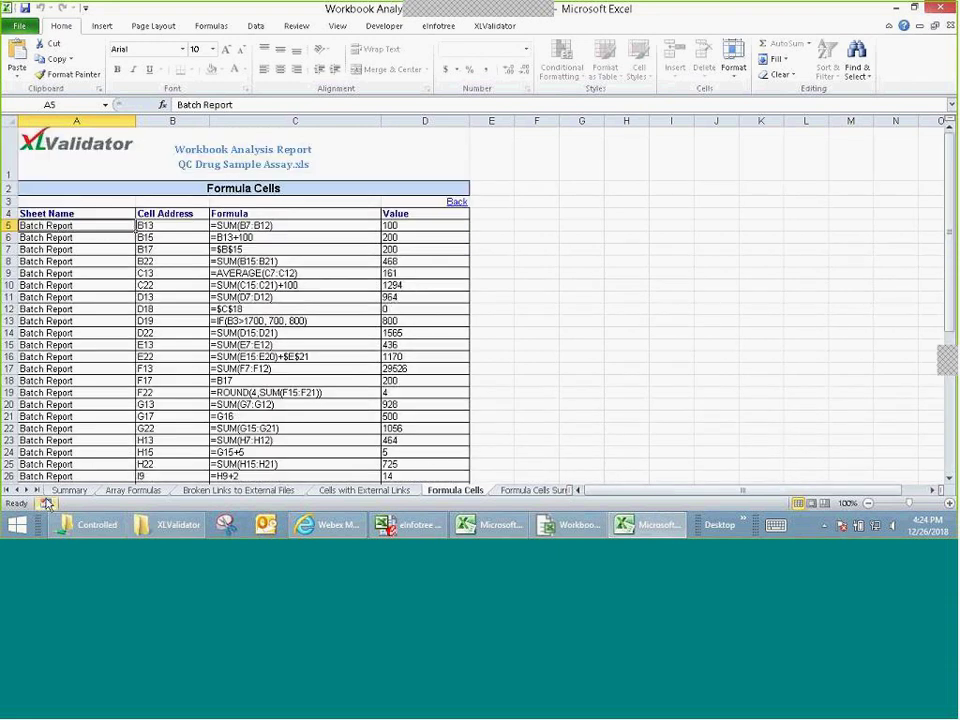
click(69, 490)
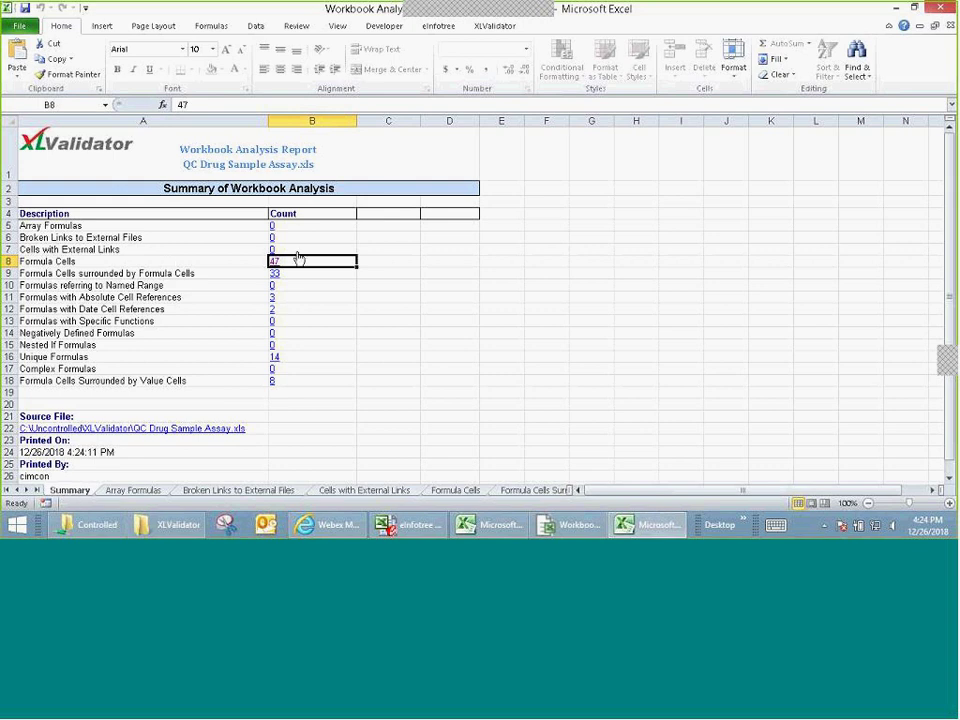
Step: Review the 14 unique formulas, then close the analysis report workbook
click(274, 357)
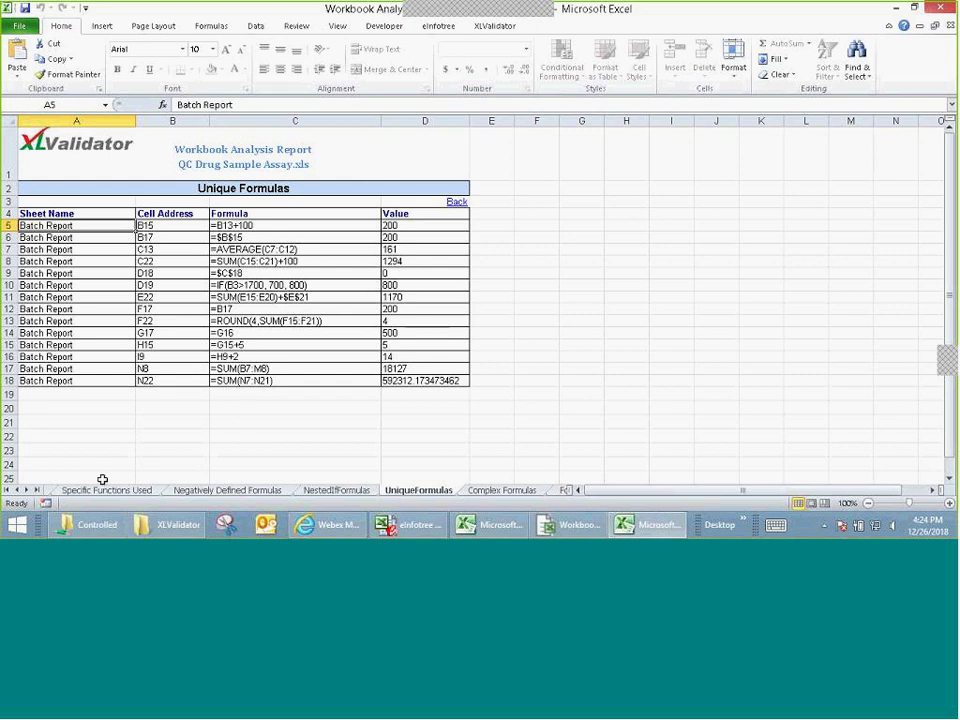
click(457, 202)
scroll(304, 369, down, 3)
scroll(379, 306, up, 3)
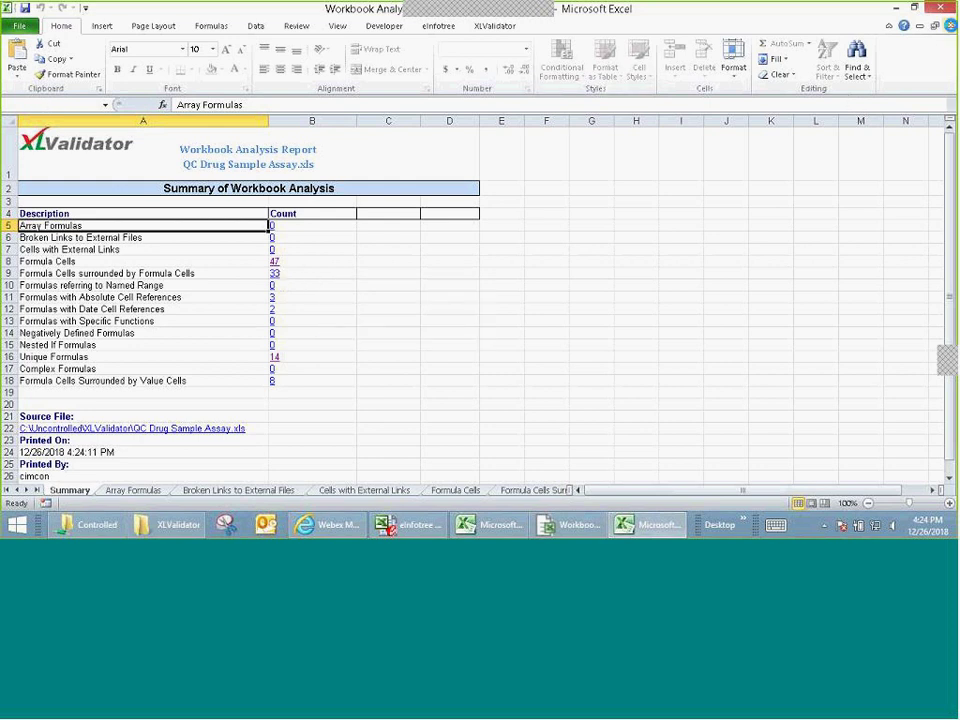
click(951, 26)
Step: Close the leftover Excel window and report options, then open the Workbook Analysis output list
click(945, 9)
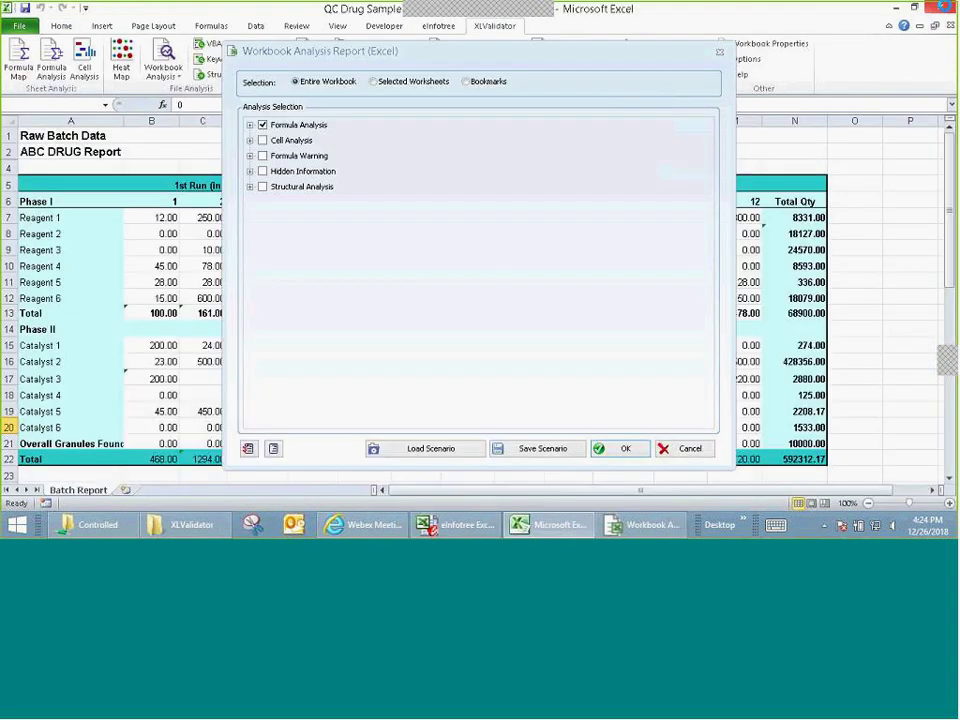
click(720, 52)
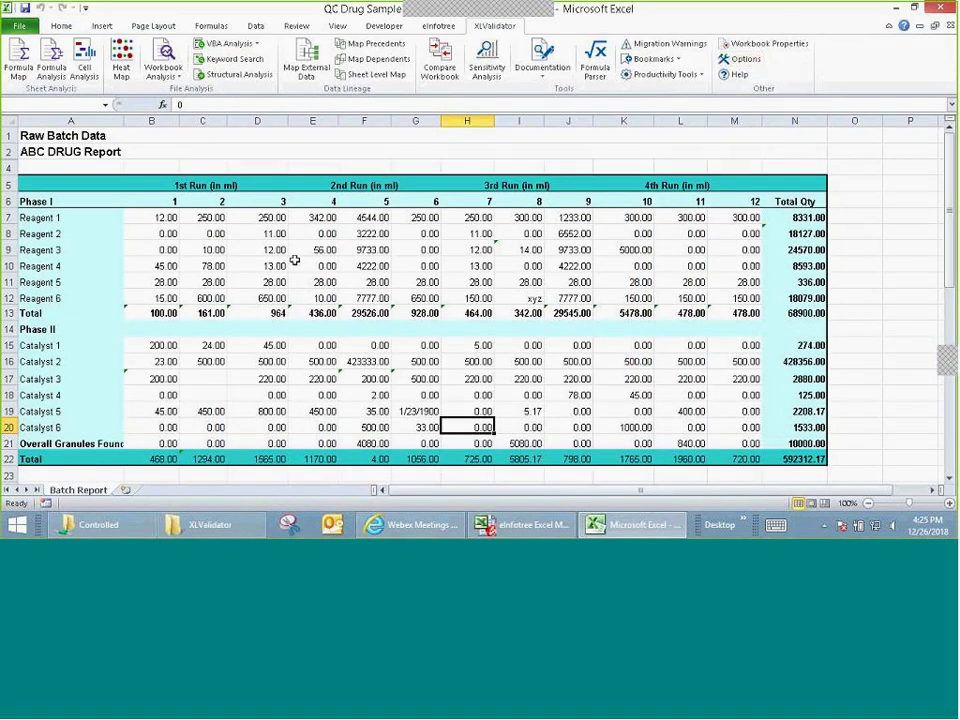
click(160, 68)
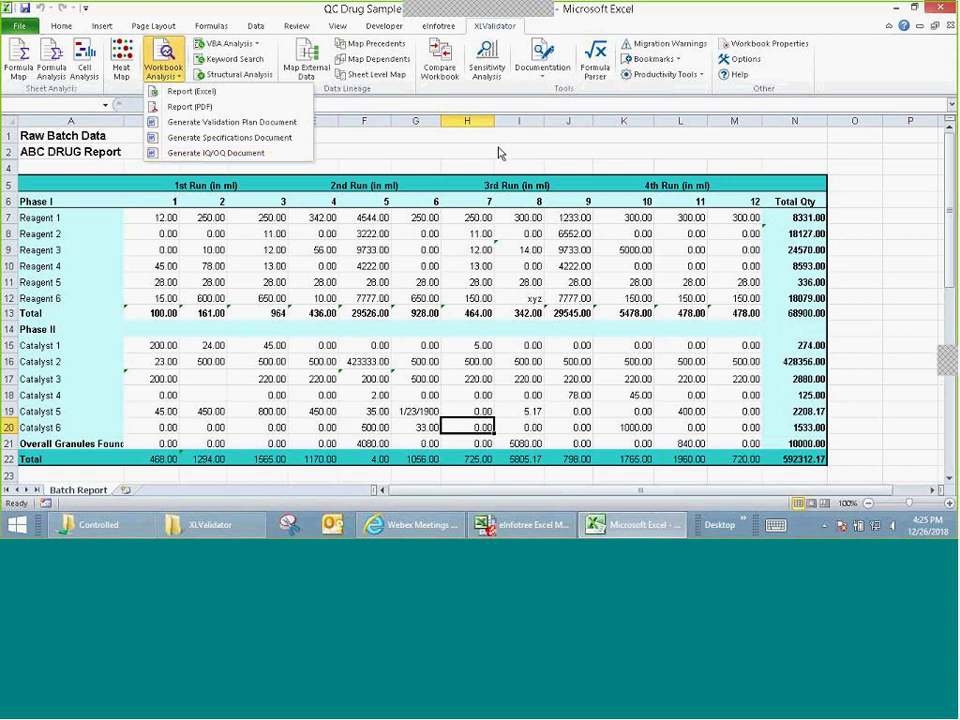
Step: Review and cancel the IQ/OQ document options, then open the sample IQOQ Document in Word
click(257, 154)
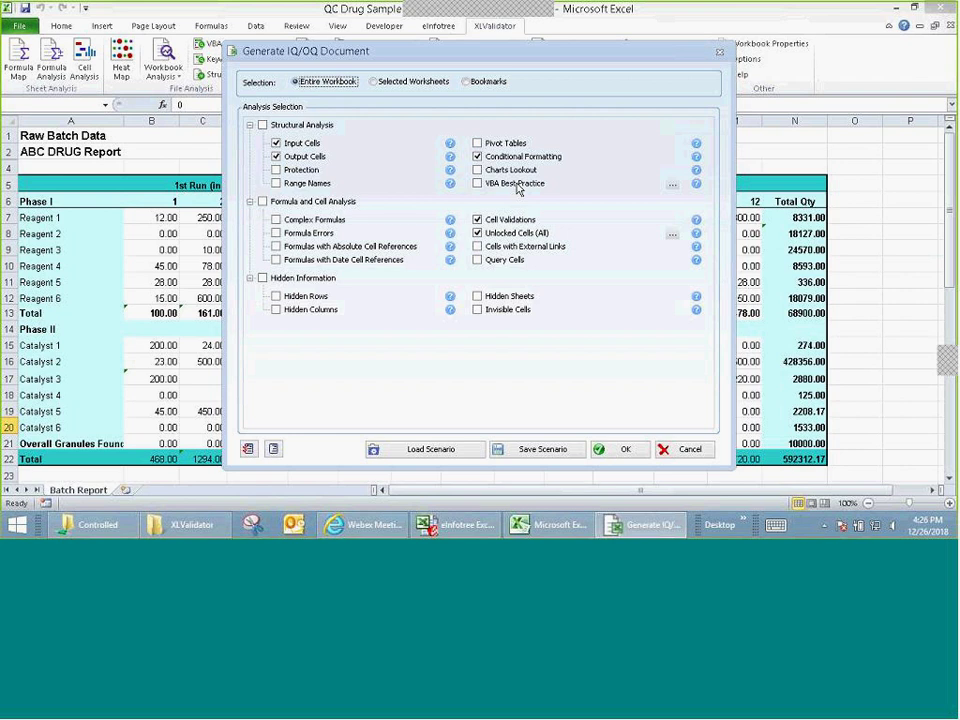
click(689, 449)
click(896, 8)
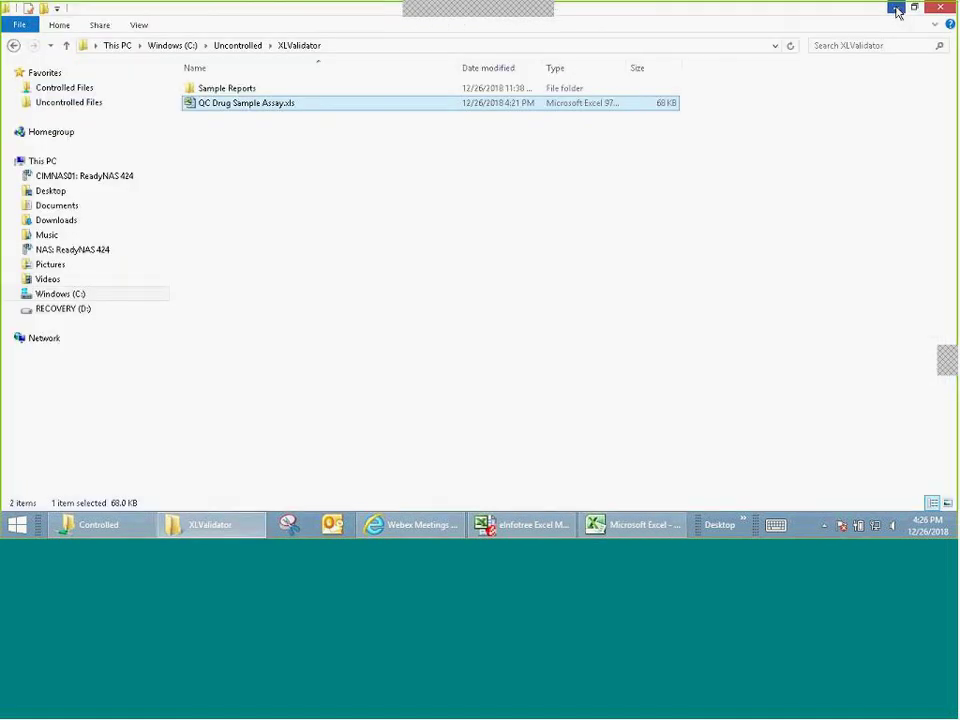
double_click(237, 91)
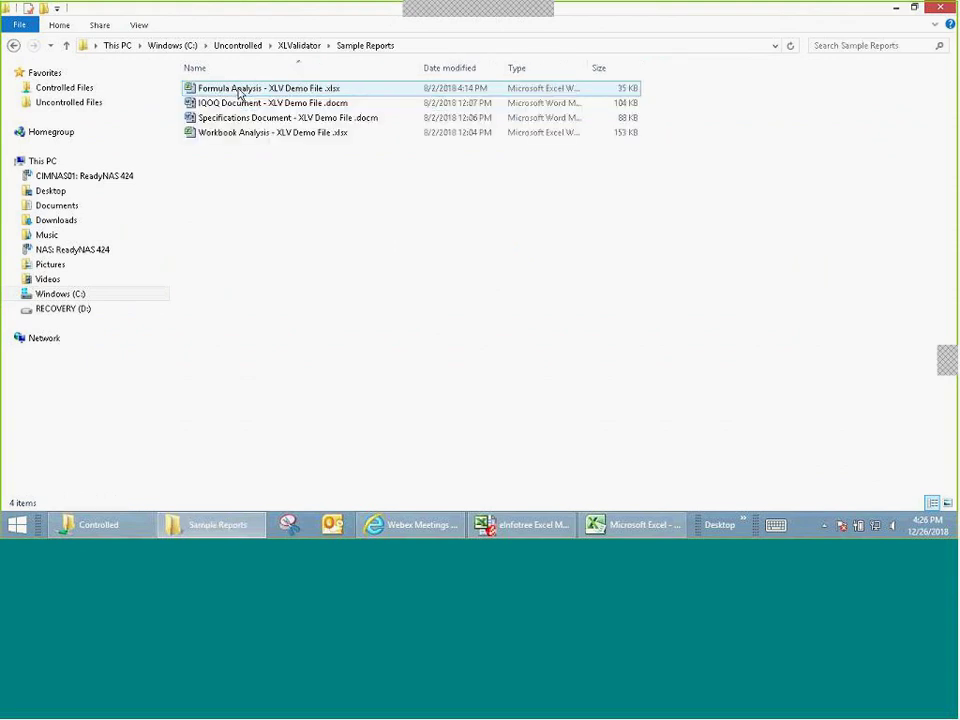
double_click(241, 104)
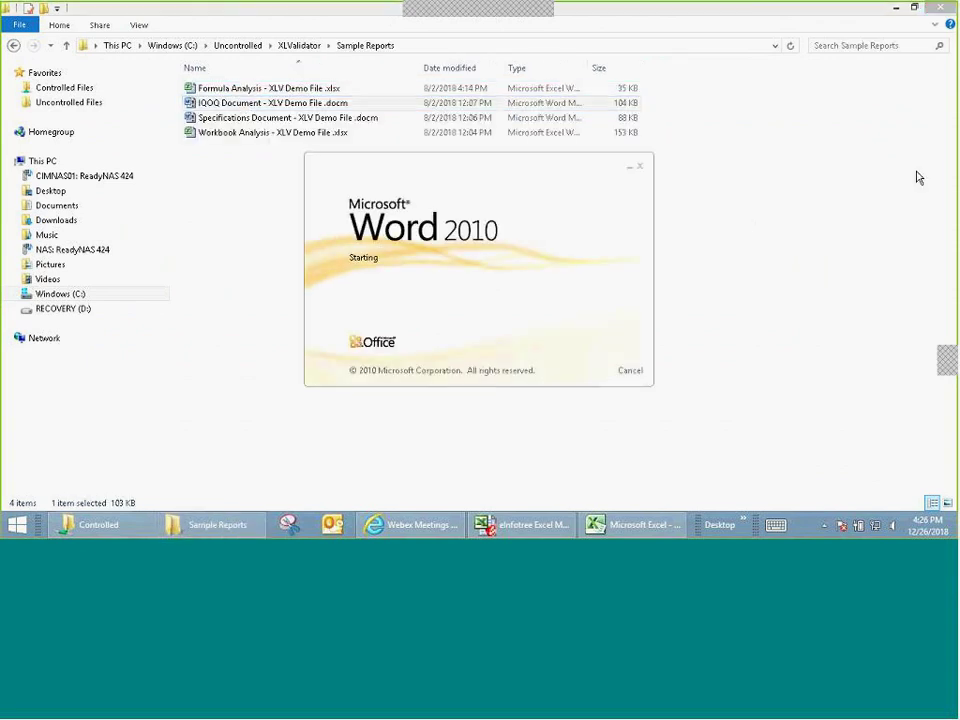
scroll(919, 174, up, 10)
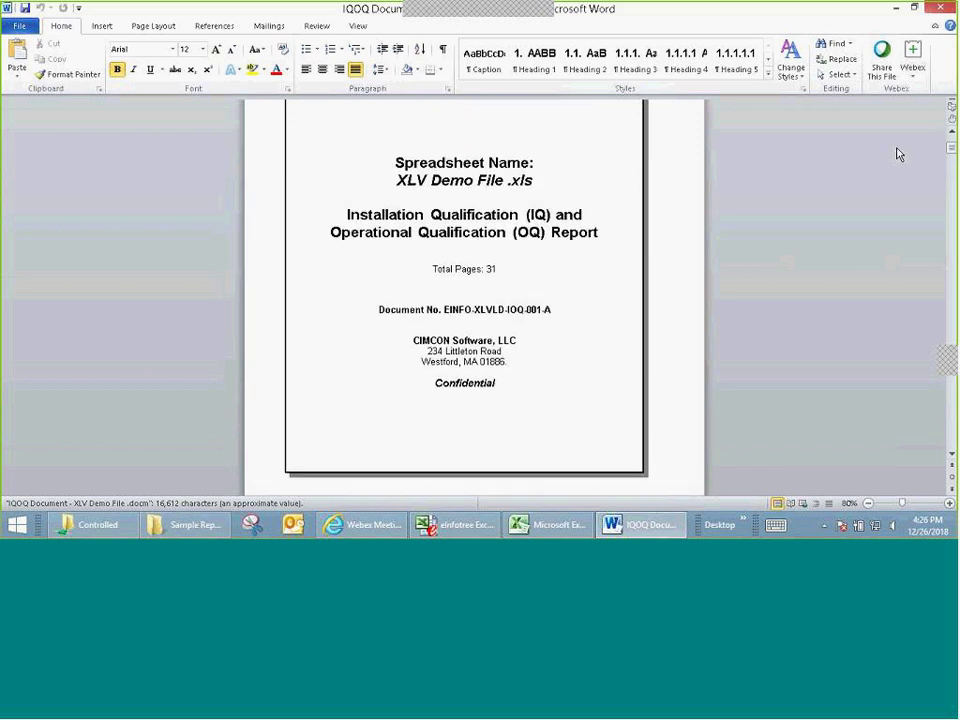
Step: Scroll past the signature table and confidentiality notice to the Table of Contents on page 4
scroll(898, 150, up, 3)
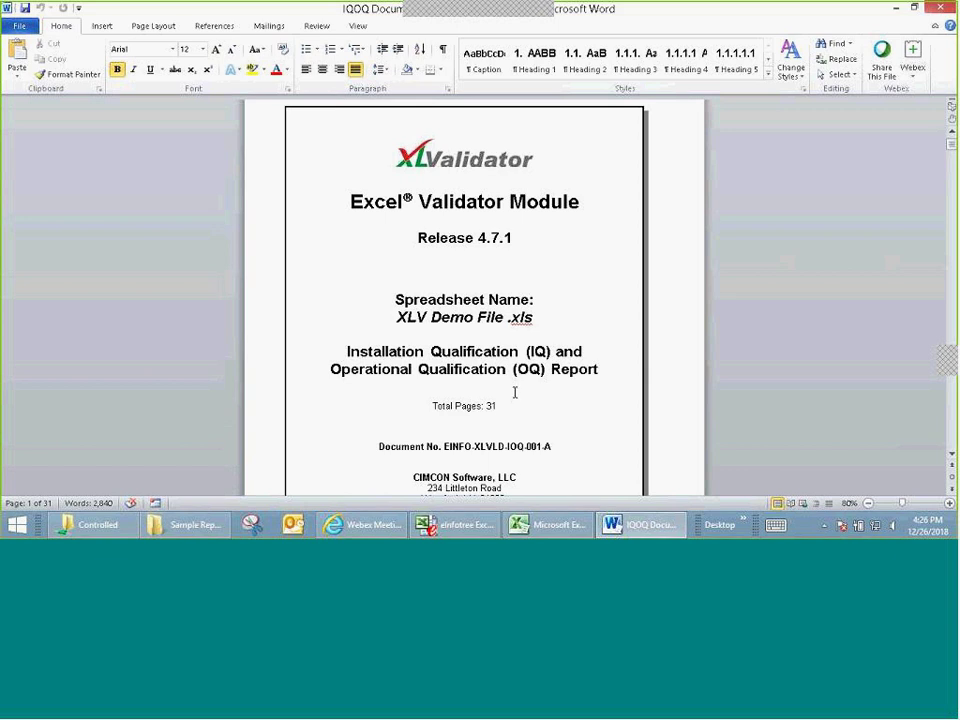
scroll(514, 377, down, 3)
scroll(517, 352, down, 3)
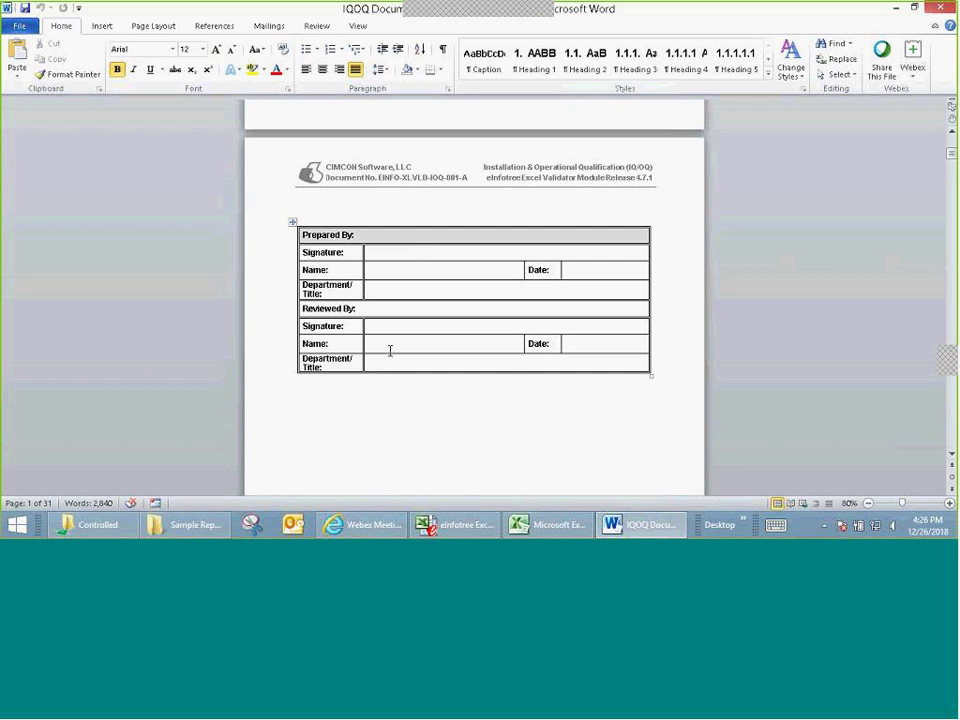
scroll(391, 349, down, 5)
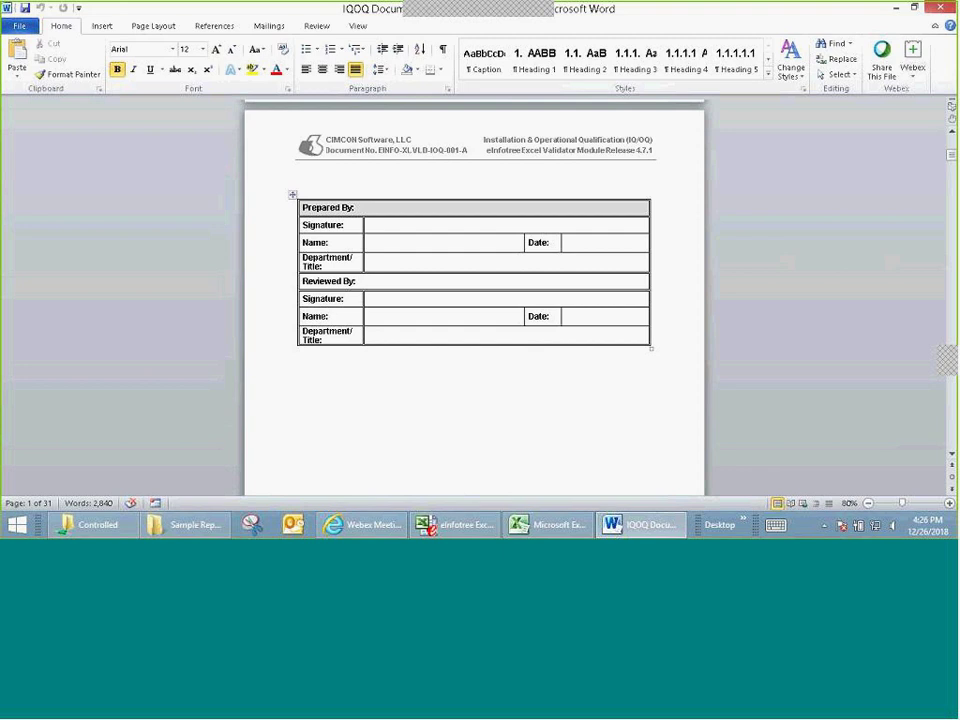
scroll(532, 206, down, 5)
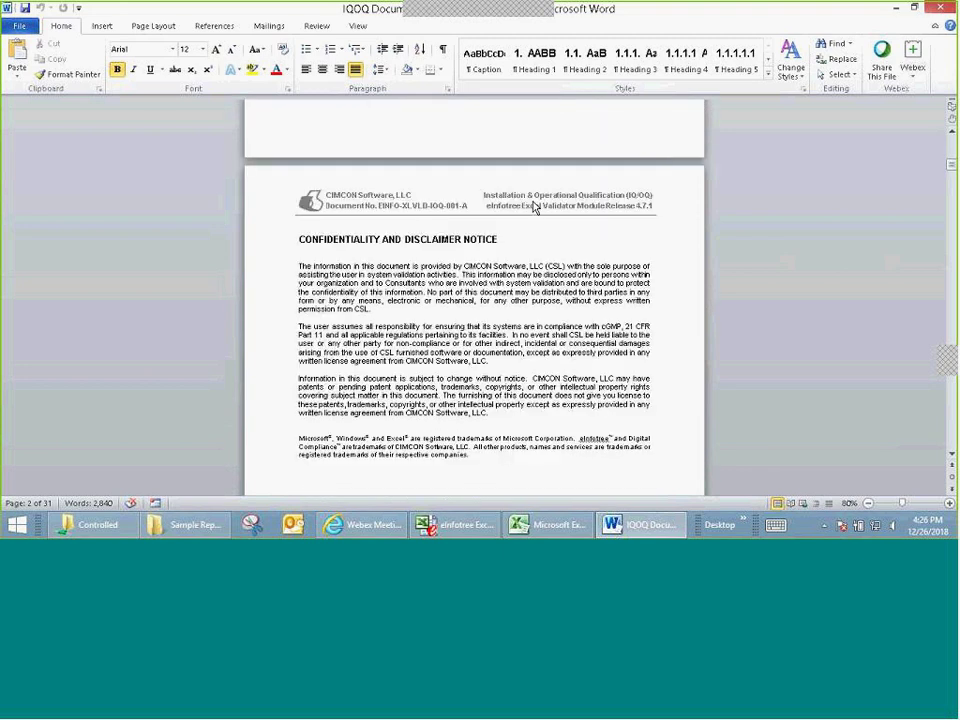
scroll(534, 206, down, 1)
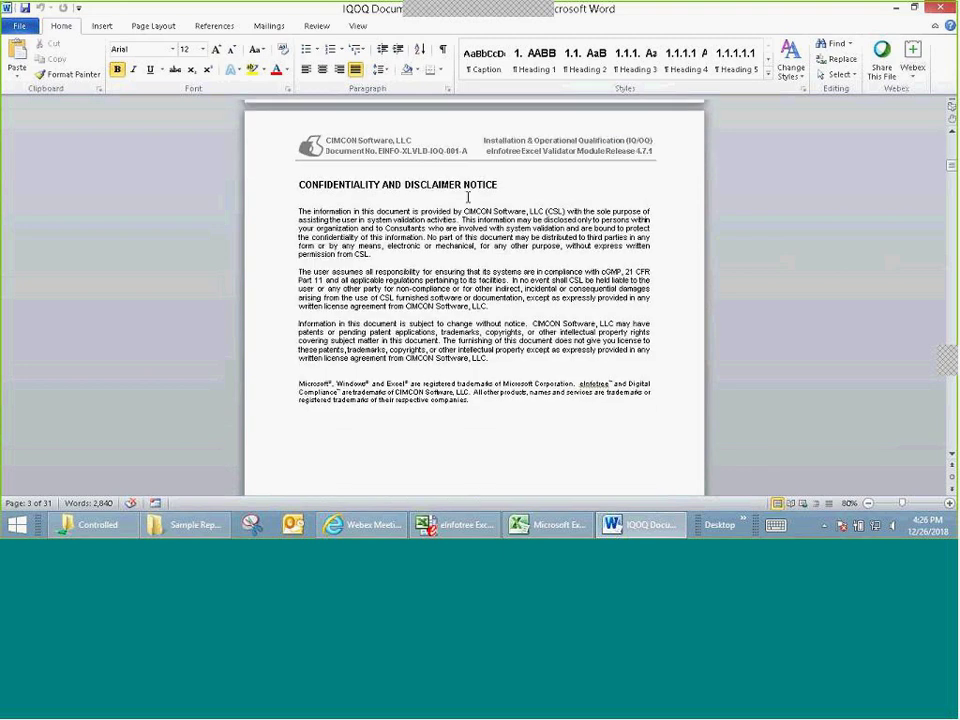
scroll(476, 193, down, 1)
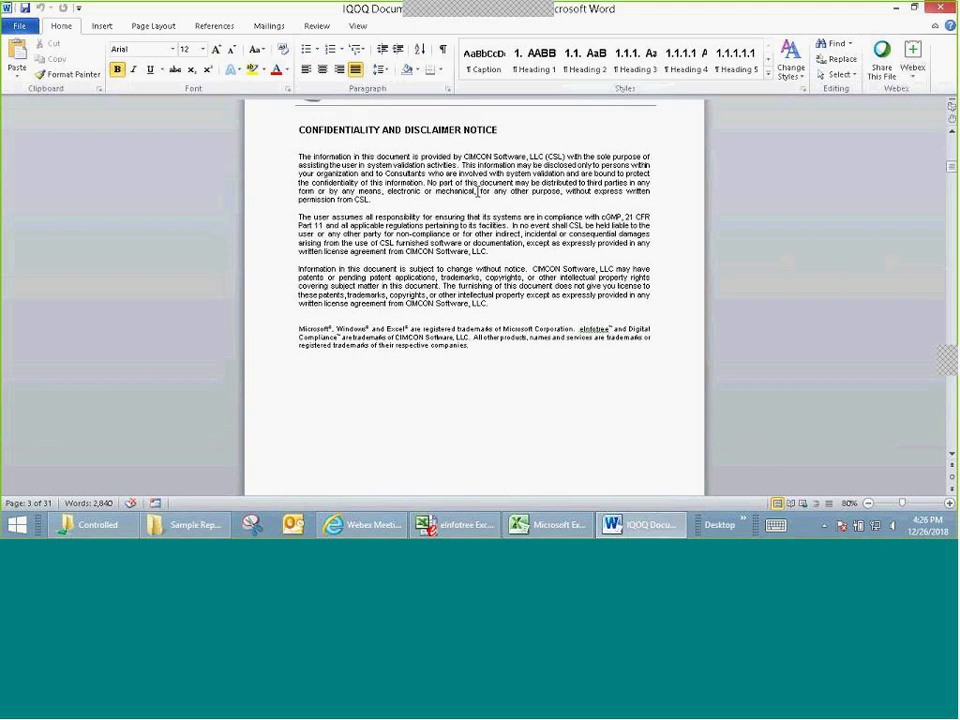
scroll(477, 192, down, 7)
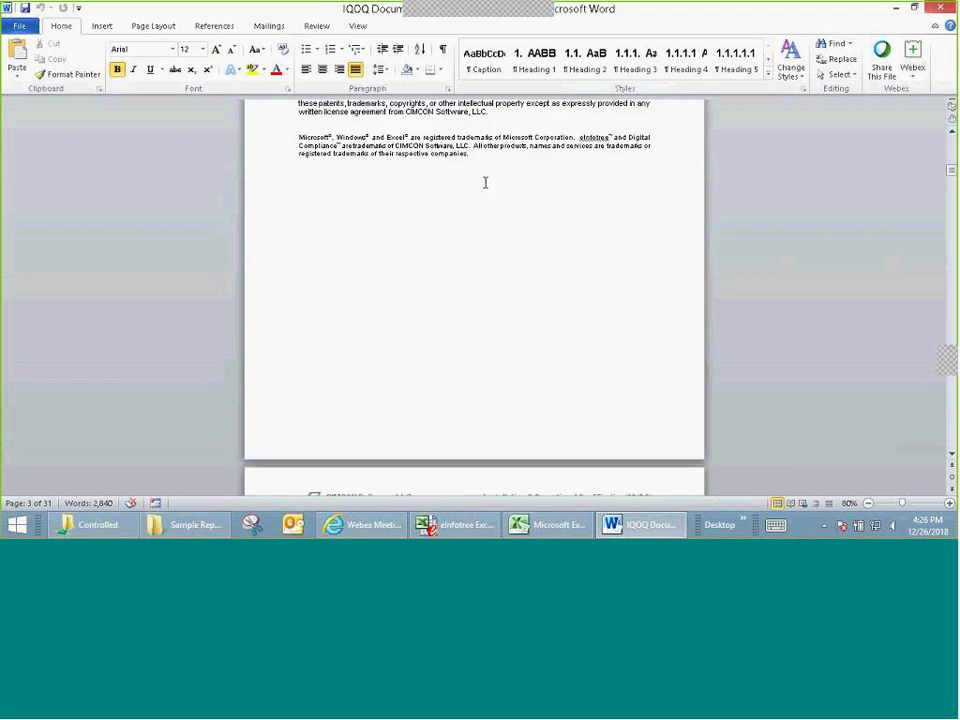
scroll(486, 186, down, 2)
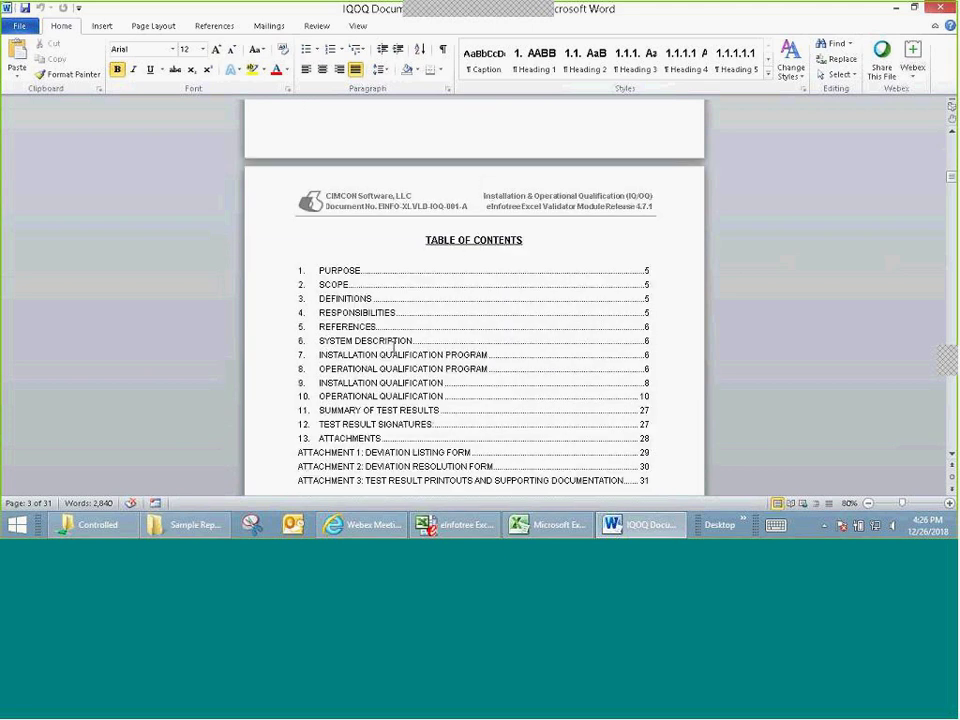
Step: Select the word DESCRIPTION in Table of Contents entry 6, then deselect it
click(383, 341)
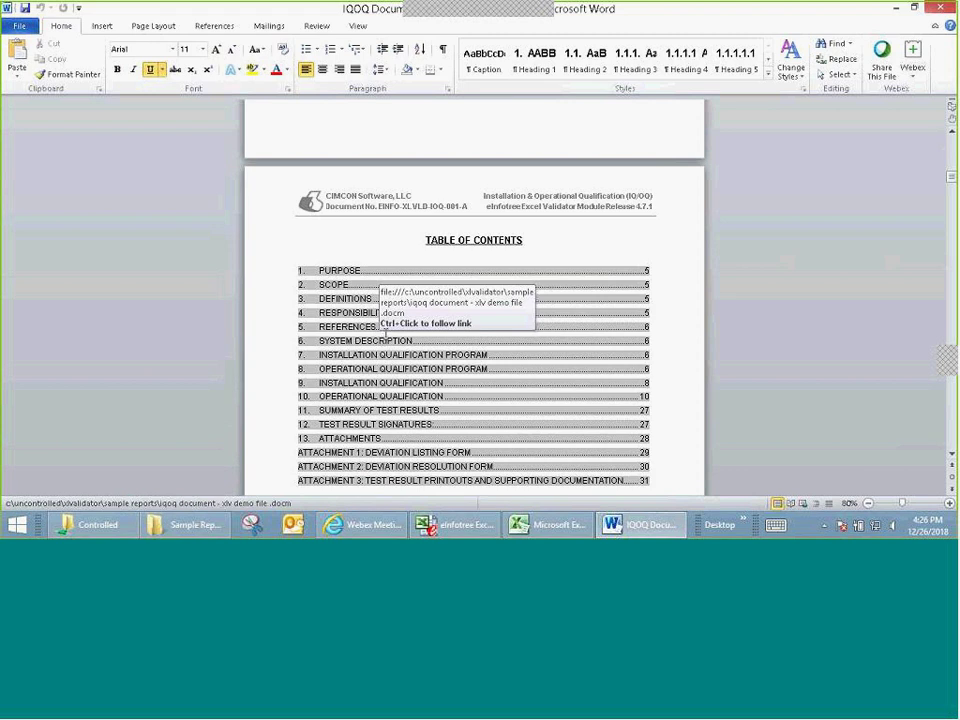
double_click(385, 338)
click(385, 339)
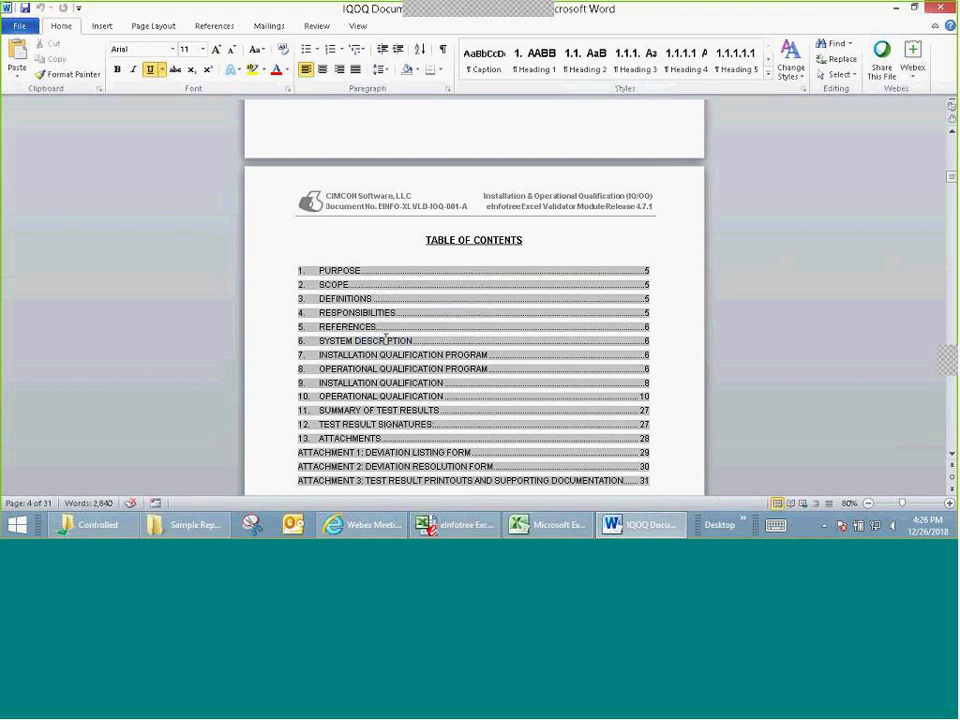
Step: Follow the SYSTEM DESCRIPTION contents link and scroll through sections 8 and 9 to Test Case 10.1 Input Cells
ctrl+click(385, 339)
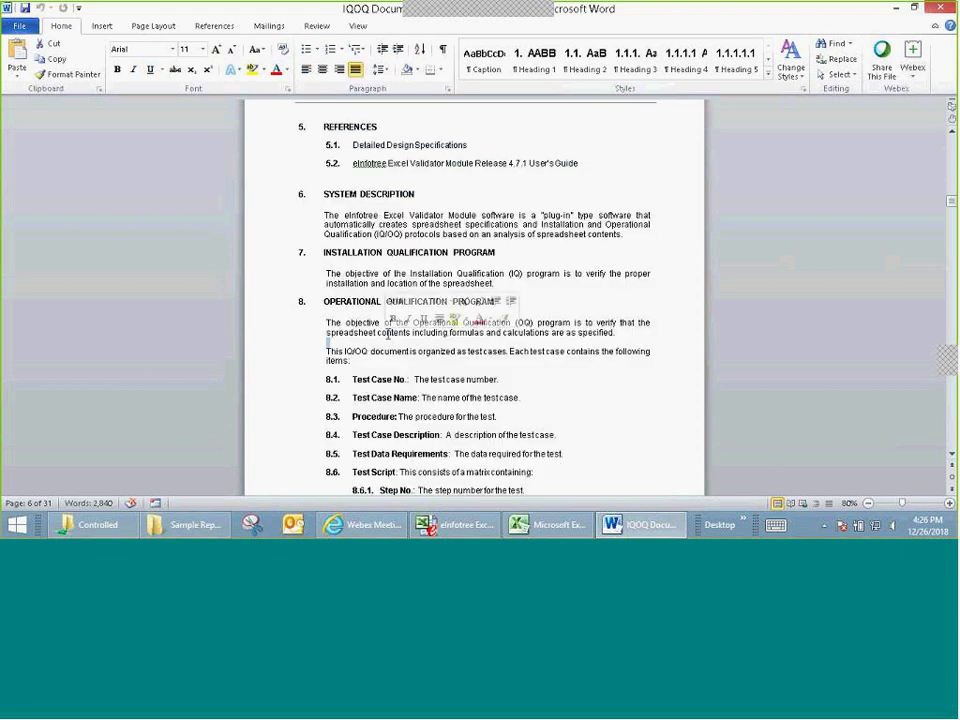
scroll(452, 277, down, 5)
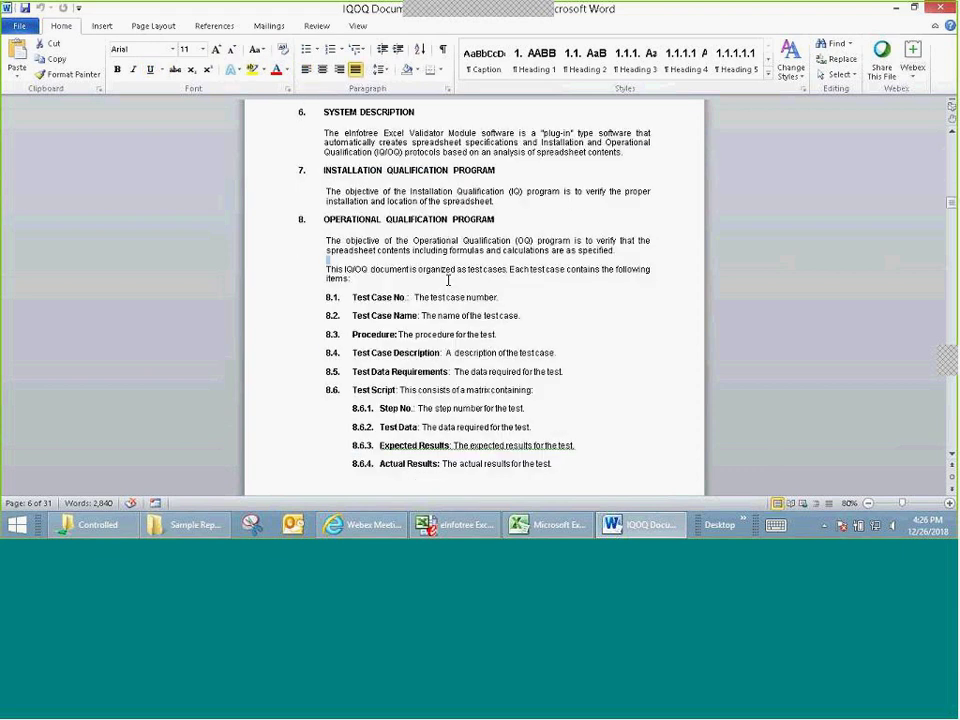
scroll(452, 277, down, 8)
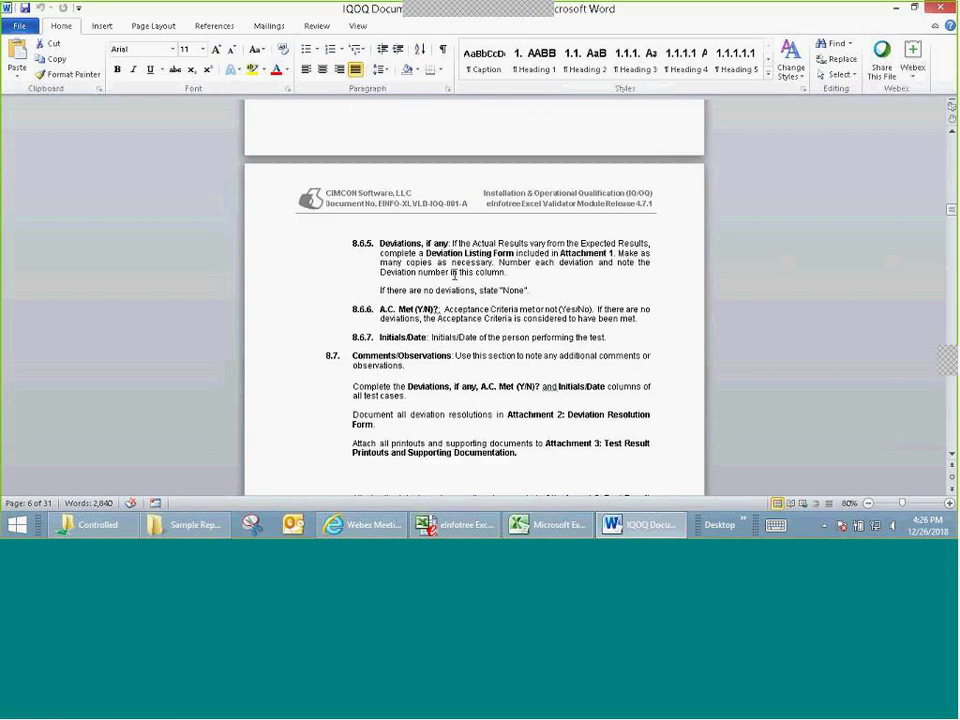
scroll(455, 273, down, 12)
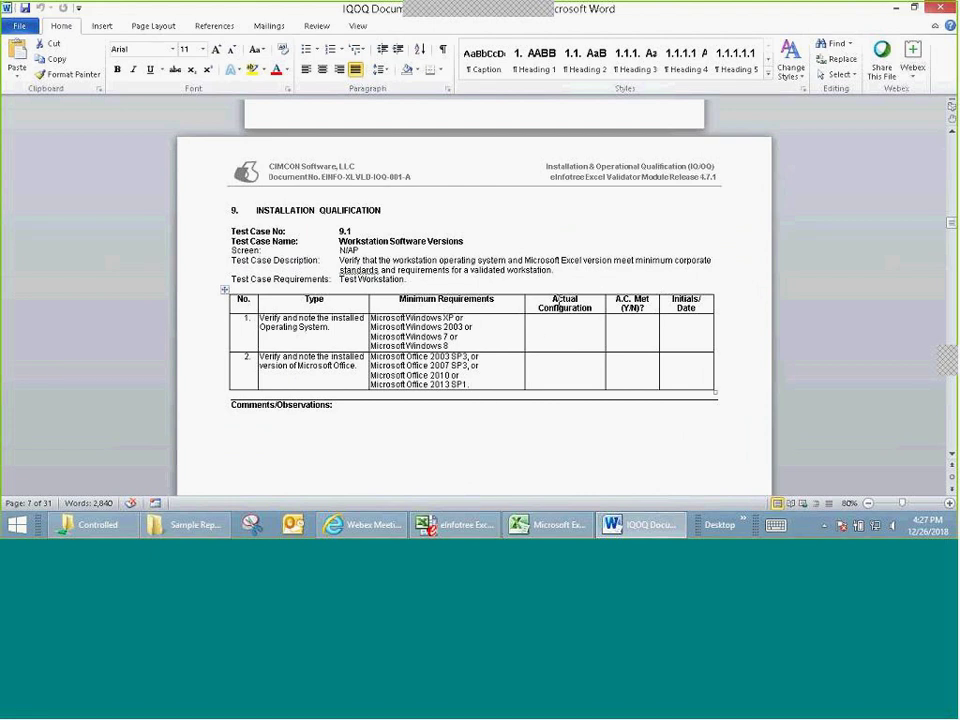
scroll(558, 298, down, 10)
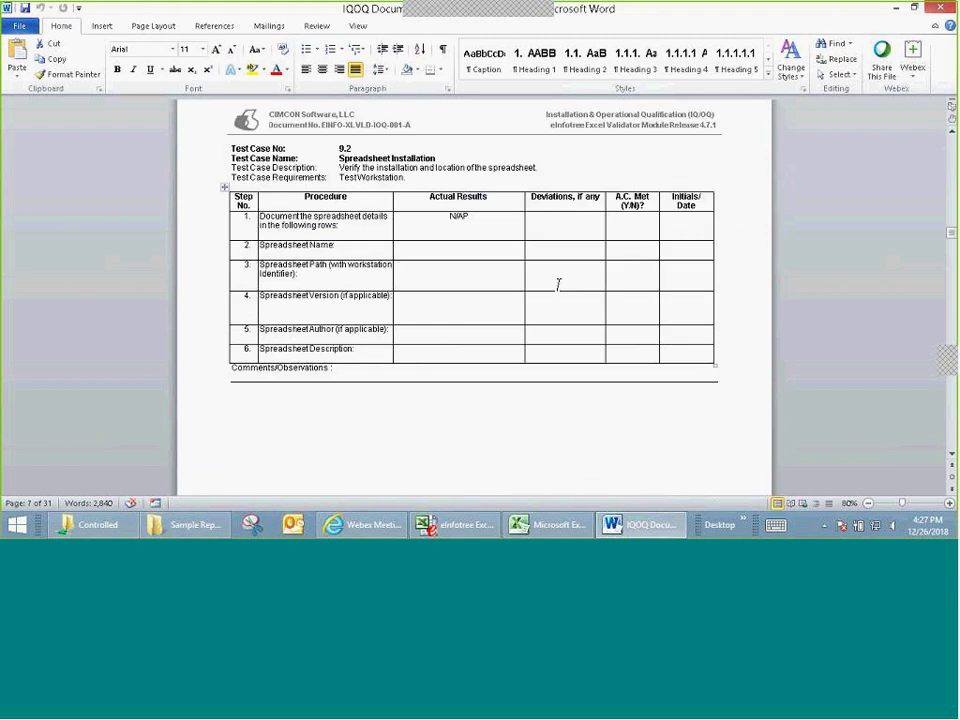
scroll(557, 280, down, 6)
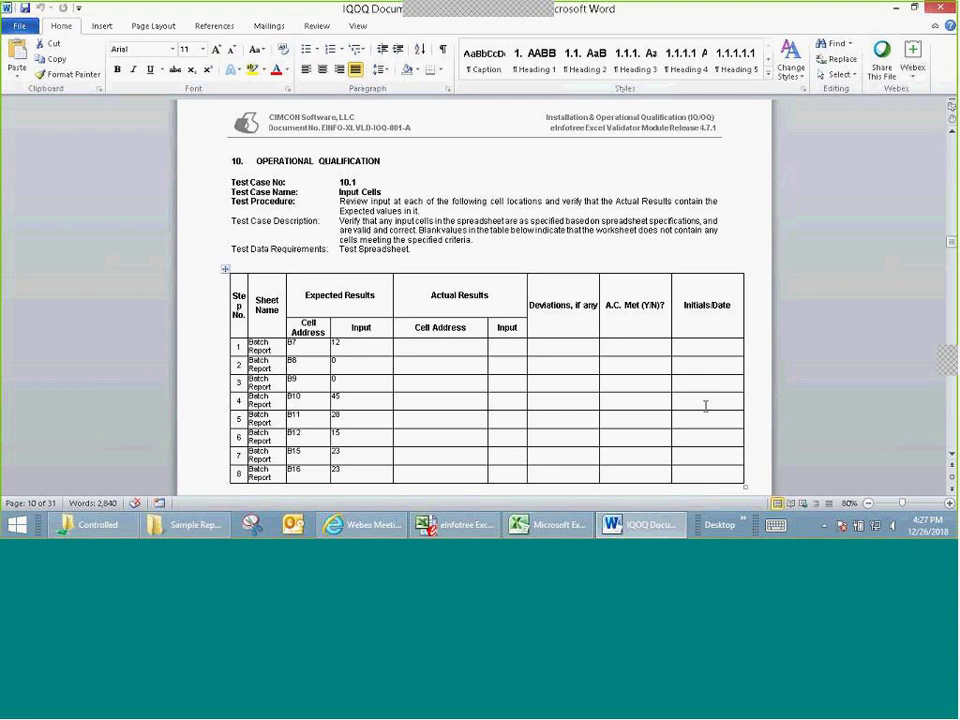
Step: Scroll through Test Cases 10.1–10.7 and the Test Result Signatures table to page 27
scroll(705, 400, down, 8)
scroll(705, 385, down, 15)
scroll(717, 345, down, 20)
scroll(717, 338, down, 15)
scroll(870, 297, down, 10)
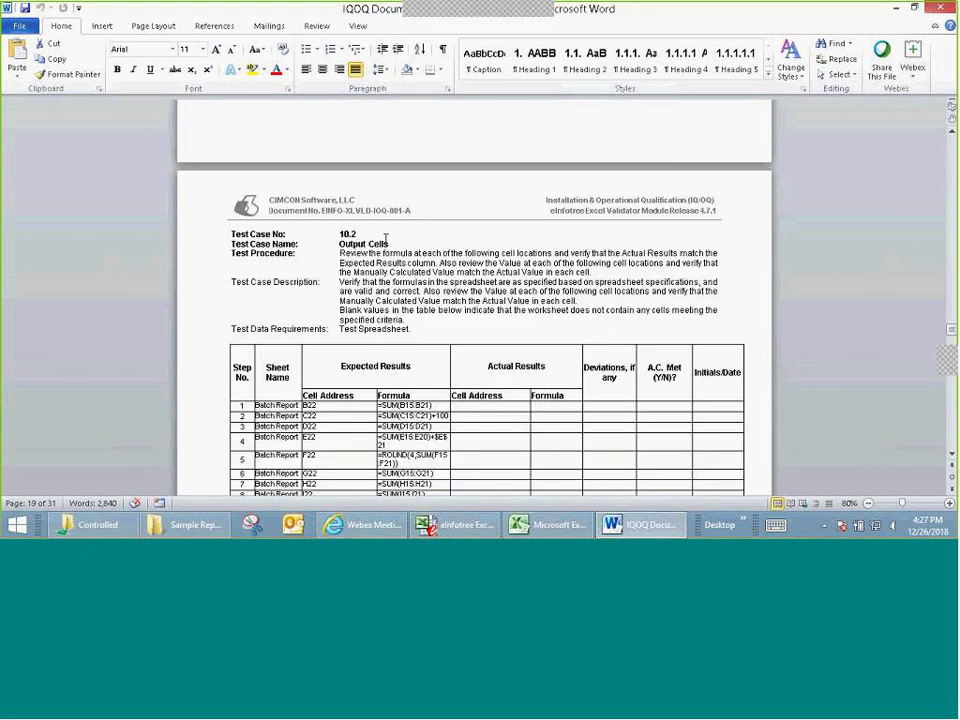
scroll(416, 246, down, 2)
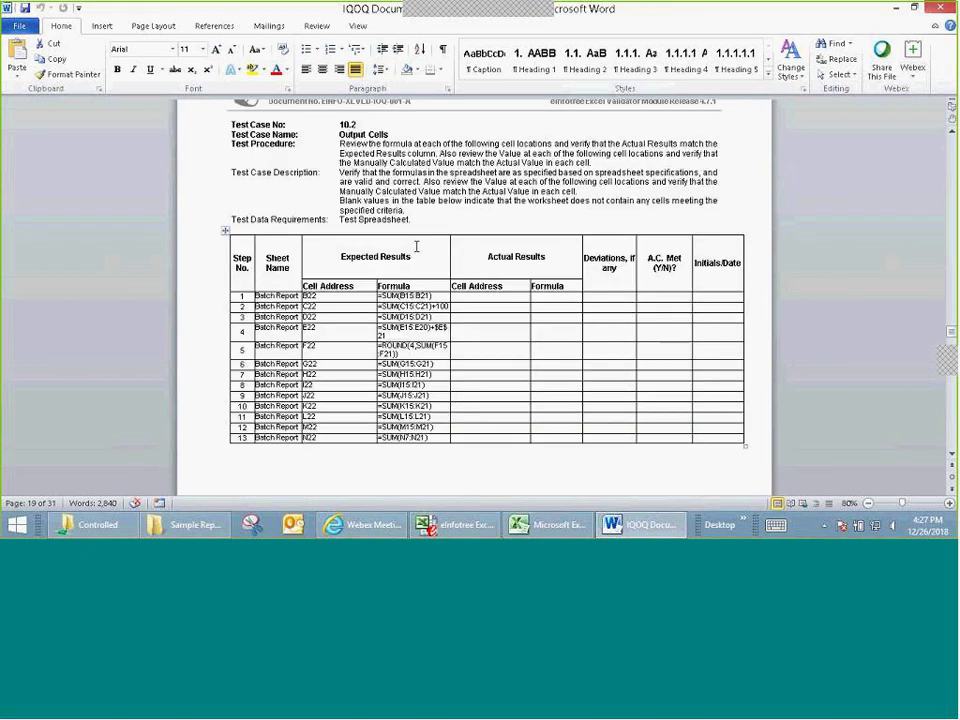
scroll(416, 246, down, 1)
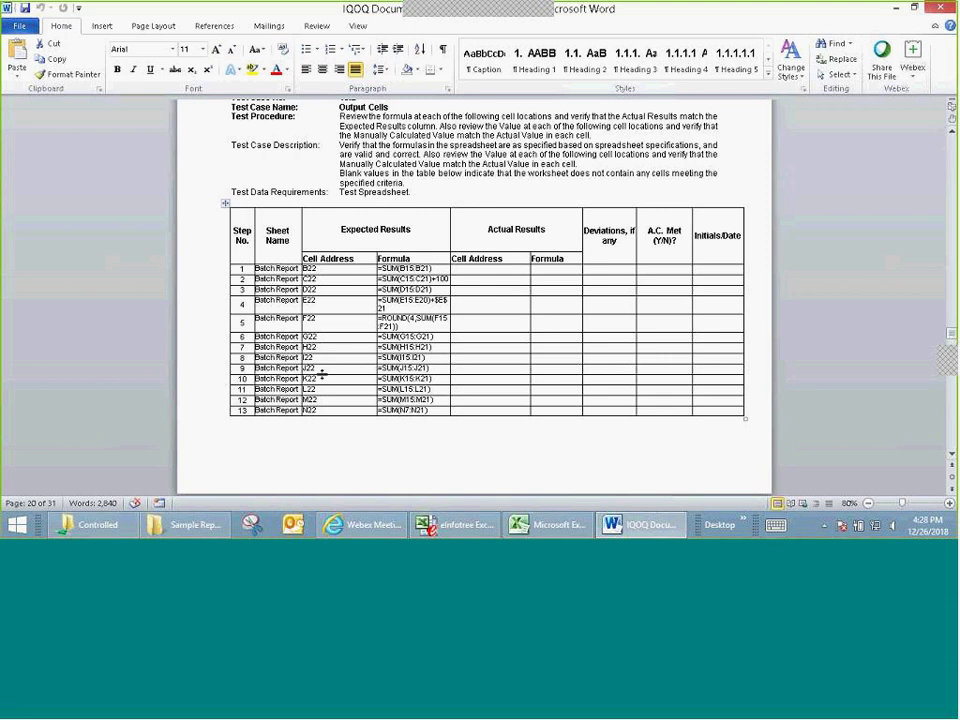
scroll(326, 362, down, 15)
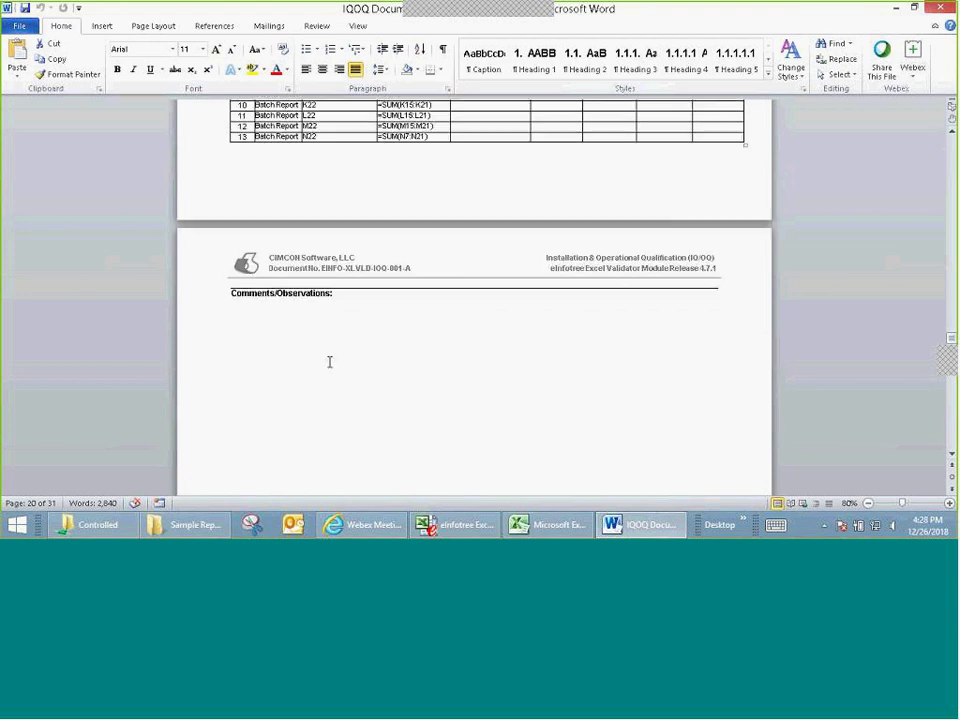
scroll(329, 358, down, 20)
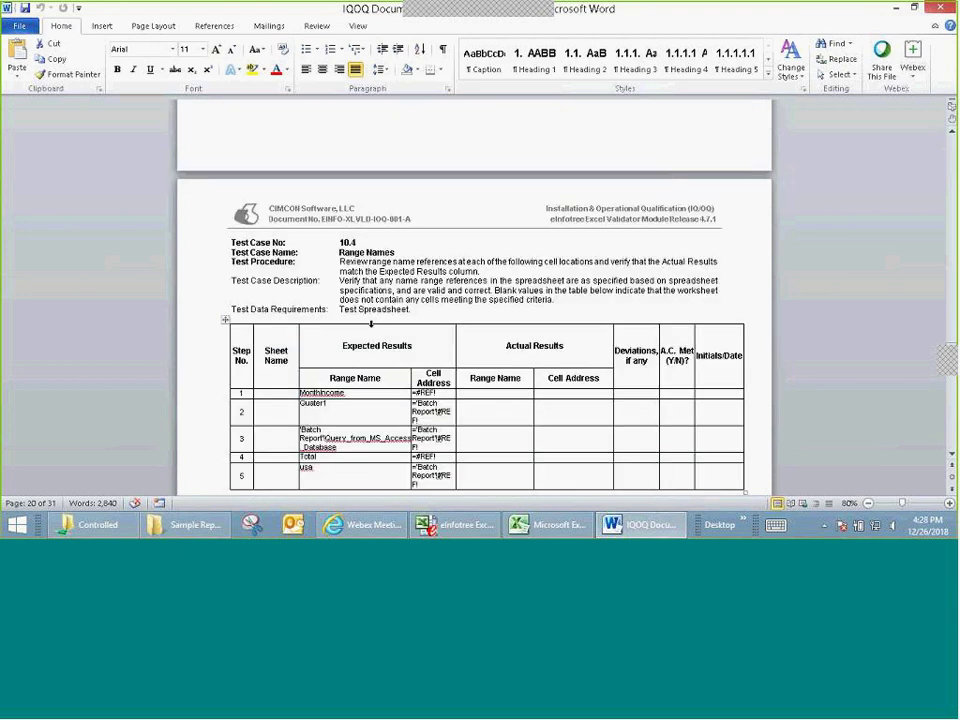
scroll(375, 318, down, 20)
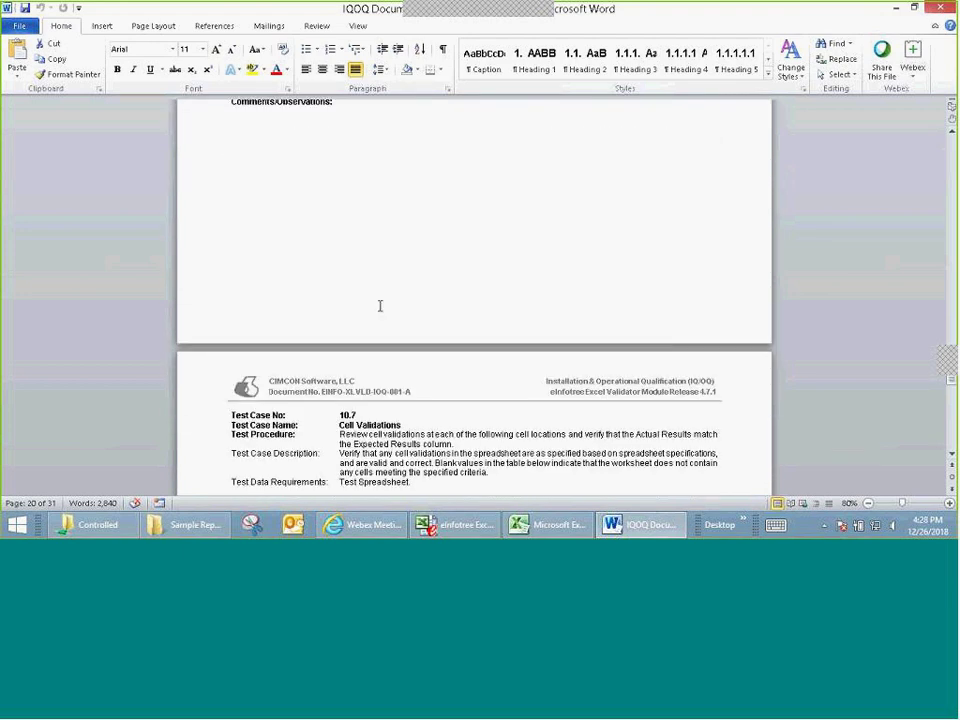
scroll(384, 306, down, 10)
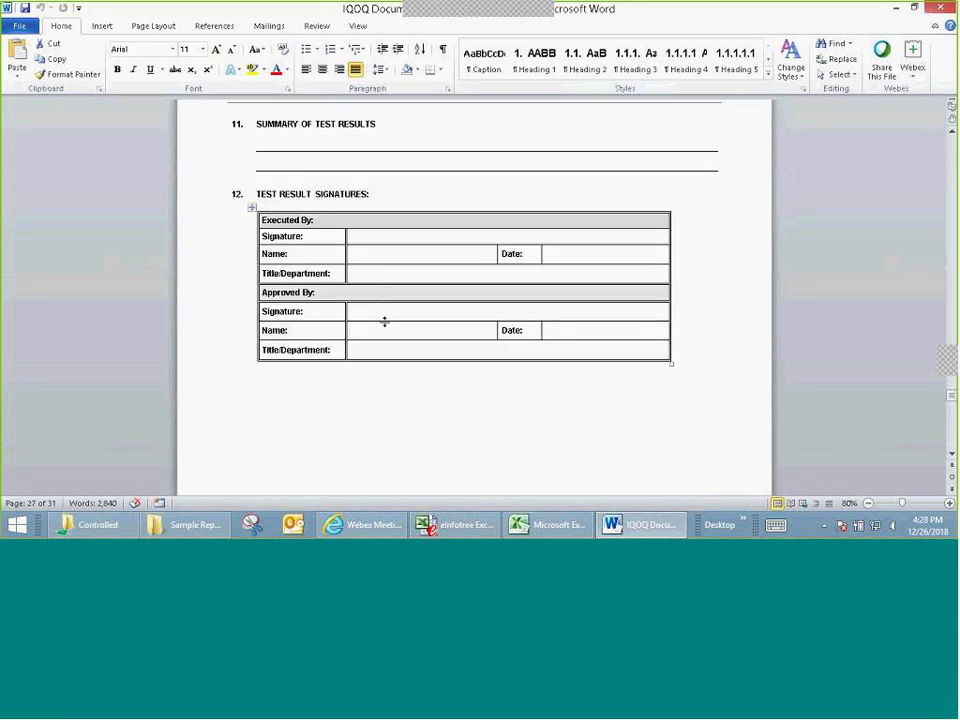
scroll(450, 230, down, 10)
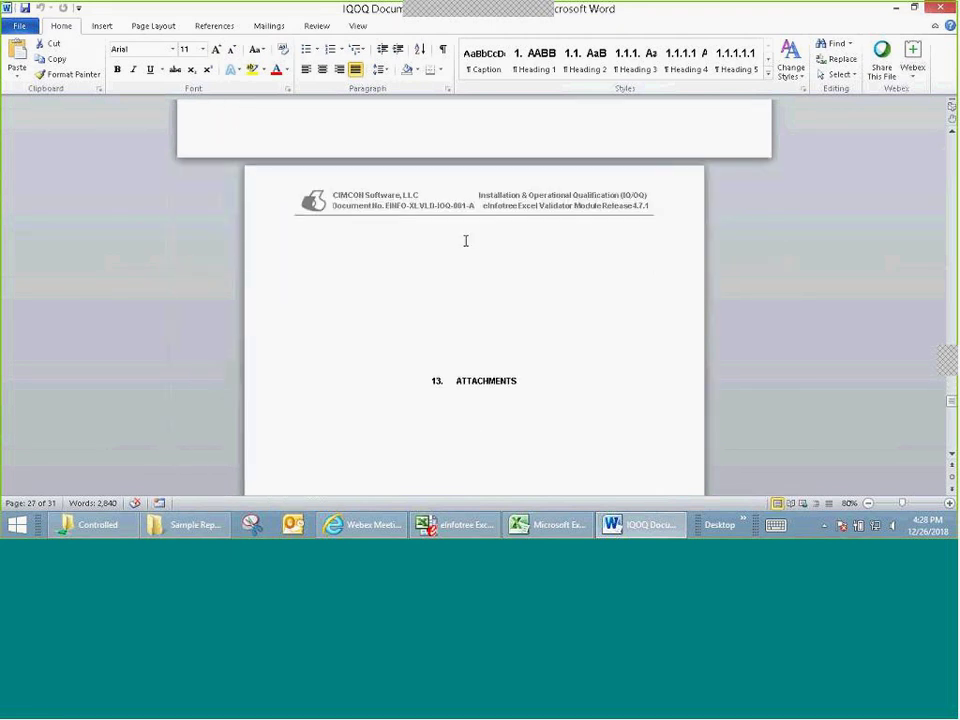
Step: Scroll down to bring the section 13 Attachments heading into view
scroll(510, 219, down, 3)
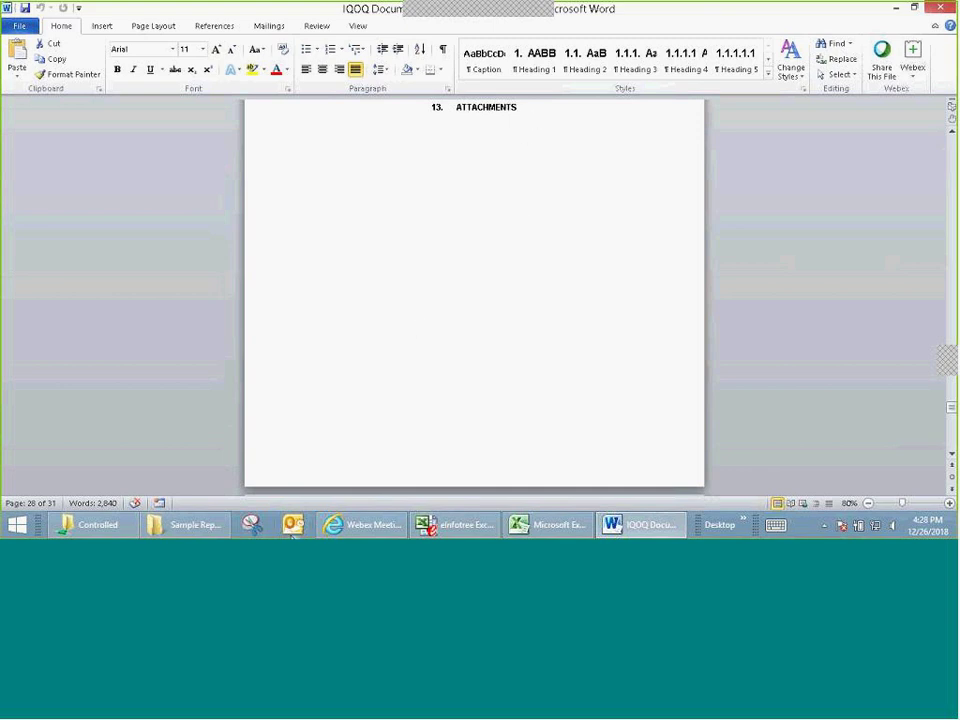
Step: Minimize Word and File Explorer, then open Data Integrity.pptx from the desktop
click(896, 9)
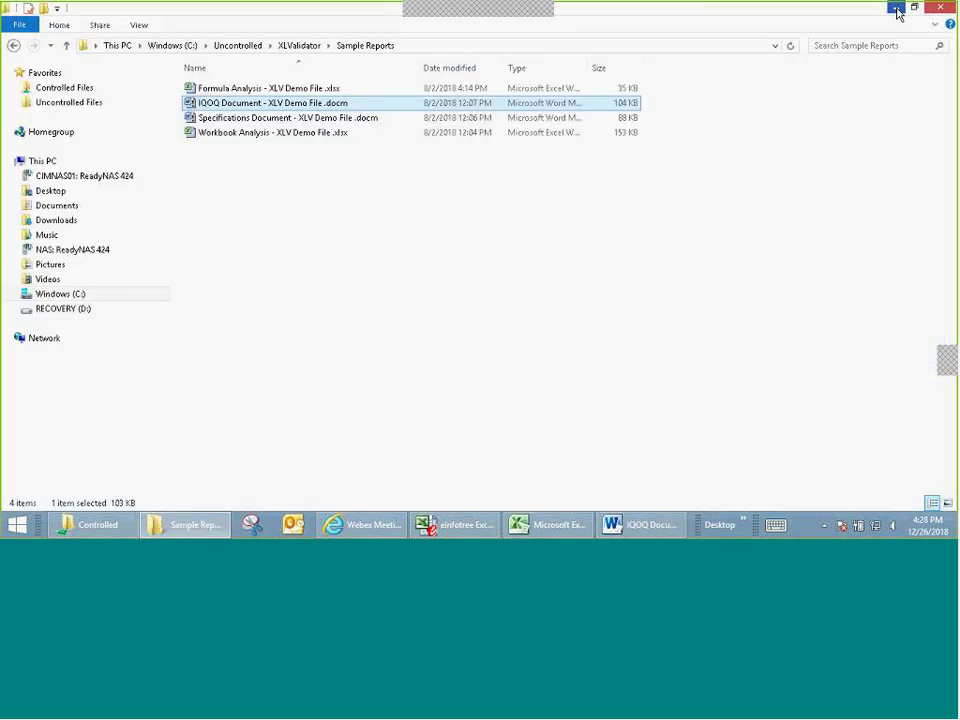
click(896, 9)
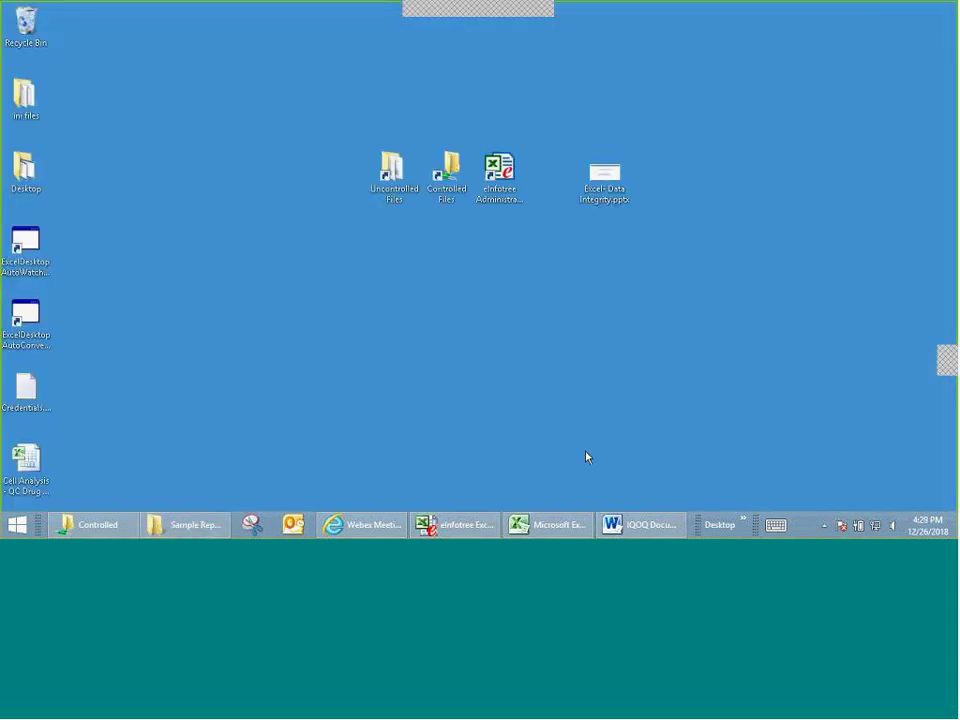
double_click(598, 185)
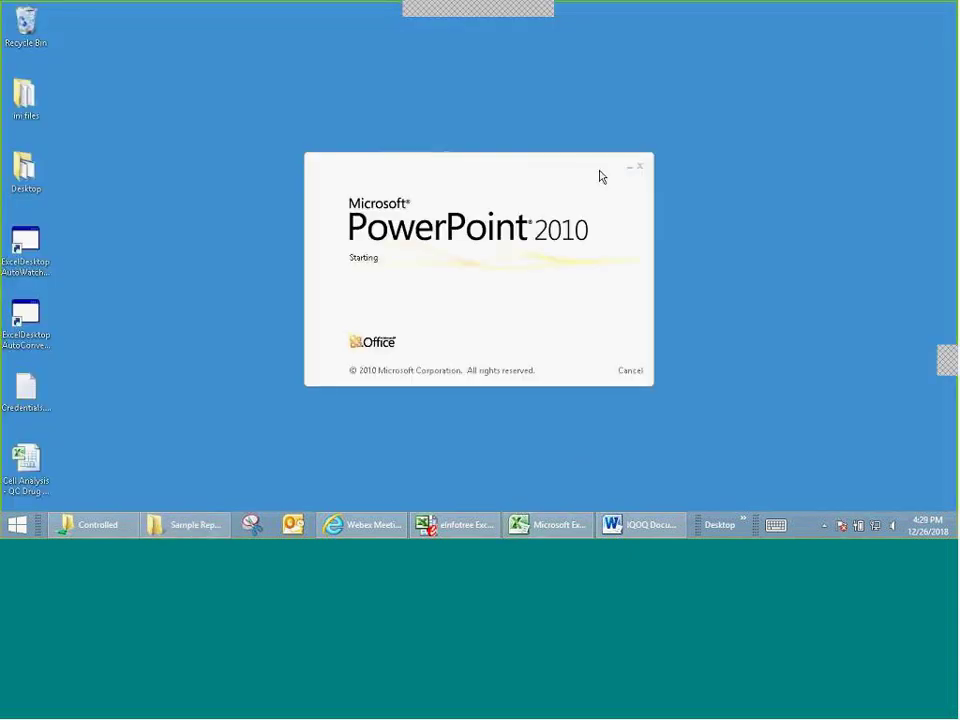
Step: Select the final slide 24, 'Thank you!', and play the slide show from it
drag(147, 152, 148, 458)
click(128, 452)
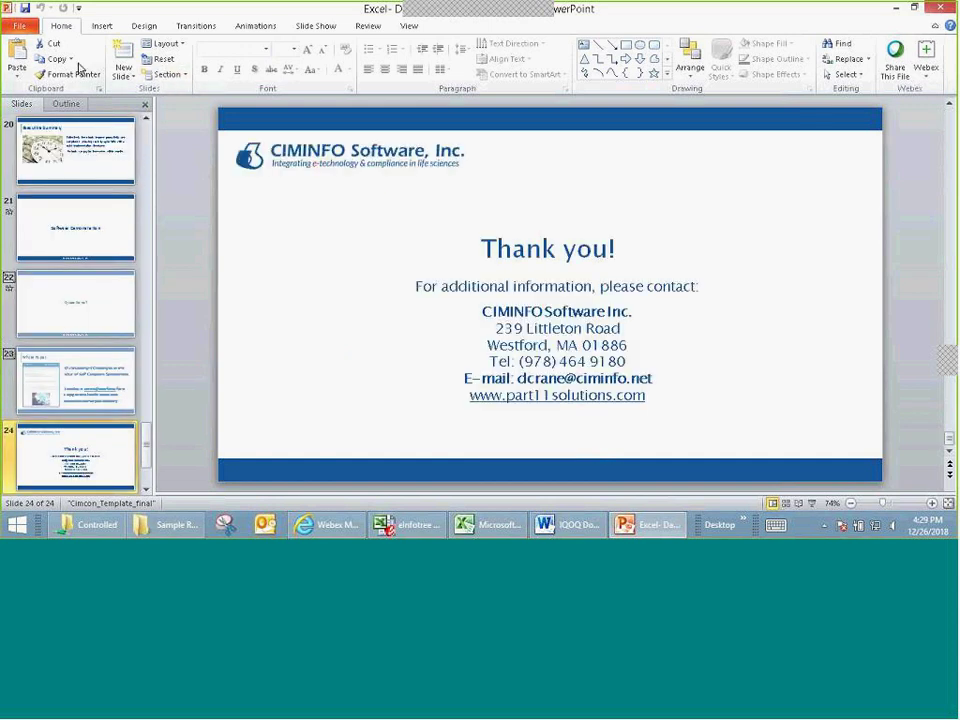
click(311, 26)
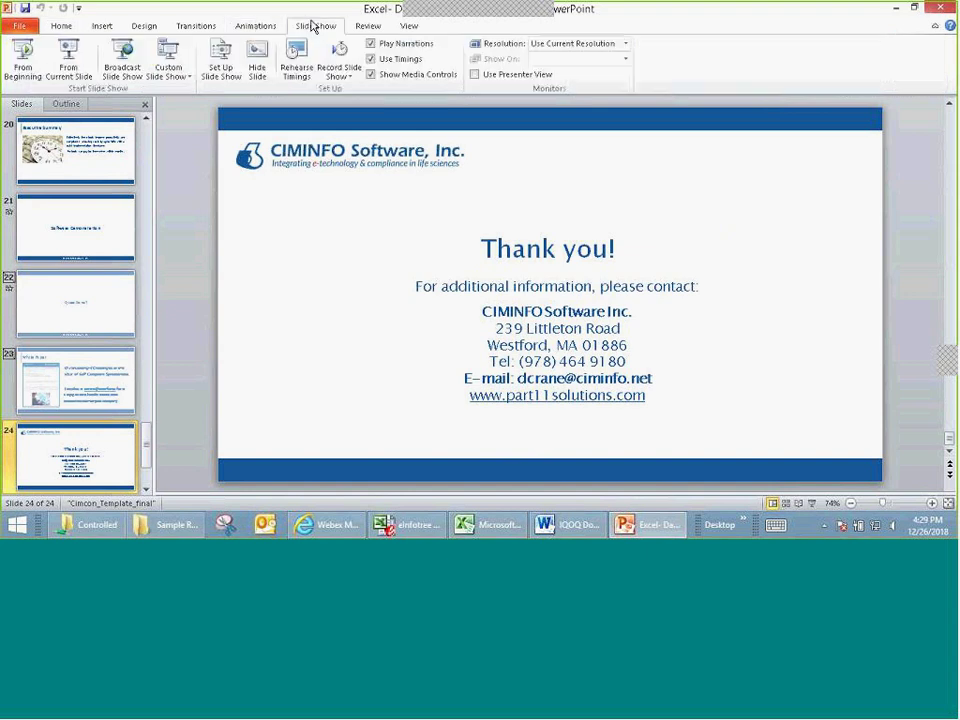
click(72, 55)
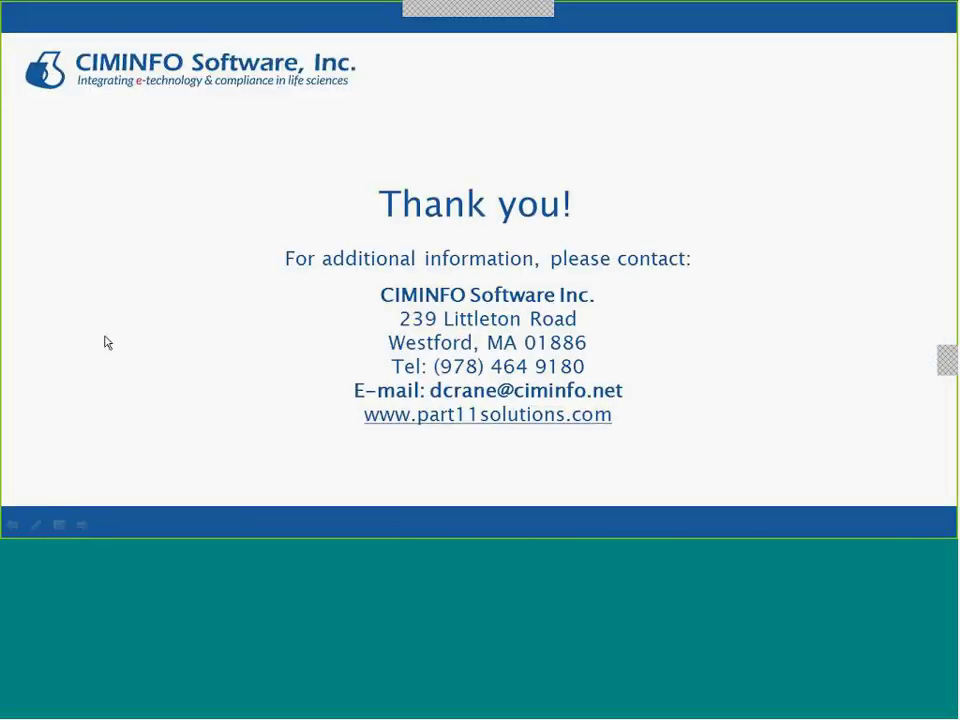